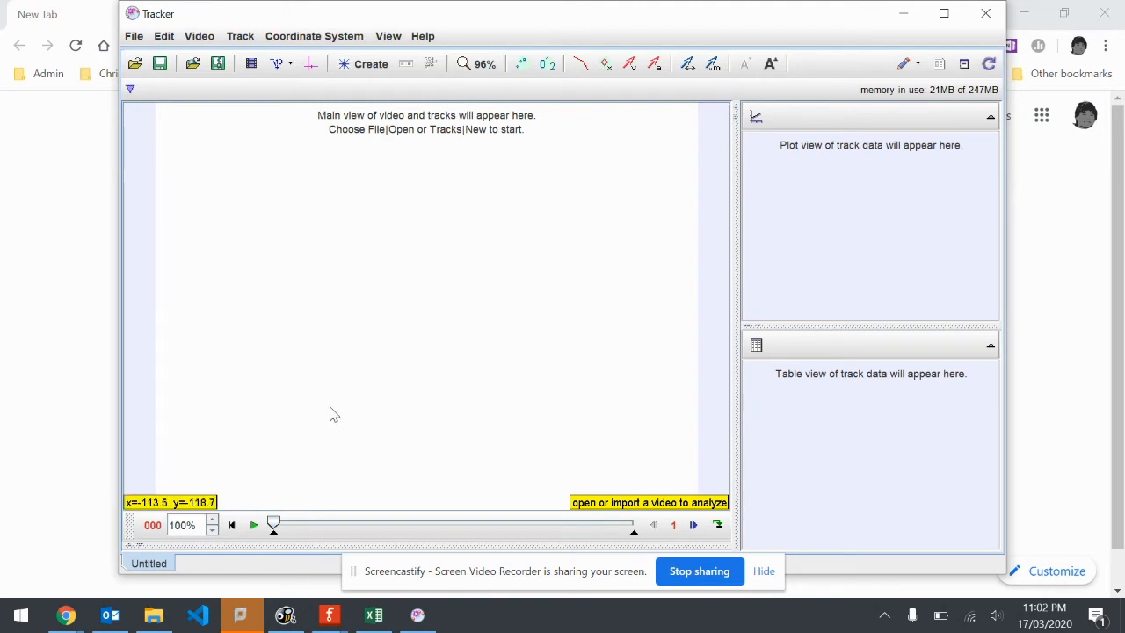
Switch to File Explorer and preview the pendulum video in VLC, closing the player when done
click(167, 626)
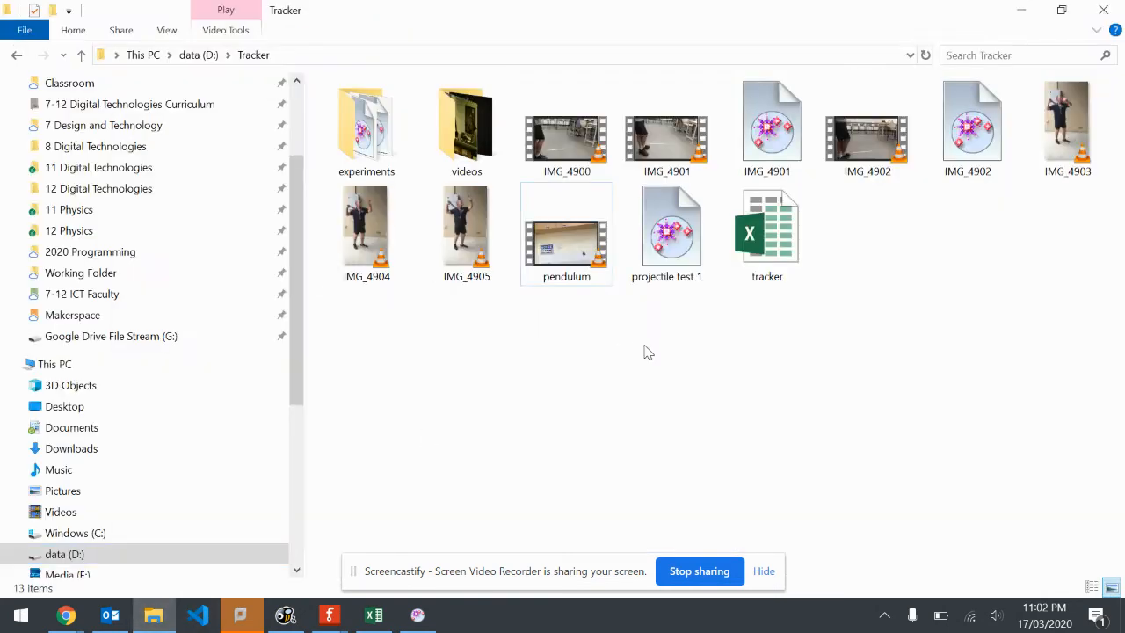
double_click(588, 251)
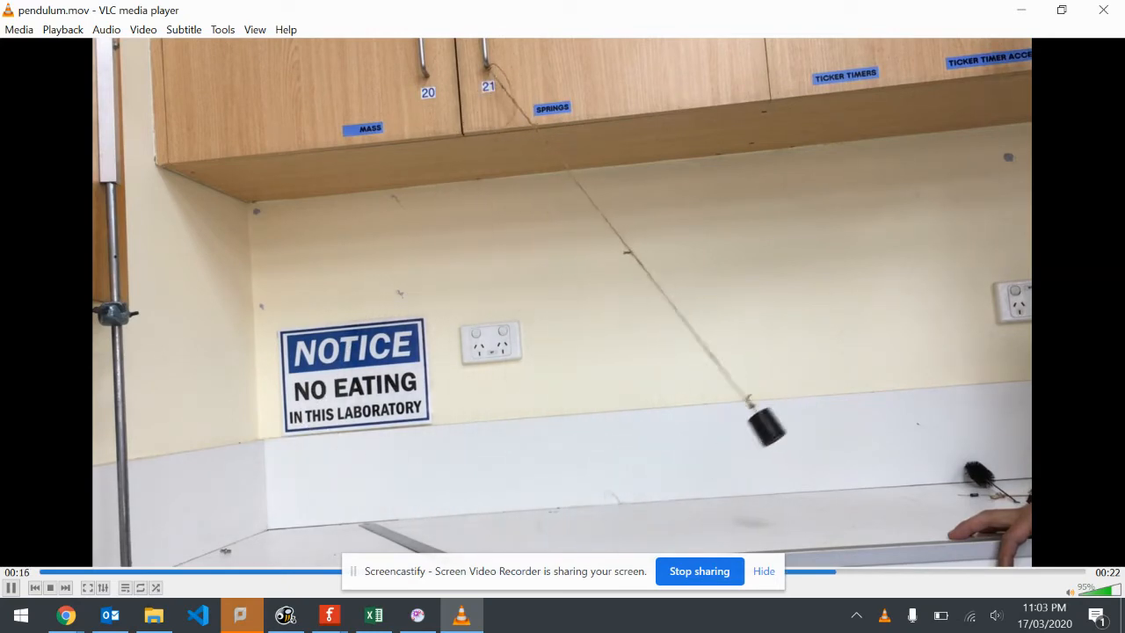
click(1108, 8)
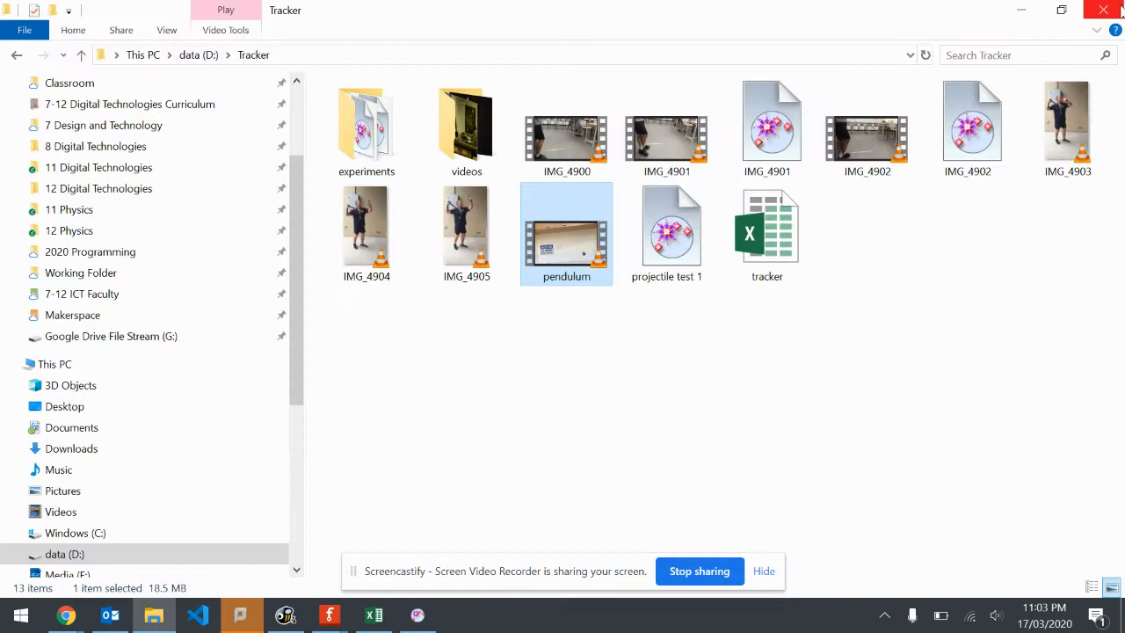
click(507, 353)
Switch to Tracker and open pendulum.mov from the Tracker folder
click(417, 615)
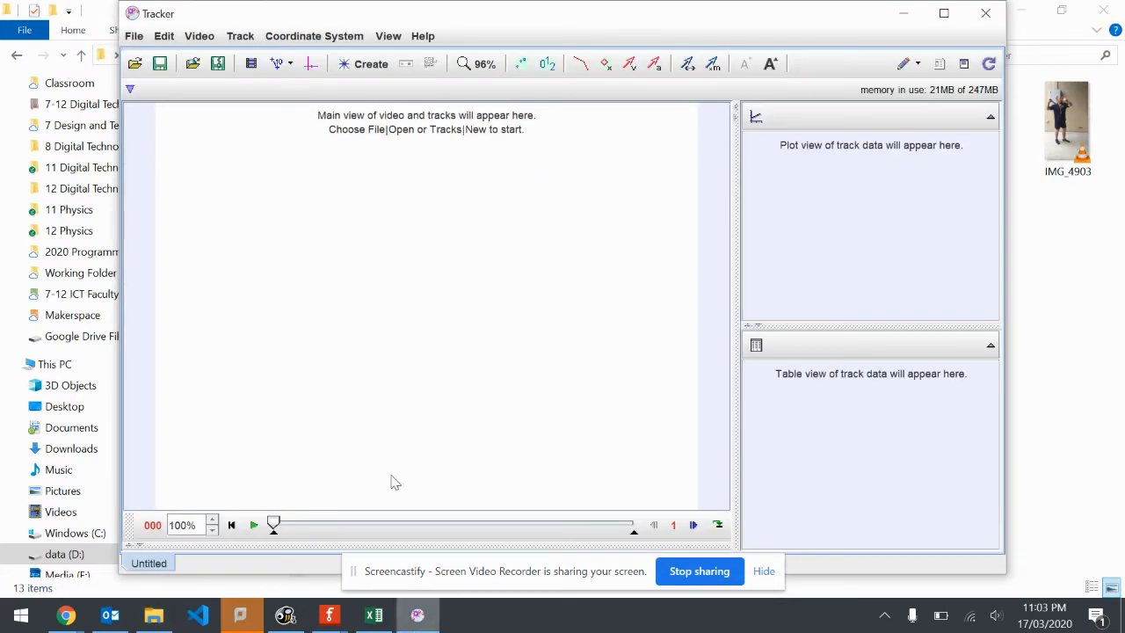
click(135, 68)
click(525, 273)
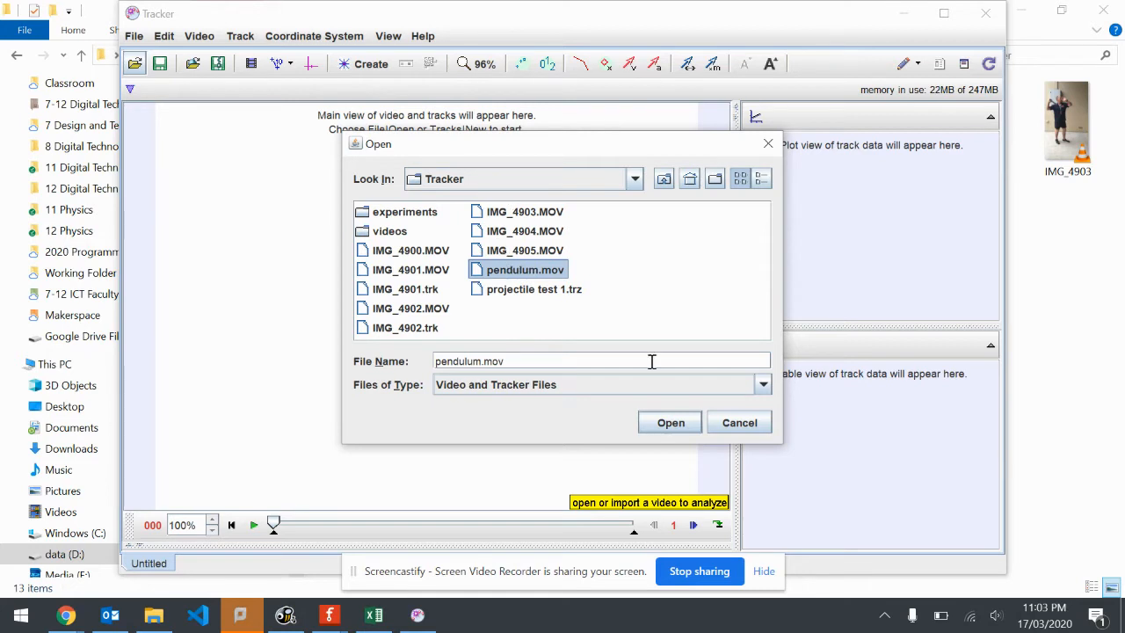
click(670, 423)
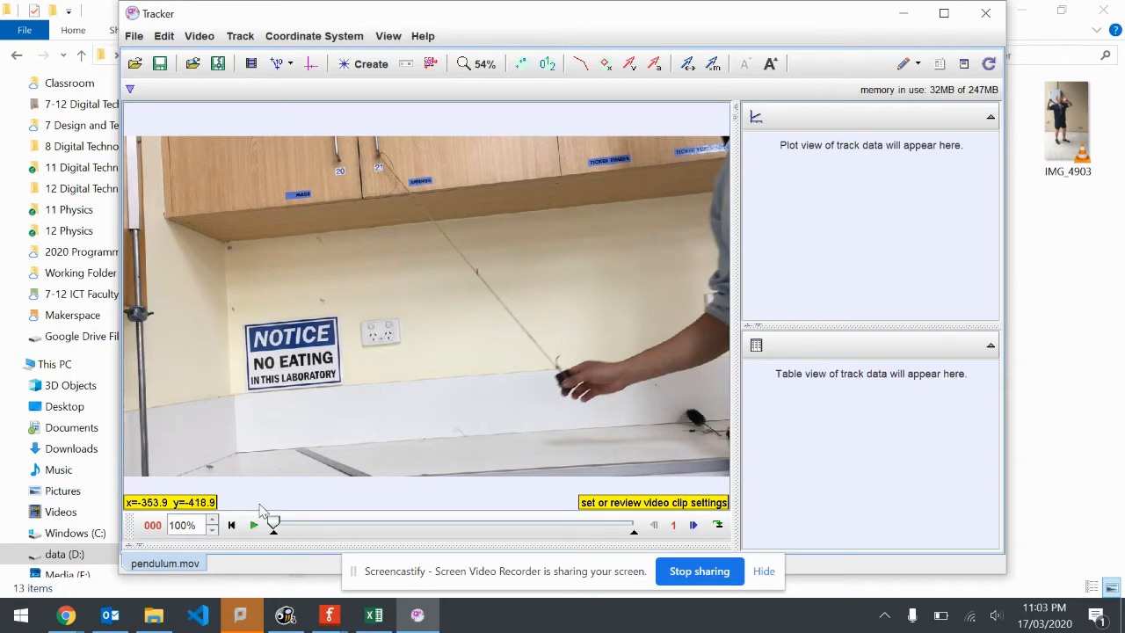
Try playing the clip with a step size of 5 frames, rewind it, and restore the step size to 1
click(675, 526)
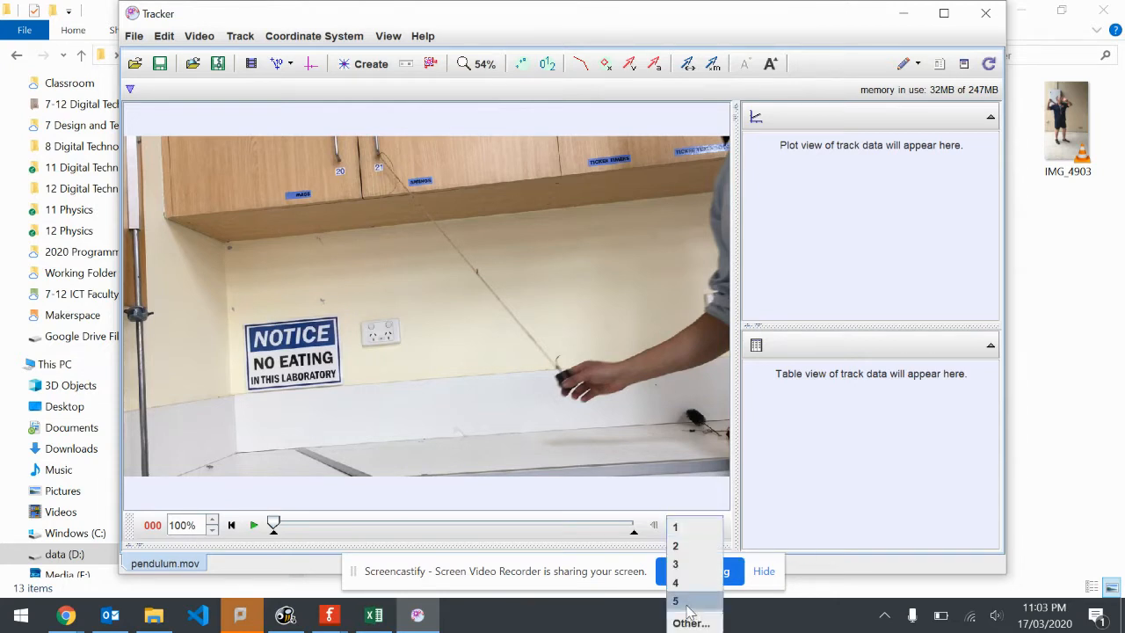
click(690, 610)
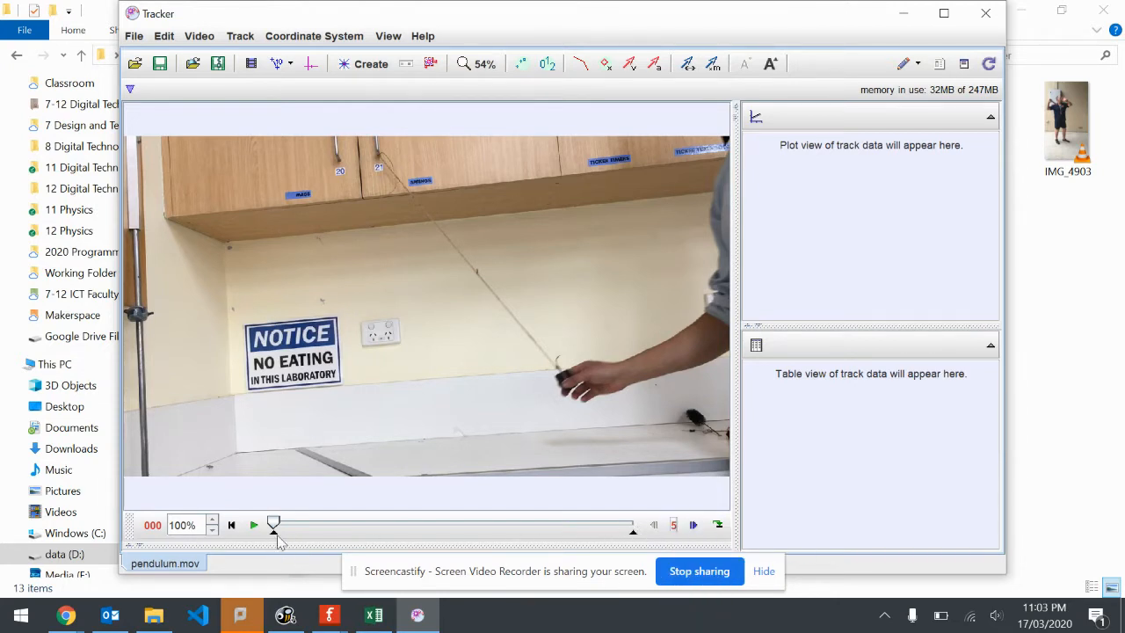
click(253, 526)
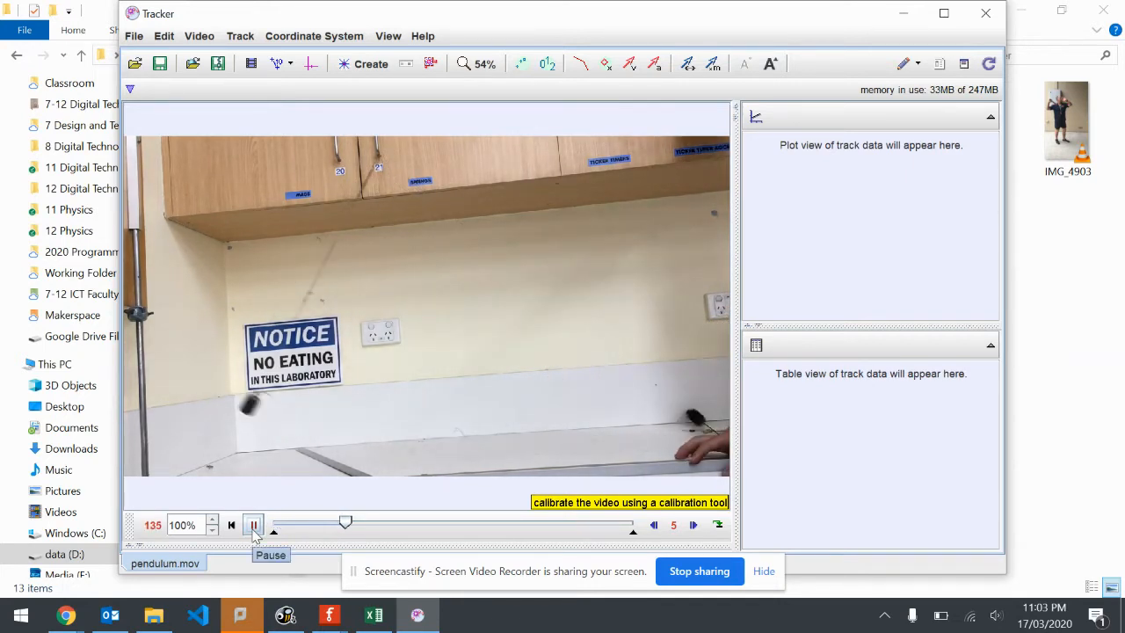
click(253, 528)
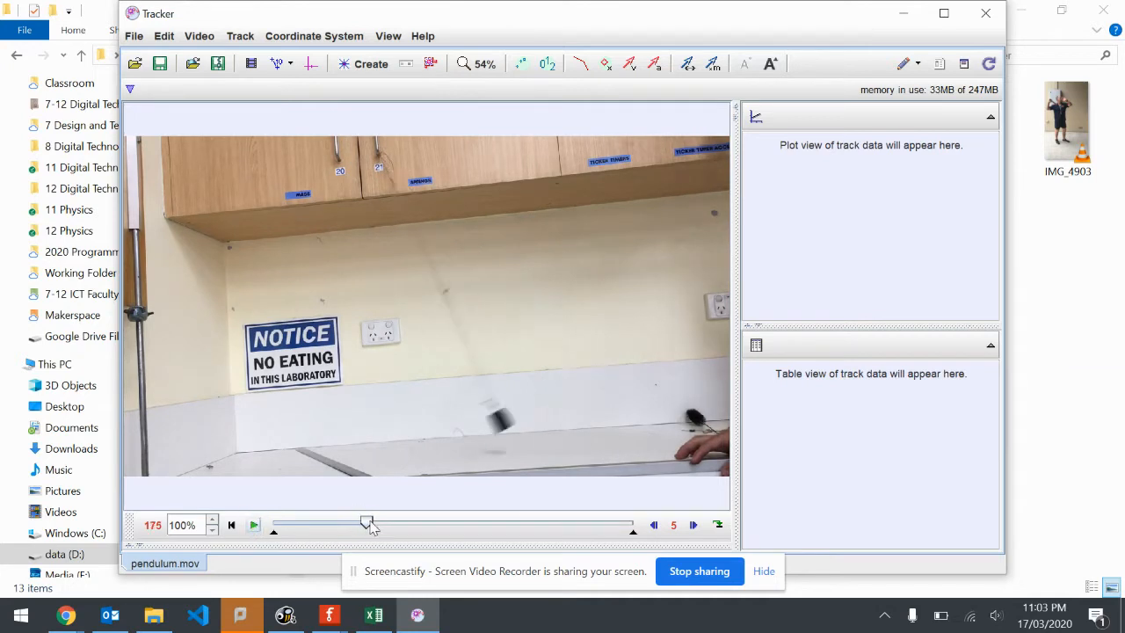
click(232, 526)
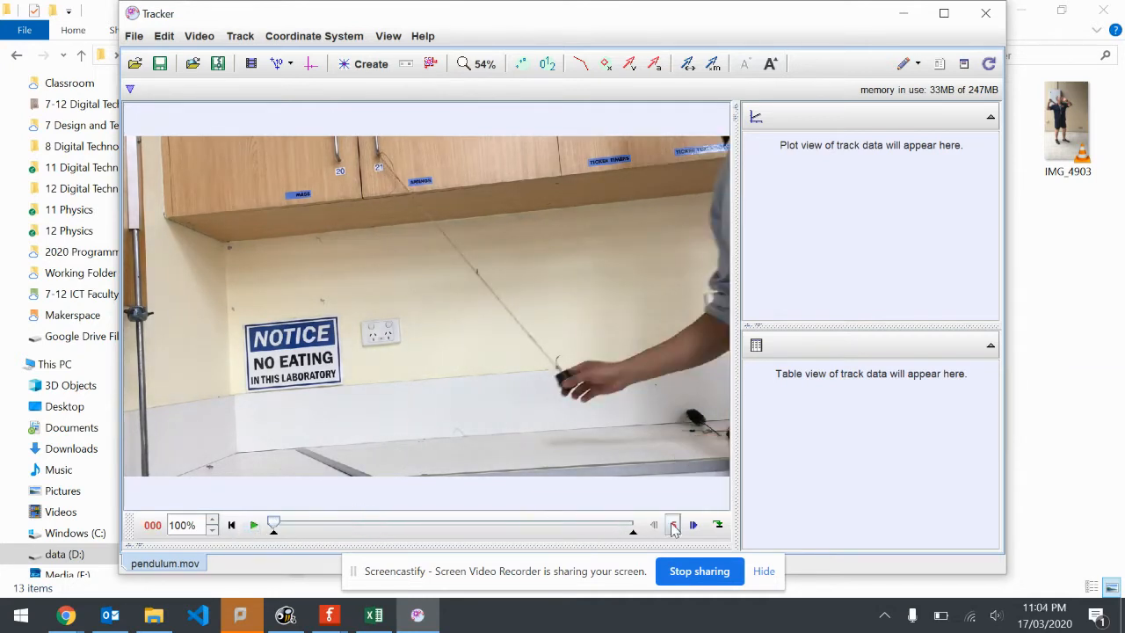
click(673, 524)
click(688, 528)
Play and scrub through the clip to find the pendulum's release, and move the start frame to shortly before it
click(251, 526)
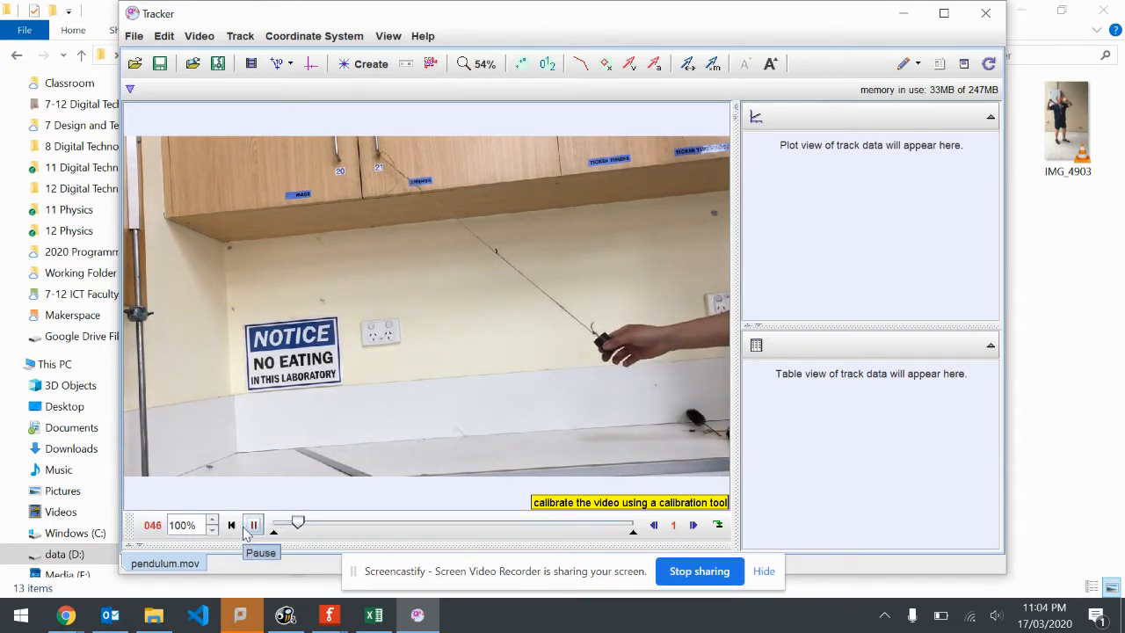
click(254, 527)
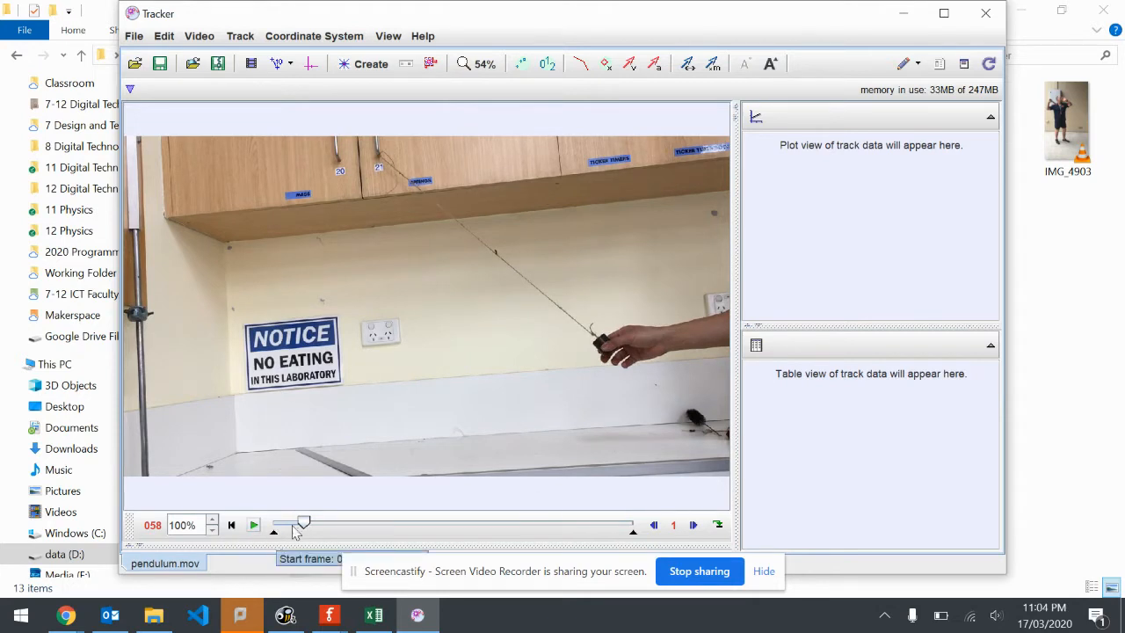
drag(303, 524, 362, 521)
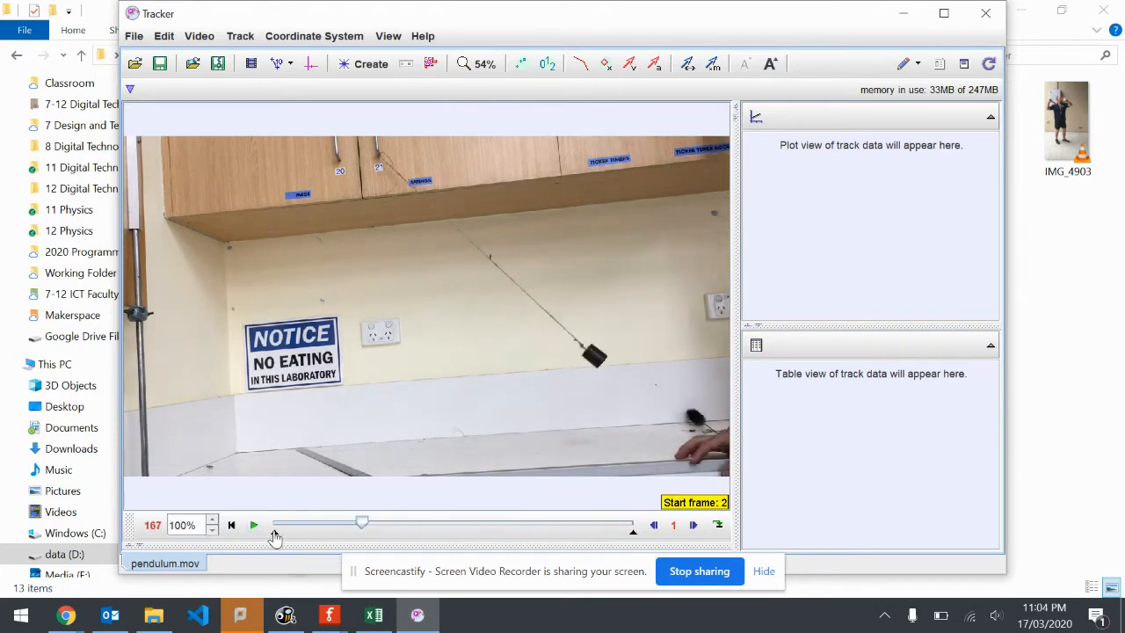
drag(274, 534, 299, 535)
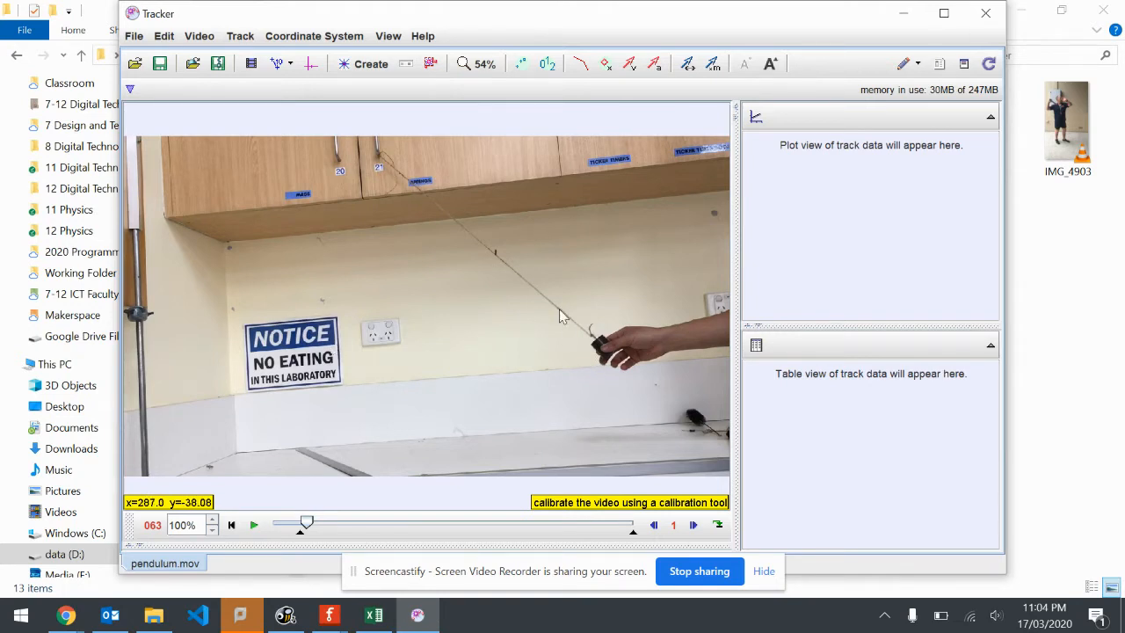
Show the coordinate axes, move the origin near the cabinet's lower edge, and set the angle from horizontal to 6.5°
click(312, 67)
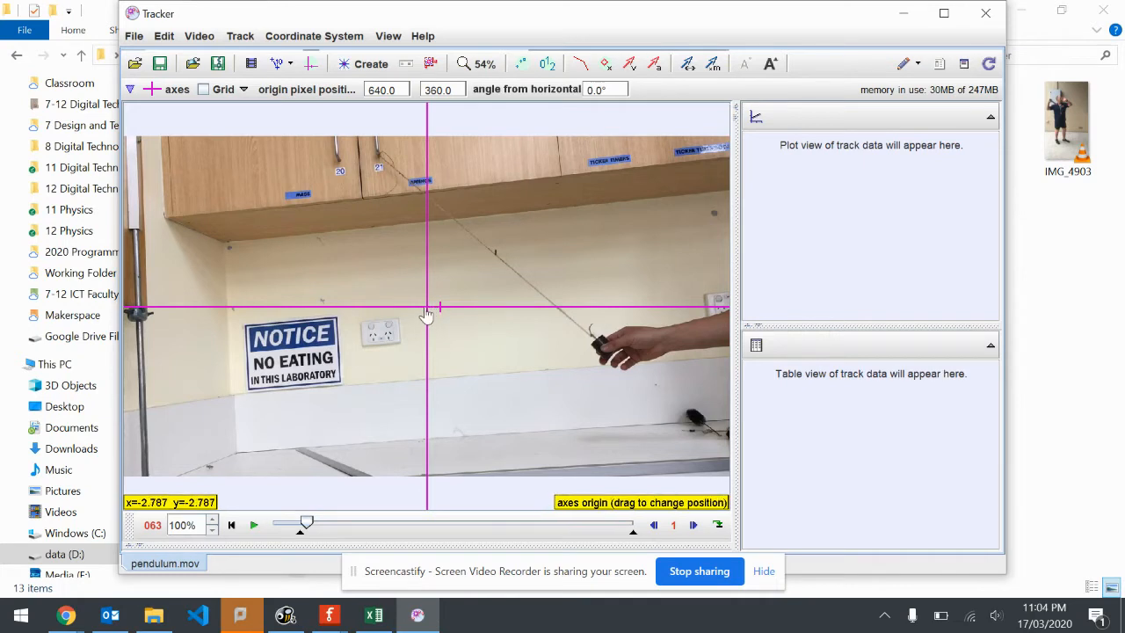
drag(417, 291, 417, 260)
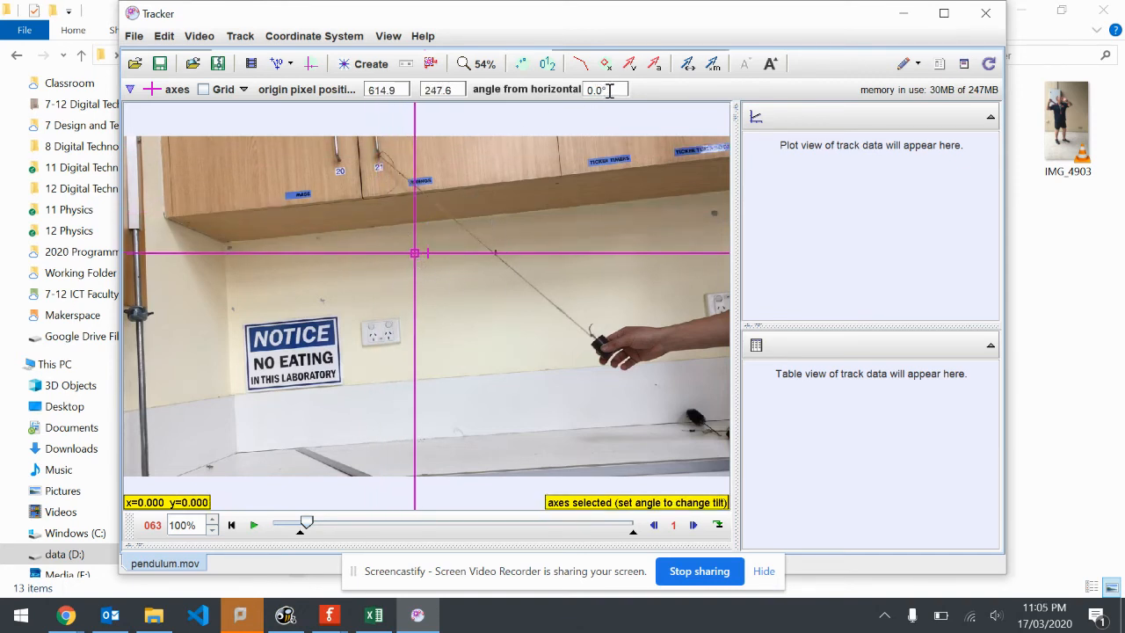
drag(609, 92, 553, 89)
text(6)
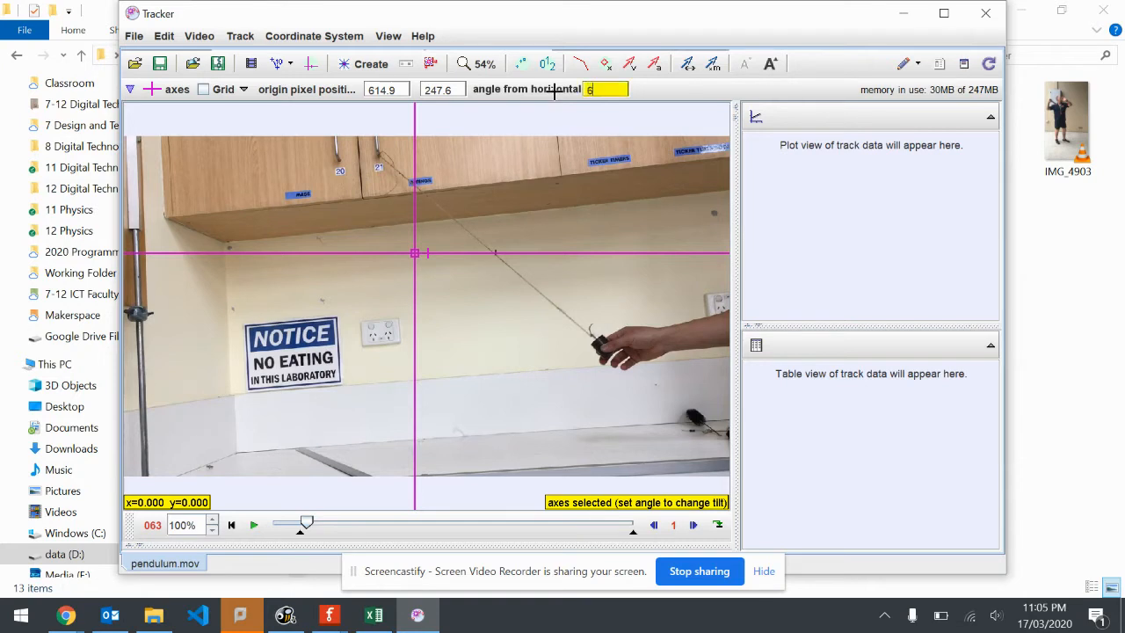
text(.5)
key(Return)
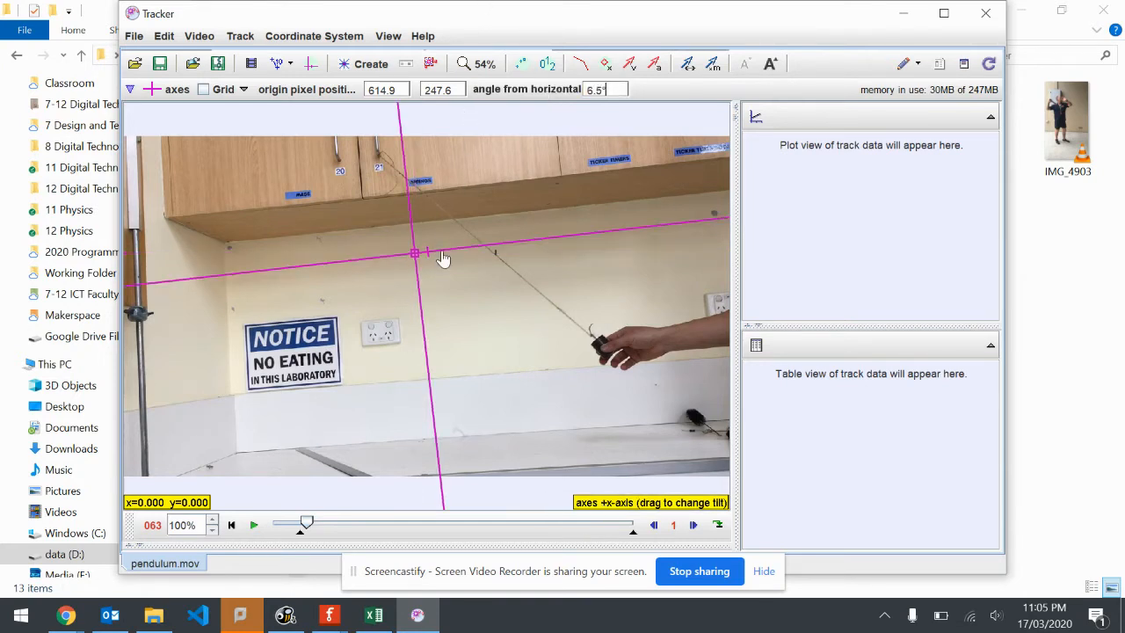
Move the tilted axes' origin onto the pendulum's pivot at cabinet handle 21, about pixel position 535, 45
drag(447, 253, 489, 244)
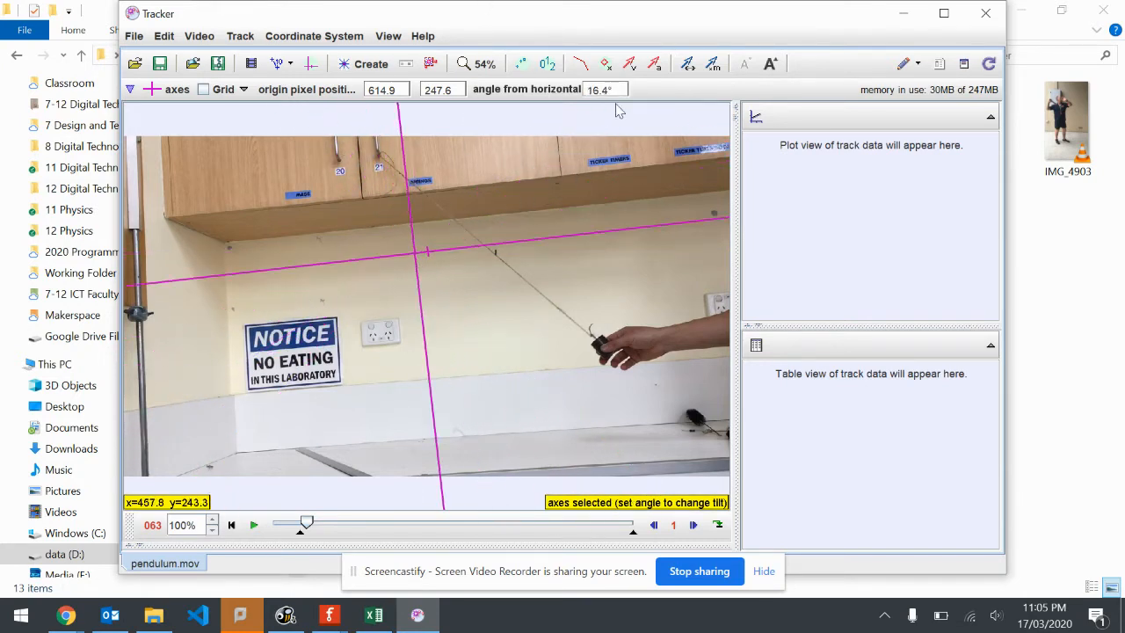
drag(416, 255, 378, 165)
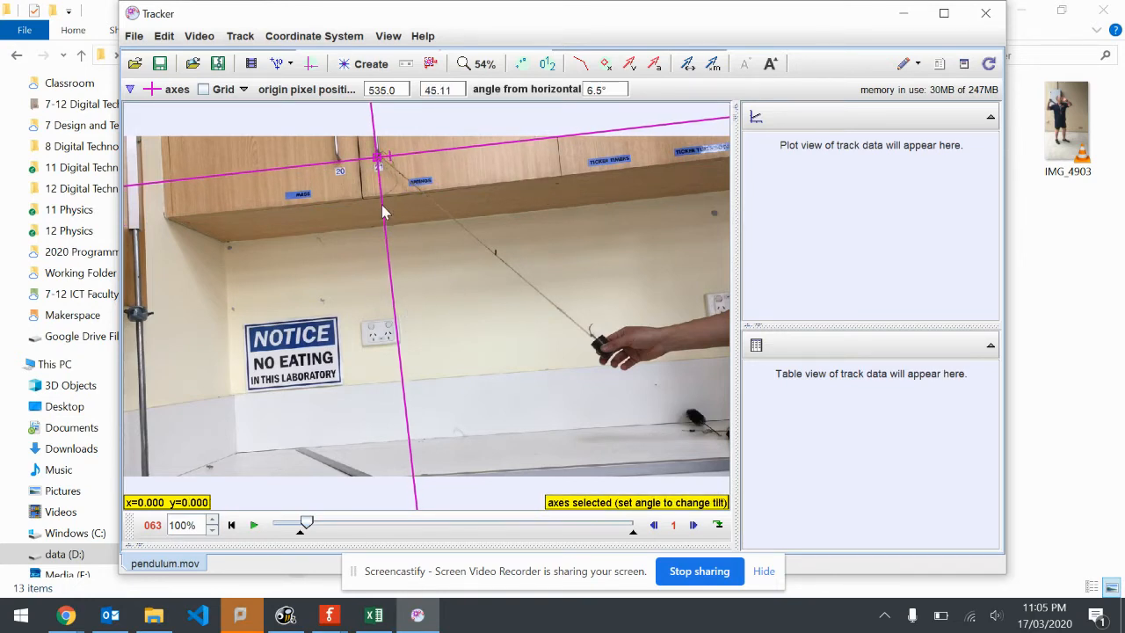
Add a calibration stick along the wall corner from the cabinet's underside to the bench and set its length to 0.5 m
click(373, 69)
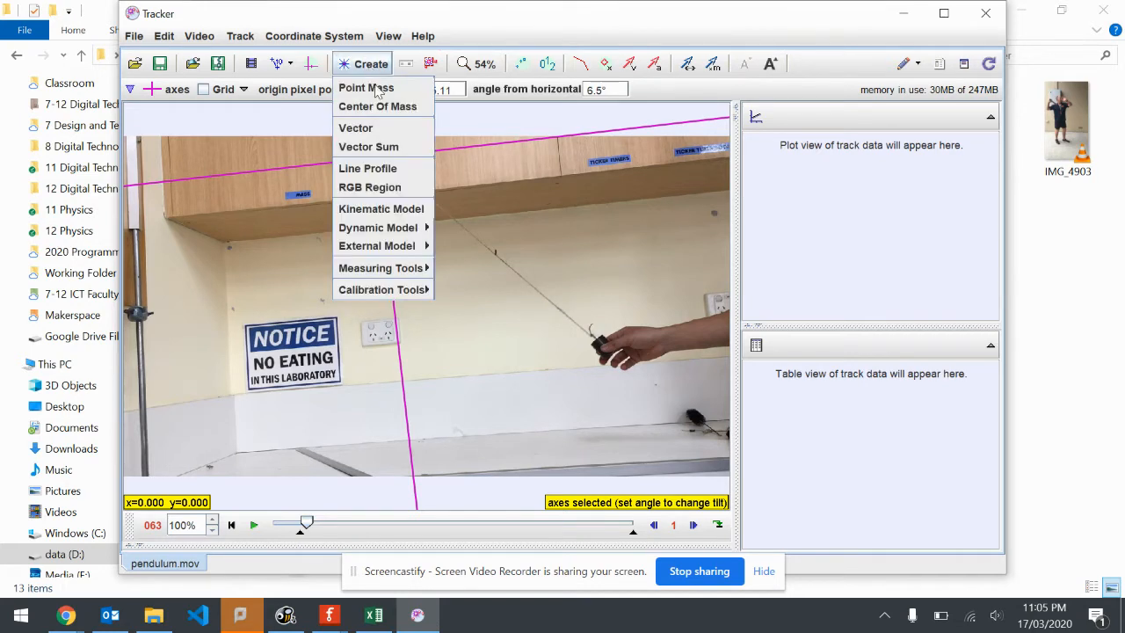
mouse_move(412, 290)
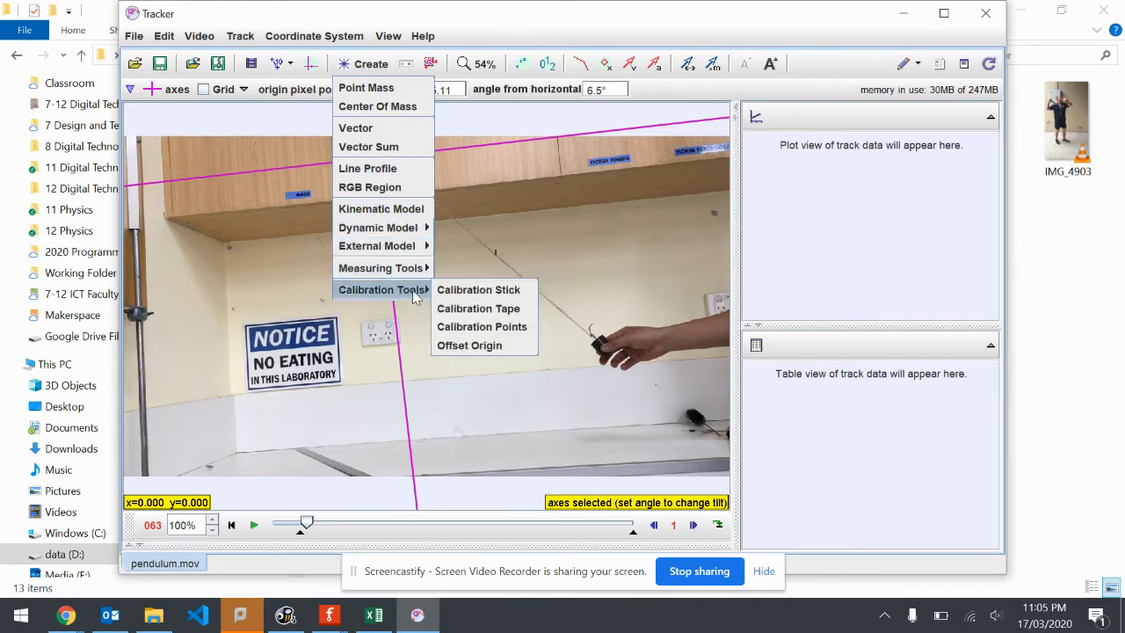
click(484, 291)
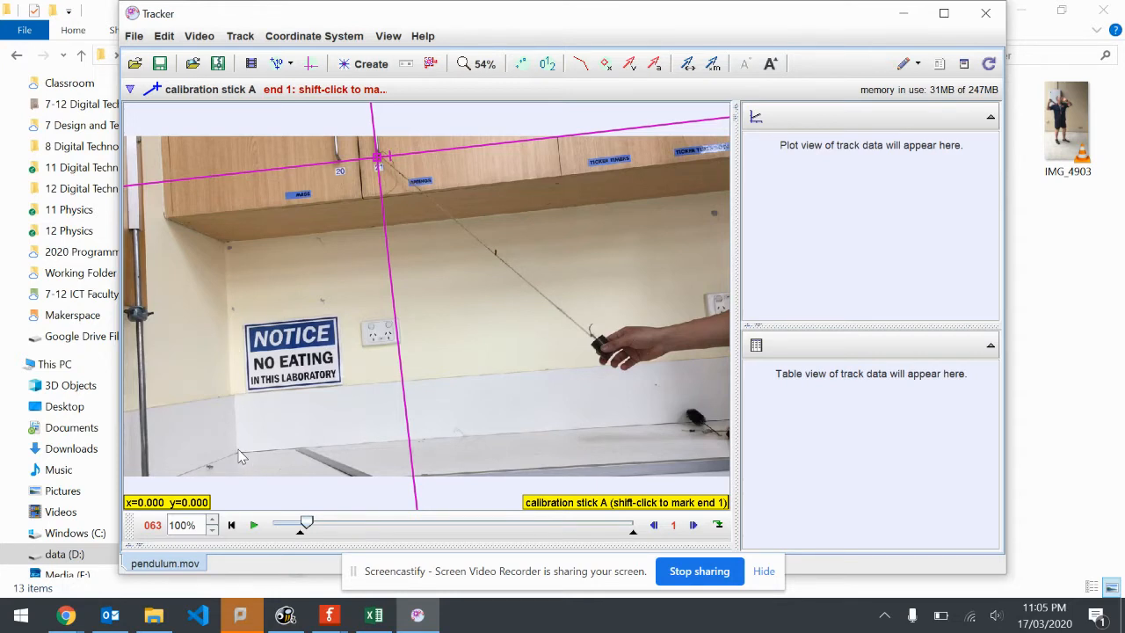
shift+click(226, 245)
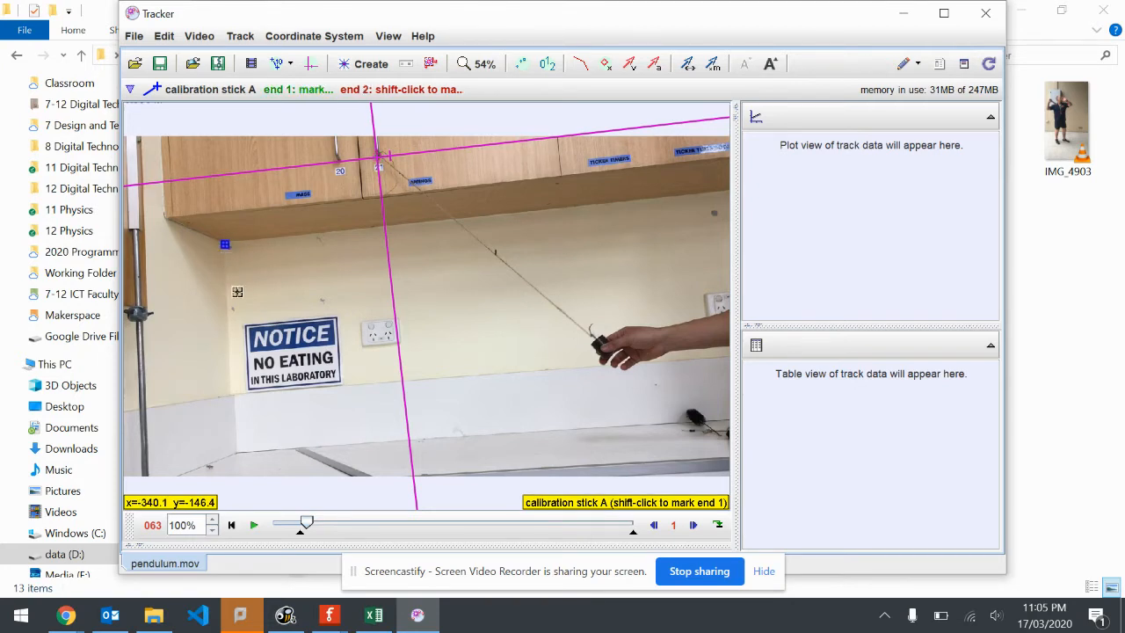
shift+click(236, 451)
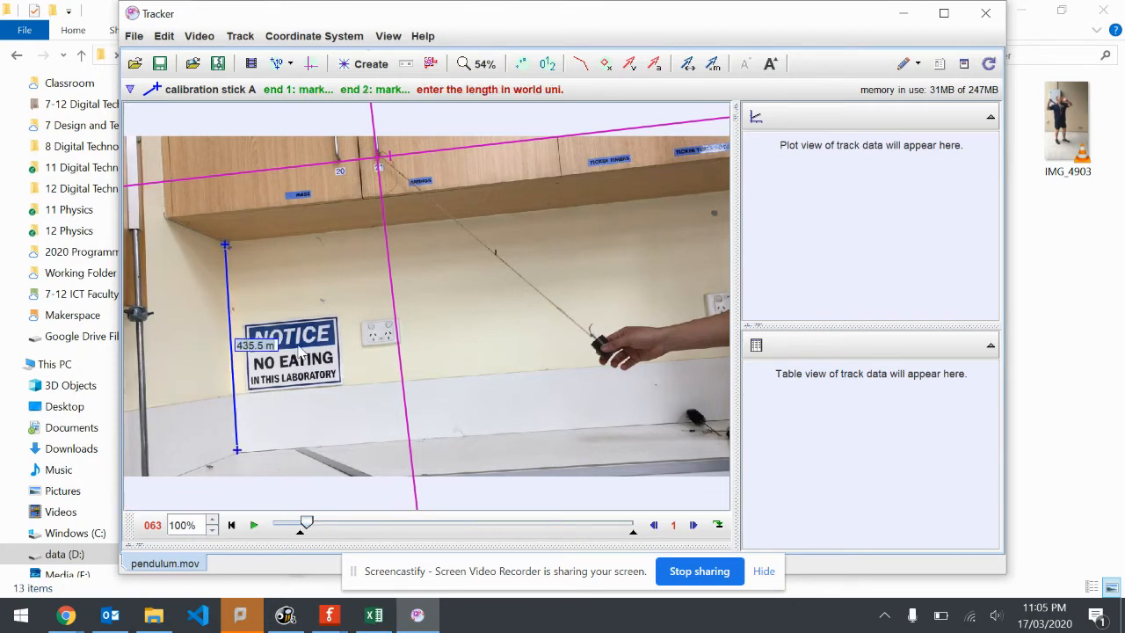
text(0.5)
key(Return)
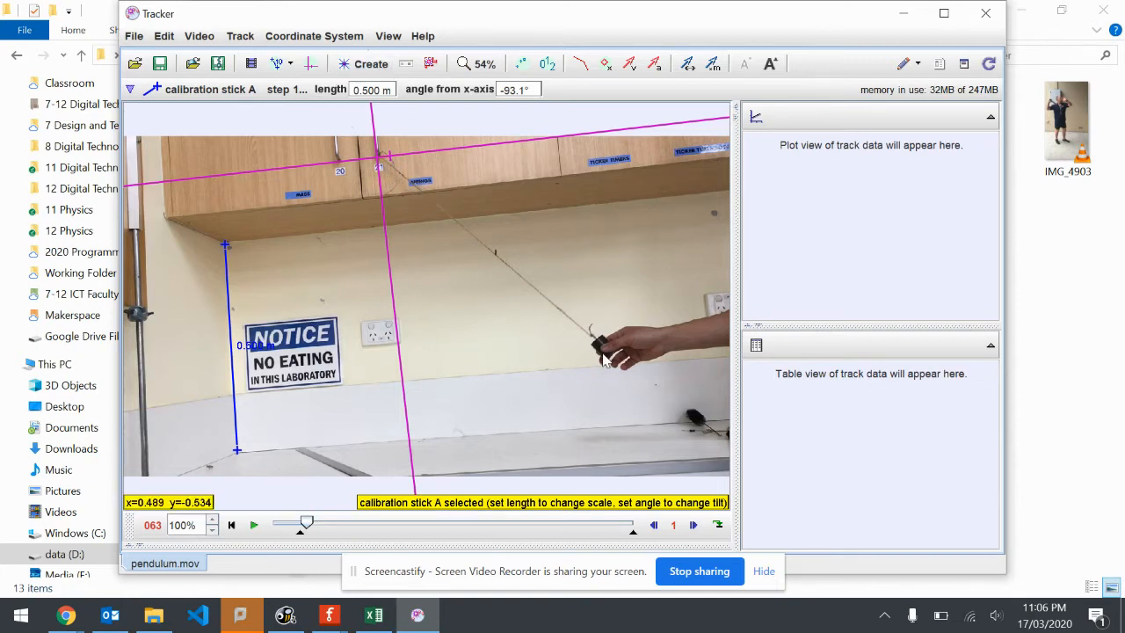
Create a point mass track and name it pendulum
click(378, 67)
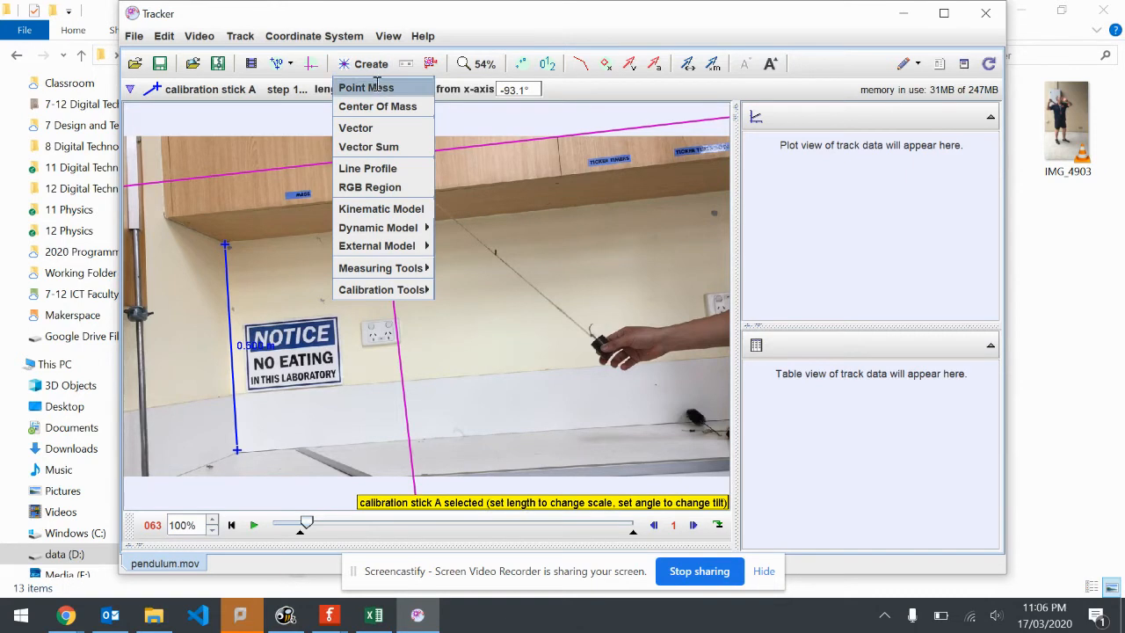
click(376, 85)
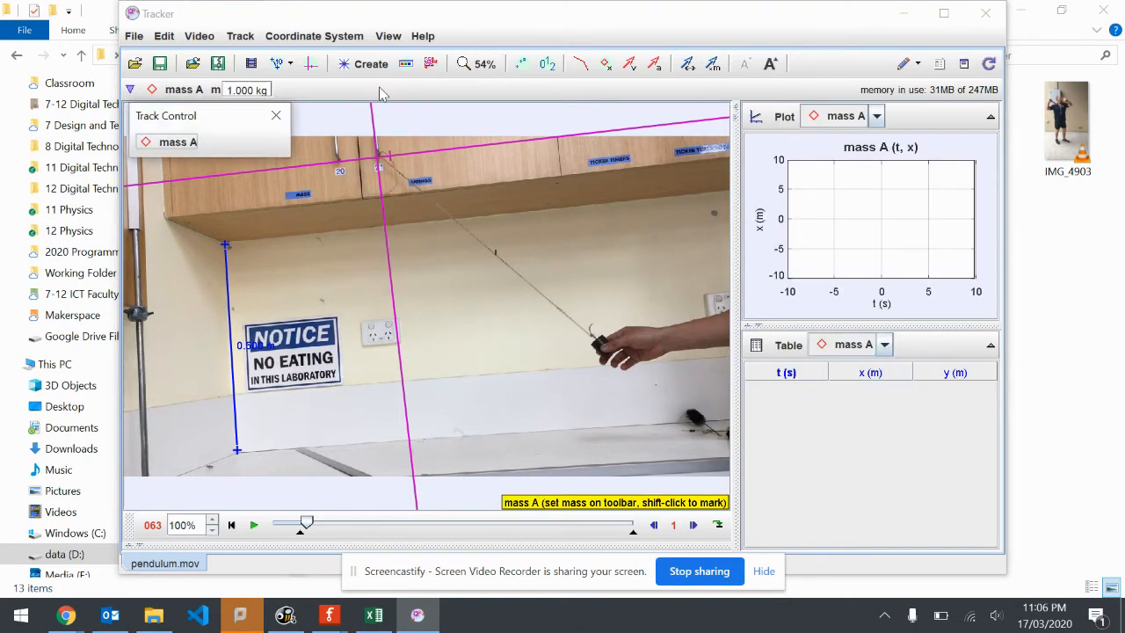
click(185, 145)
click(220, 166)
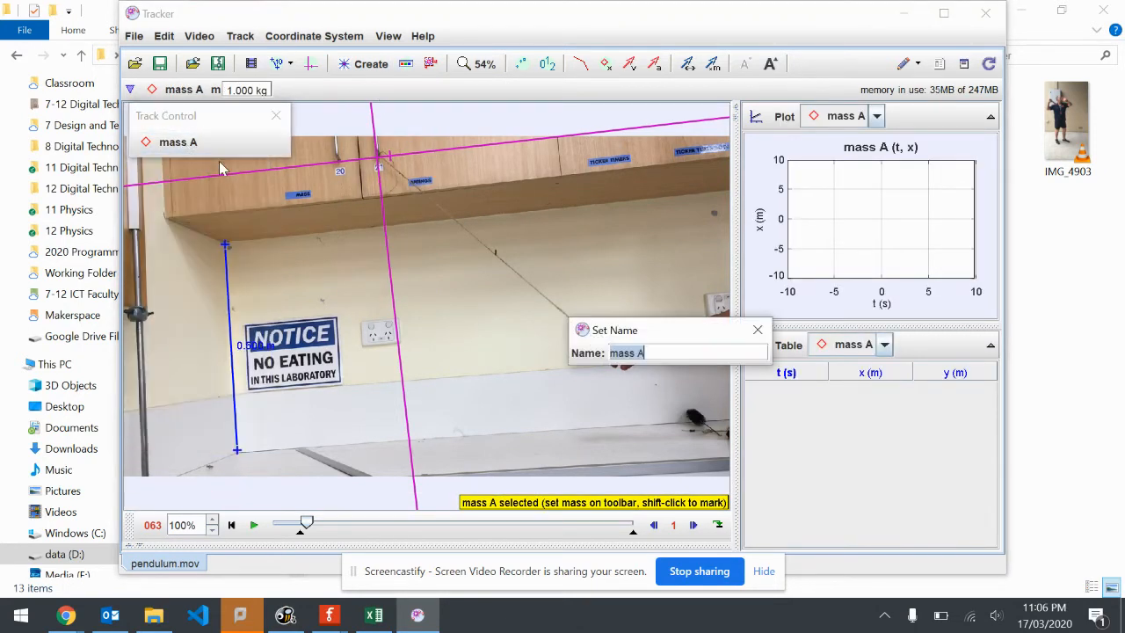
key(BackSpace)
text(pendulum)
key(Return)
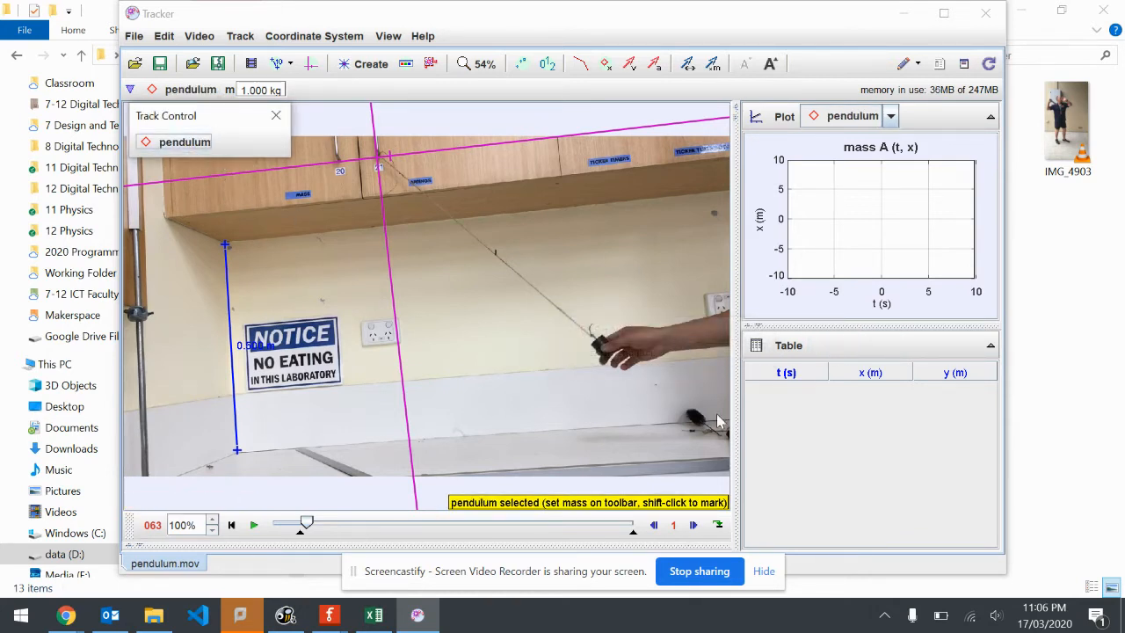
Mark the pendulum bob in each frame from 63 to 75, from the releasing hand down to the vertical axis
key(shift)
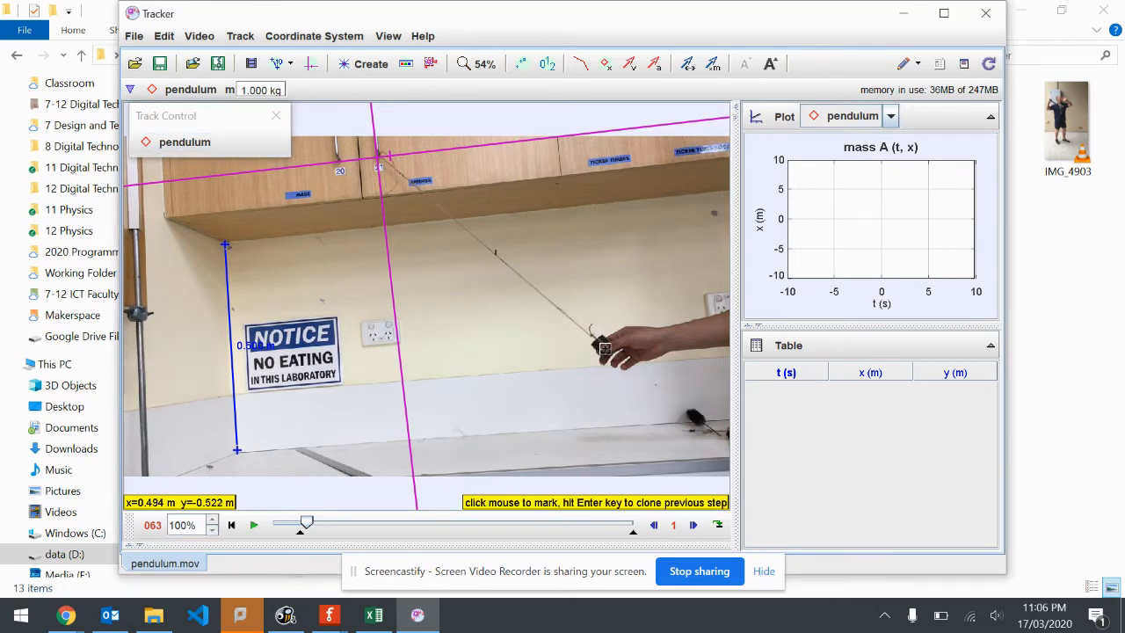
shift+click(605, 348)
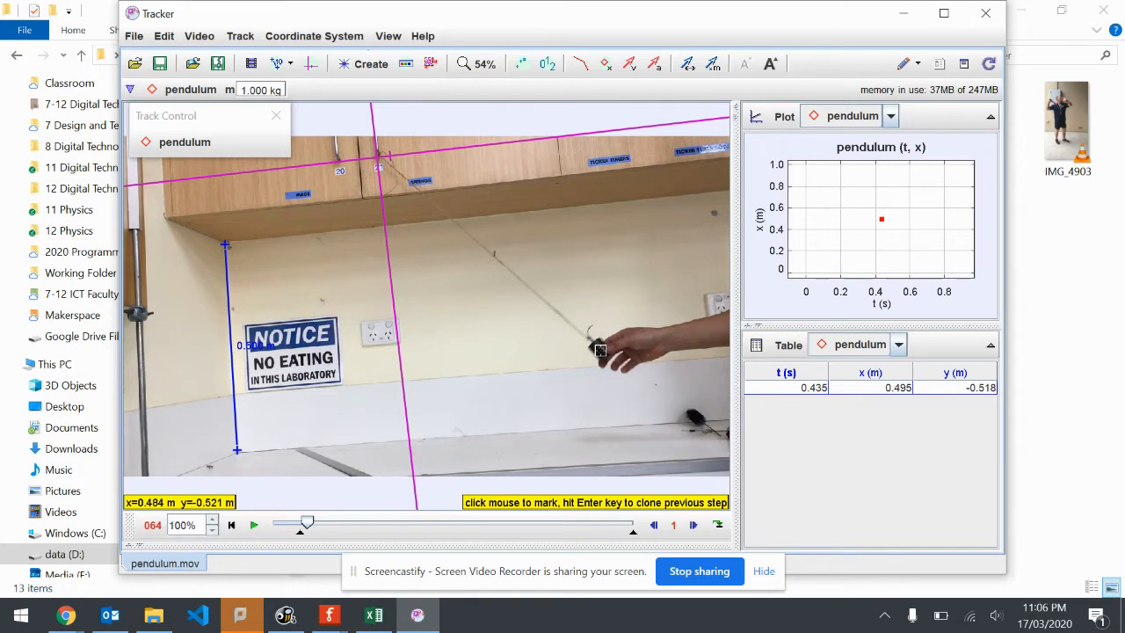
shift+click(601, 355)
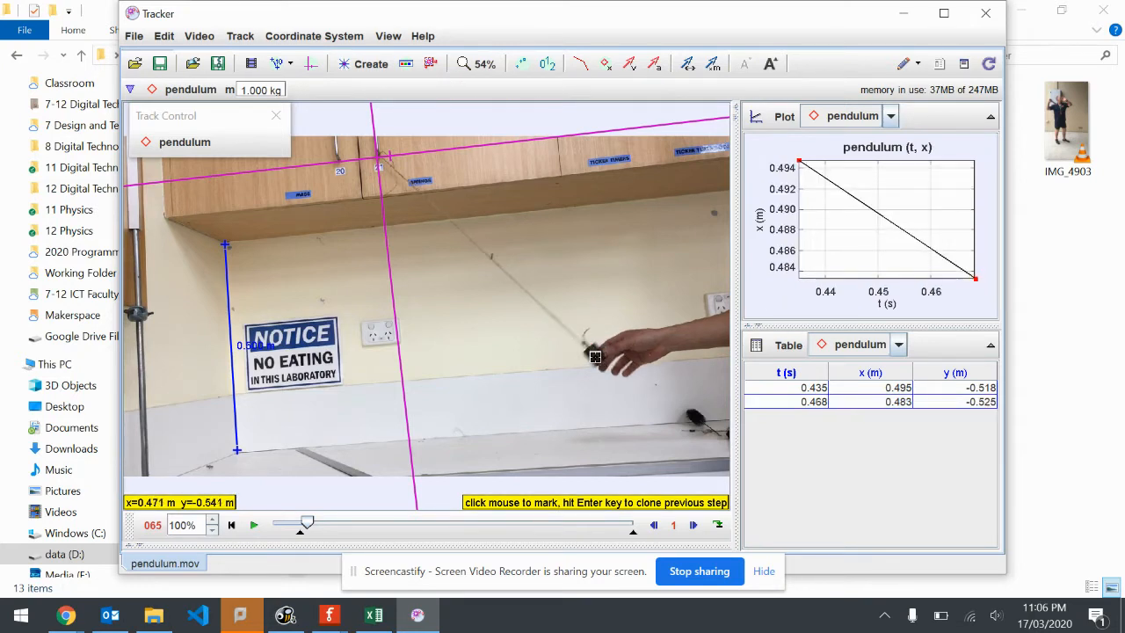
shift+click(596, 356)
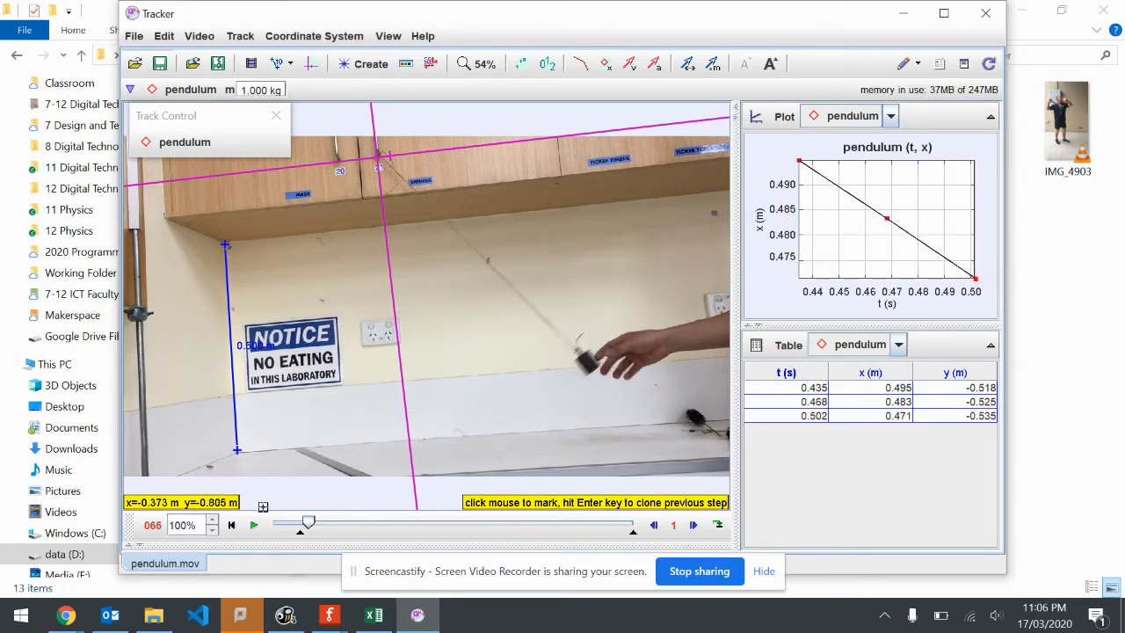
shift+click(587, 361)
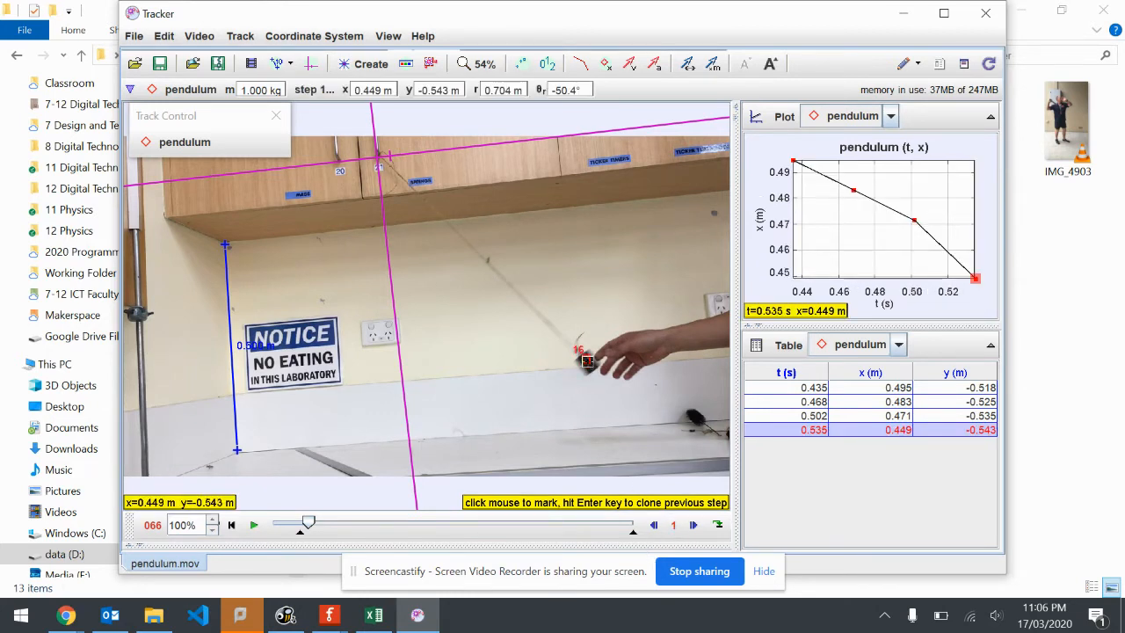
shift+click(577, 373)
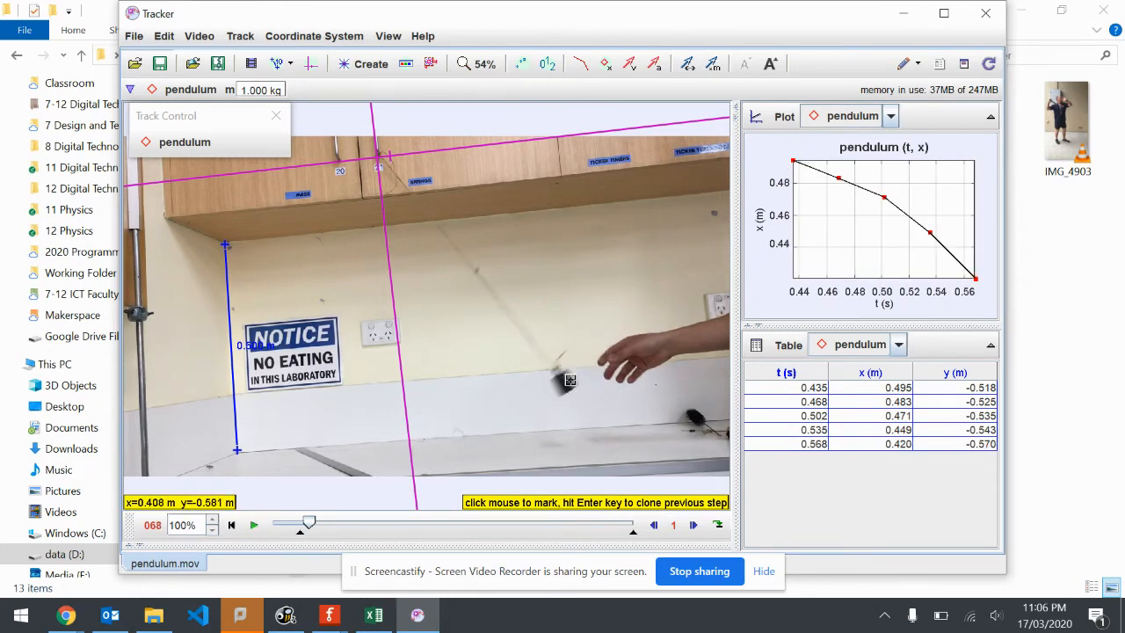
shift+click(566, 385)
shift+click(548, 392)
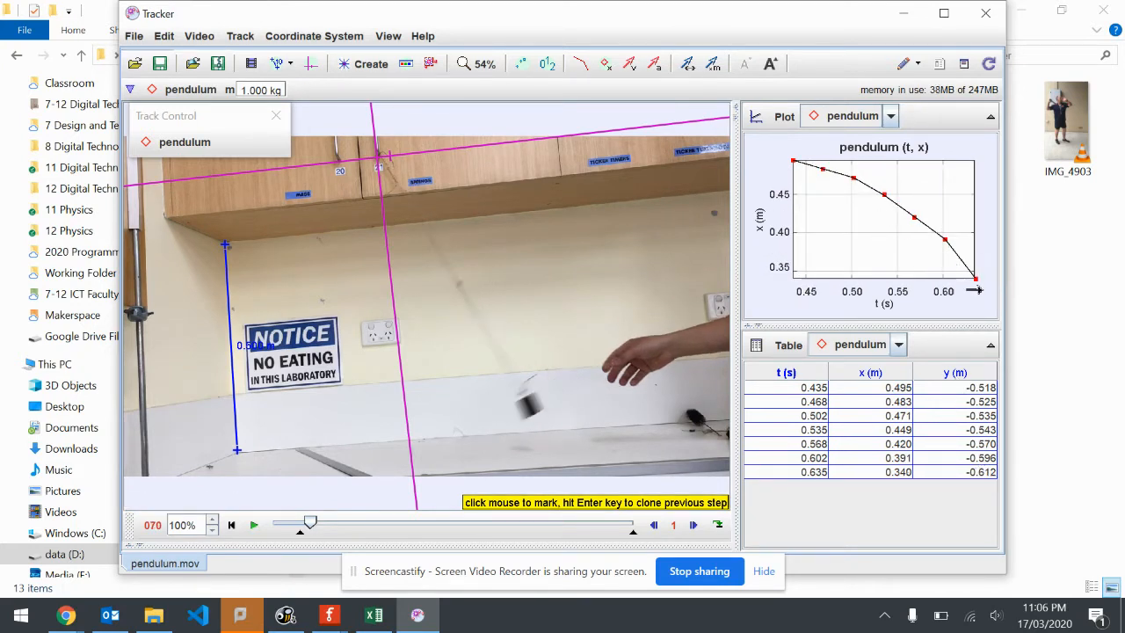
shift+click(531, 406)
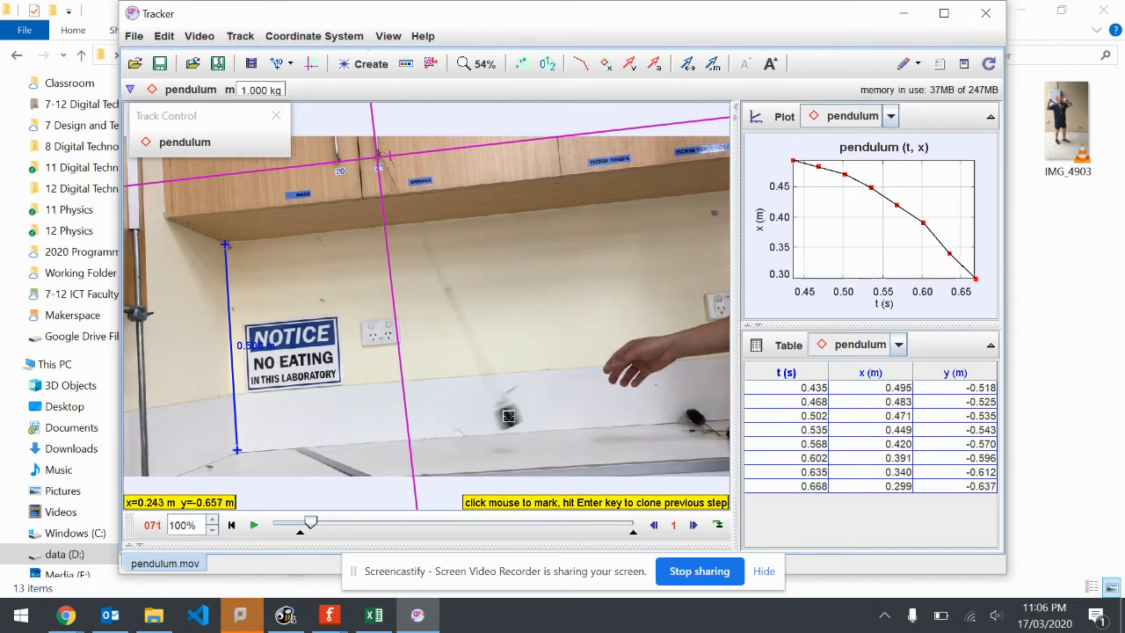
shift+click(506, 418)
shift+click(486, 427)
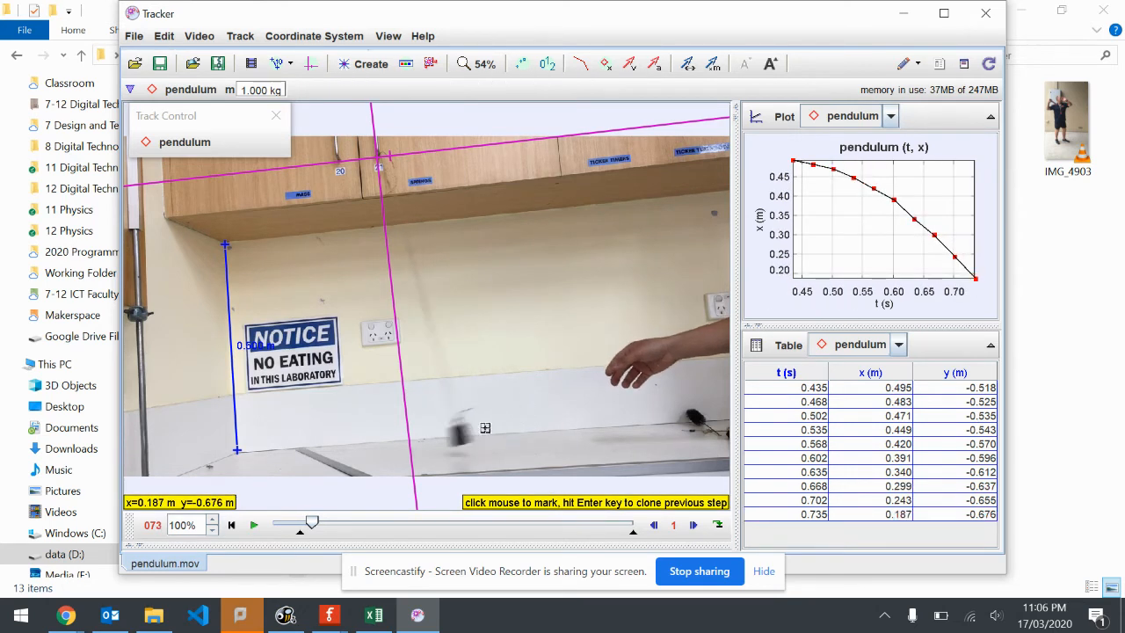
shift+click(455, 437)
shift+click(436, 444)
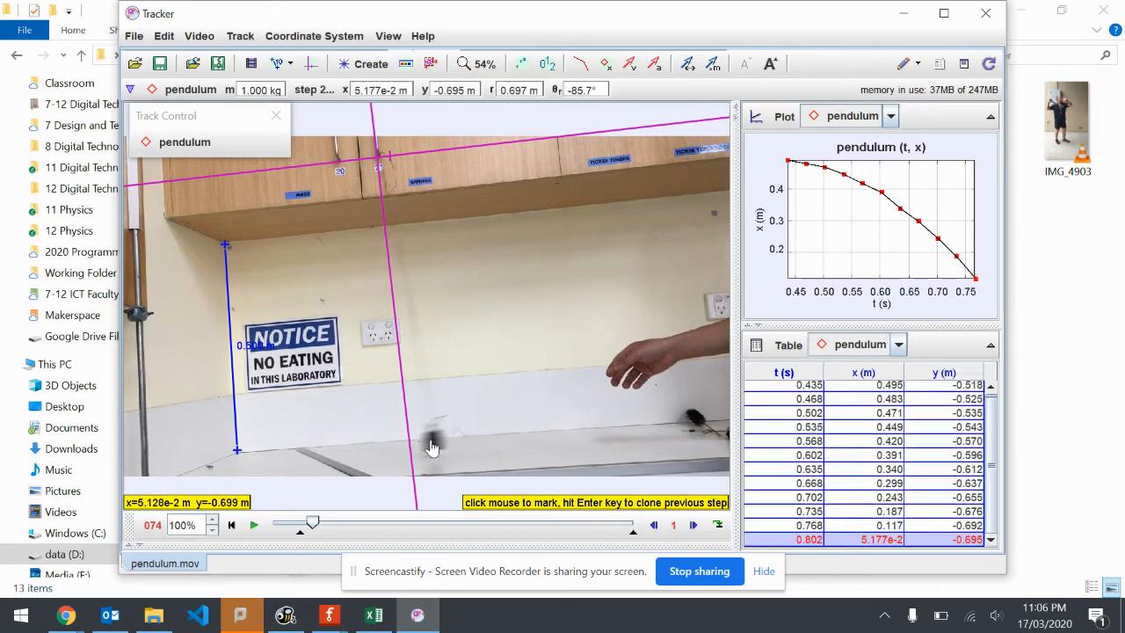
shift+click(406, 446)
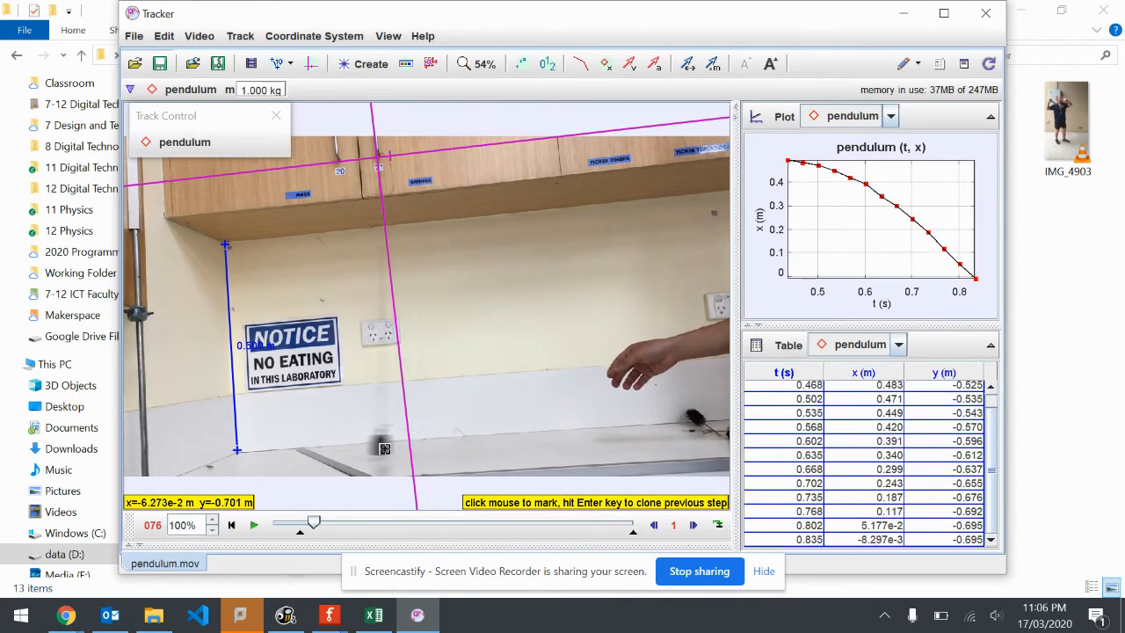
Mark the bob in frames 76 to 89, from just past the vertical axis up to its turning point beside the NOTICE sign
shift+click(378, 447)
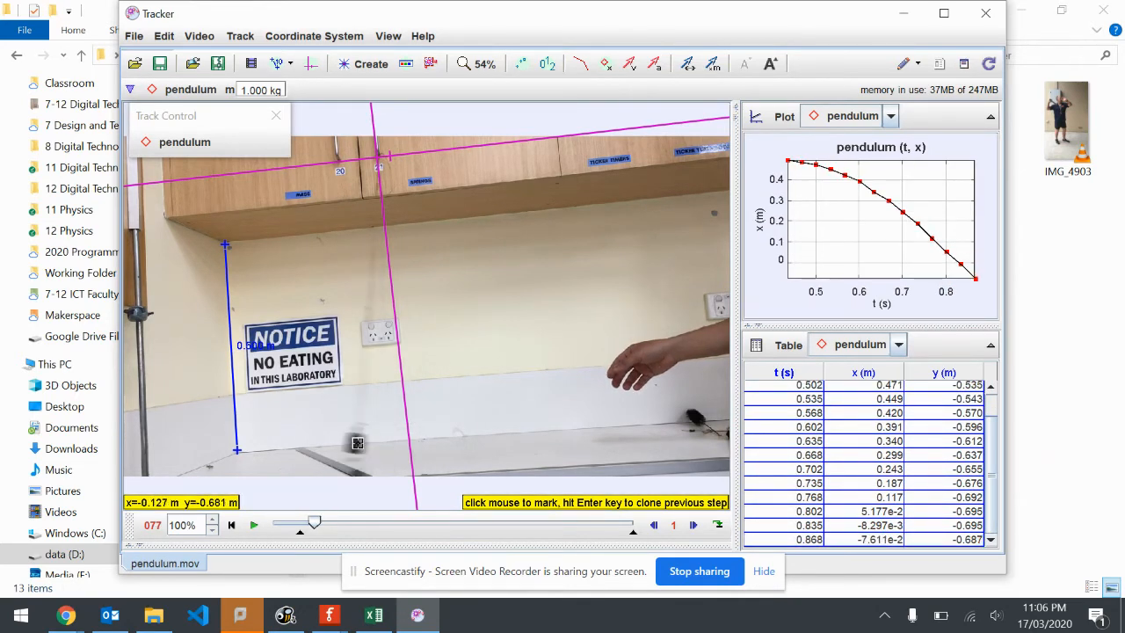
shift+click(357, 443)
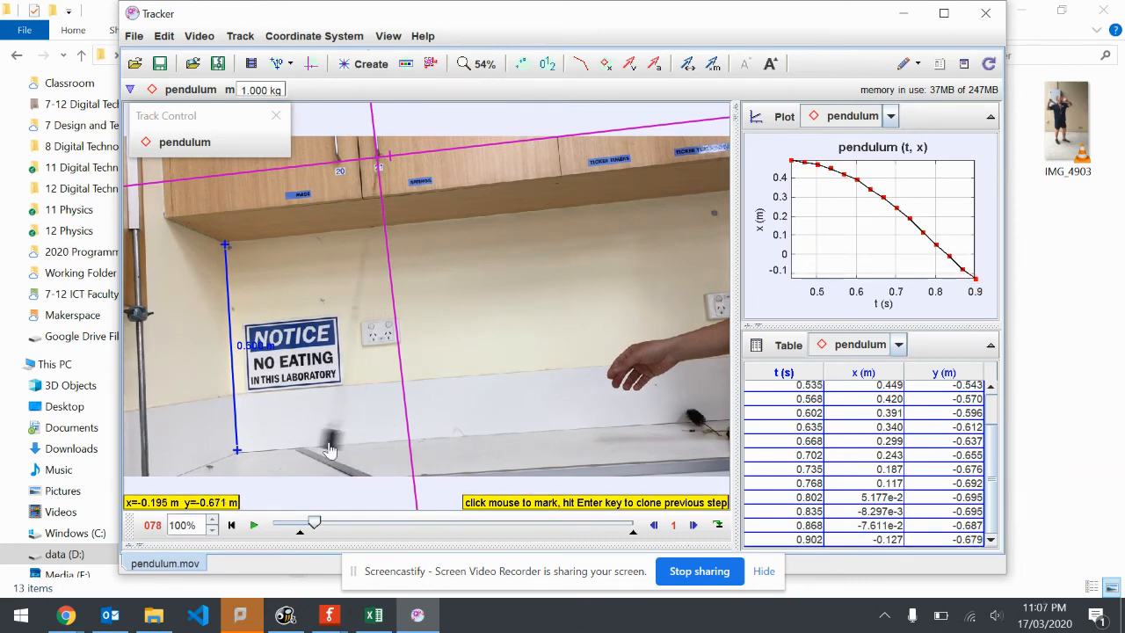
shift+click(330, 450)
shift+click(308, 435)
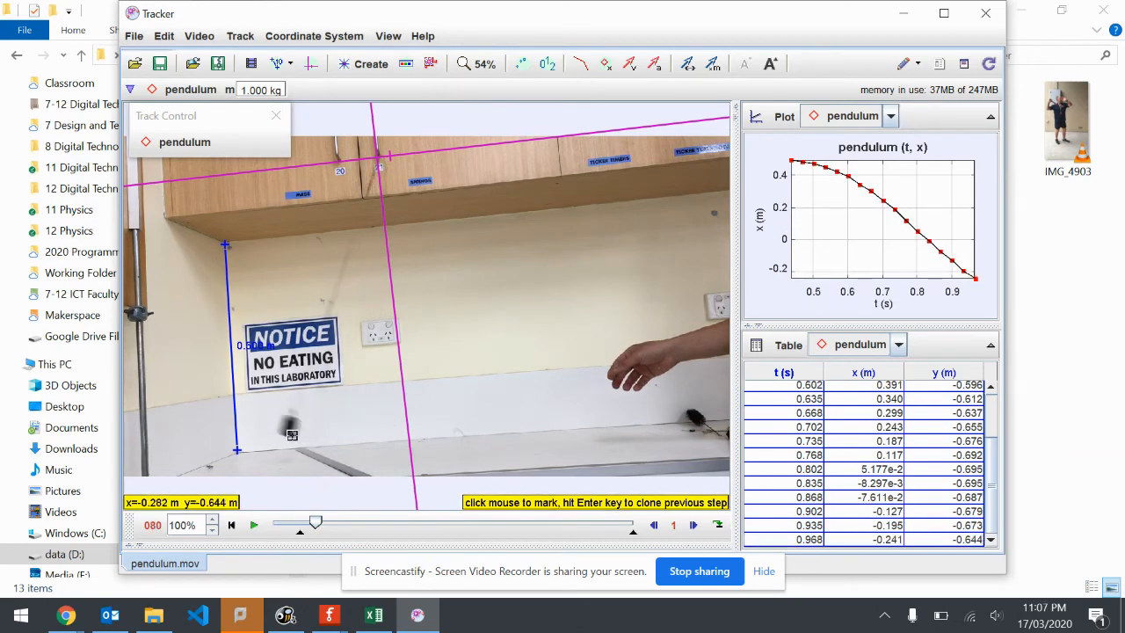
shift+click(289, 430)
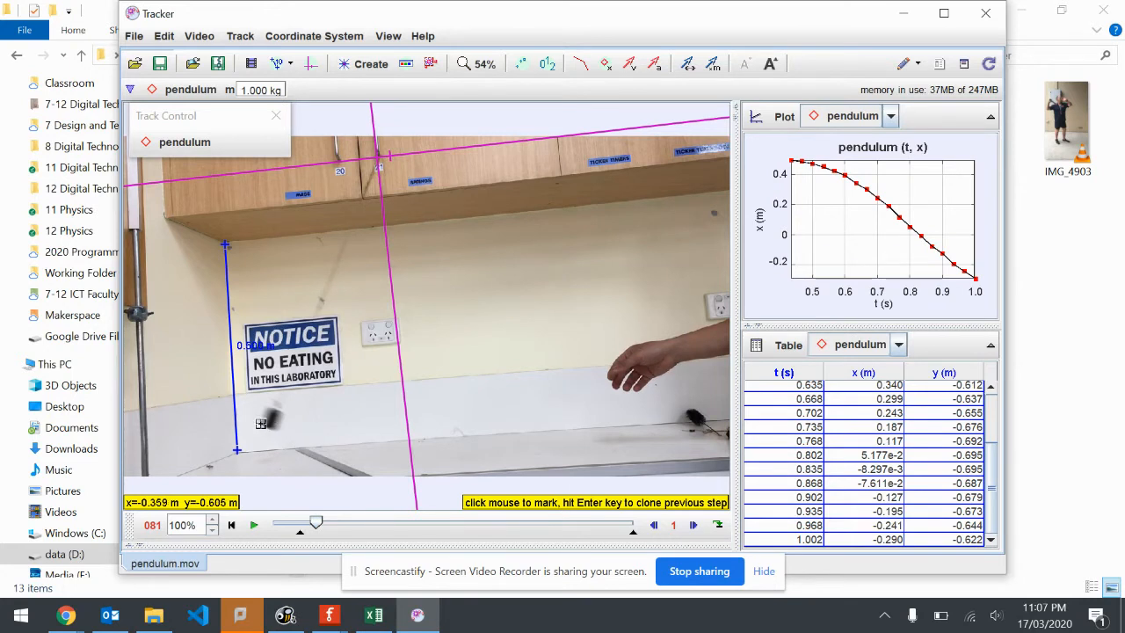
shift+click(271, 418)
shift+click(254, 413)
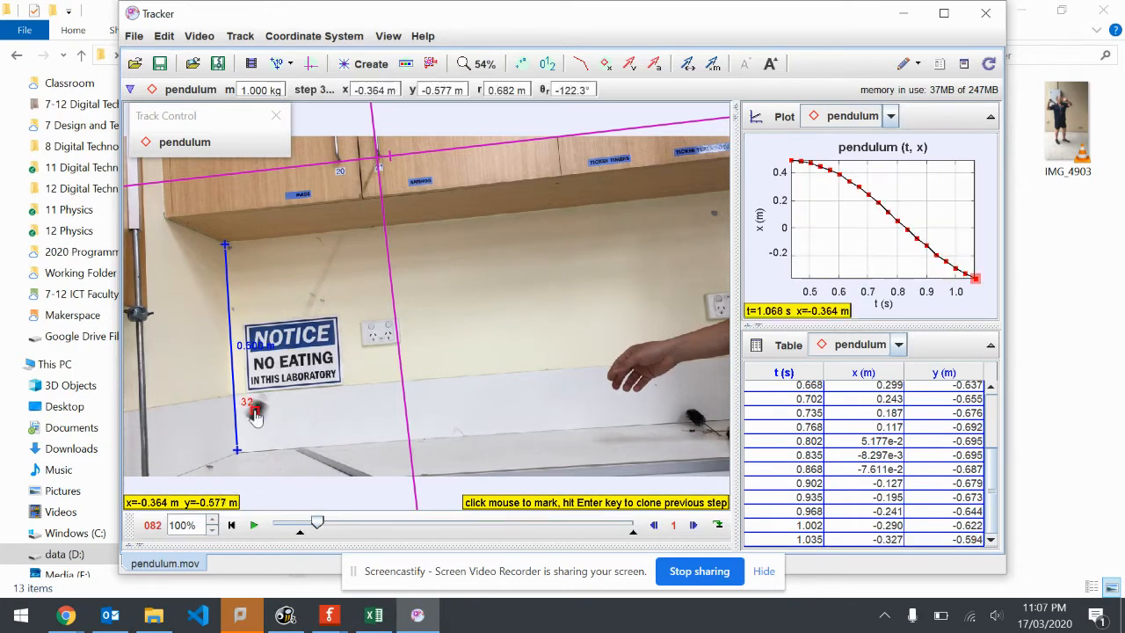
shift+click(242, 402)
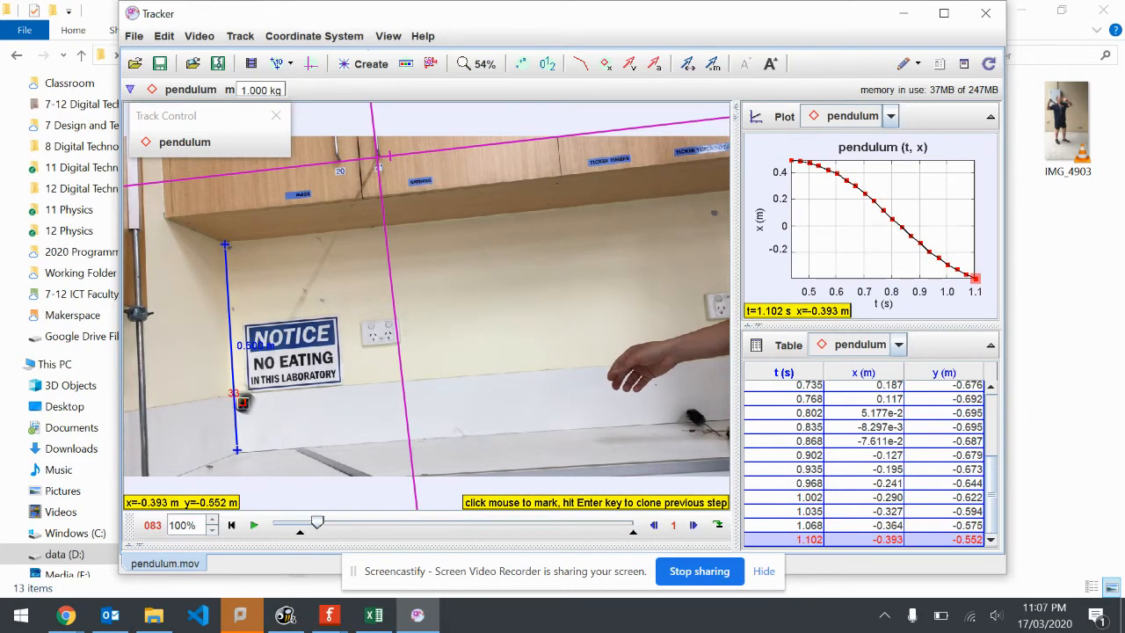
shift+click(234, 399)
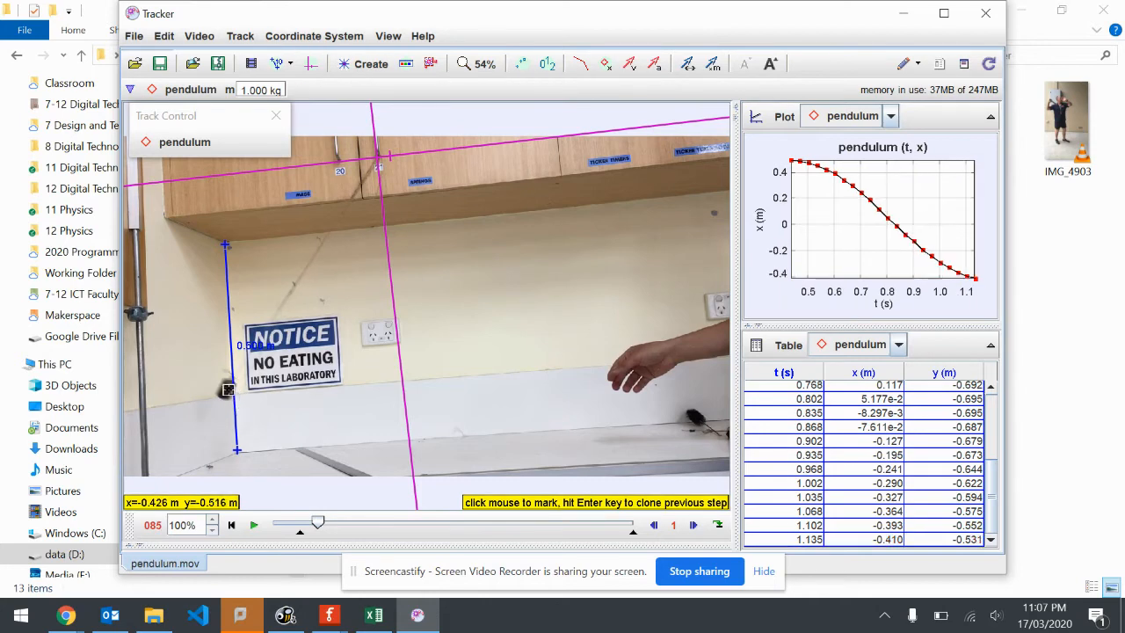
shift+click(227, 393)
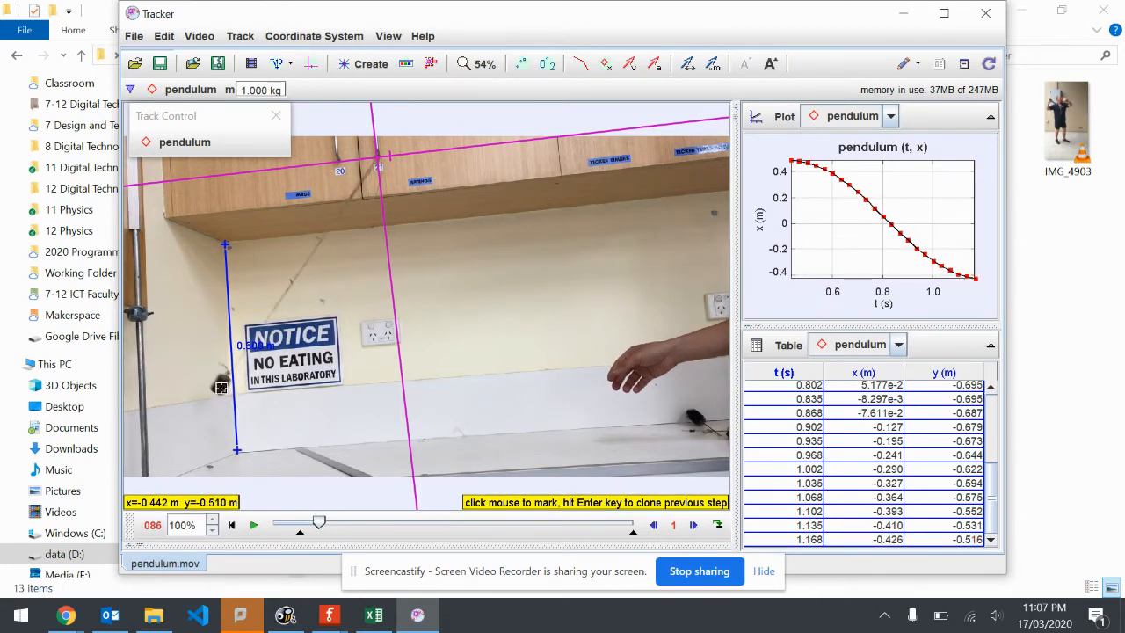
shift+click(221, 386)
shift+click(217, 383)
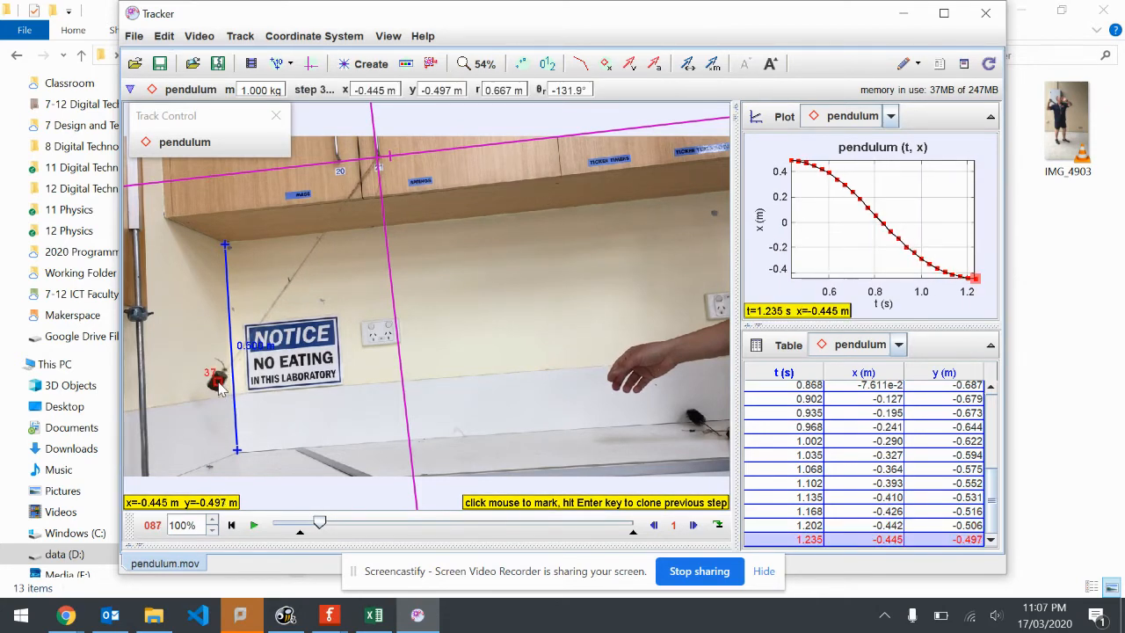
shift+click(218, 383)
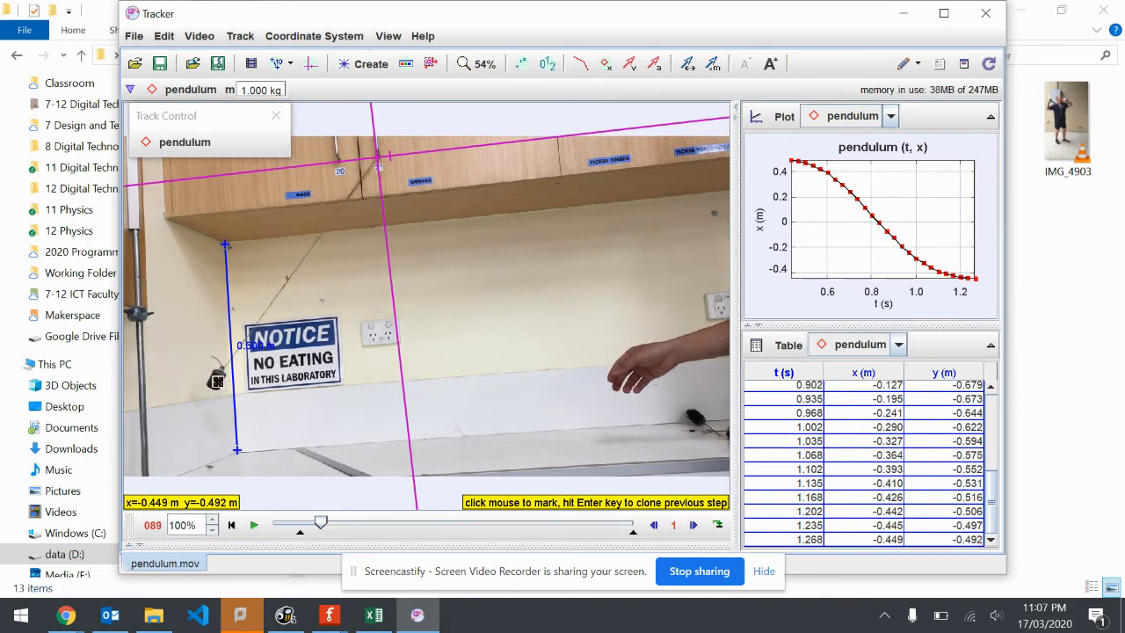
shift+click(220, 384)
Mark the bob in frames 90 to 101 as it swings back from the turning point towards the vertical axis
shift+click(222, 385)
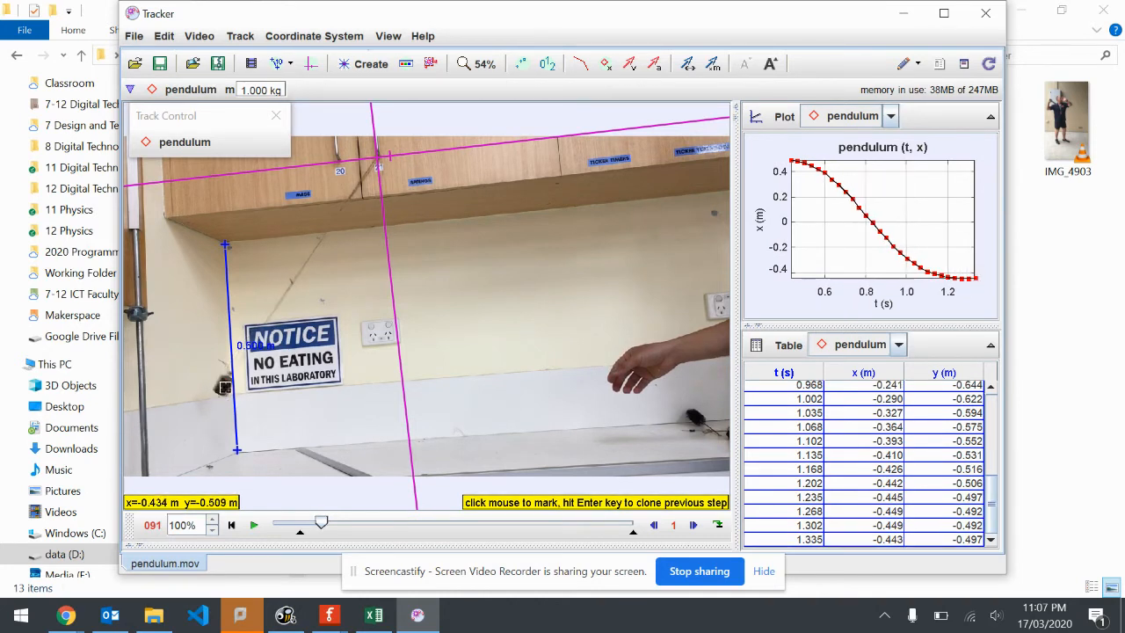
shift+click(225, 386)
shift+click(234, 396)
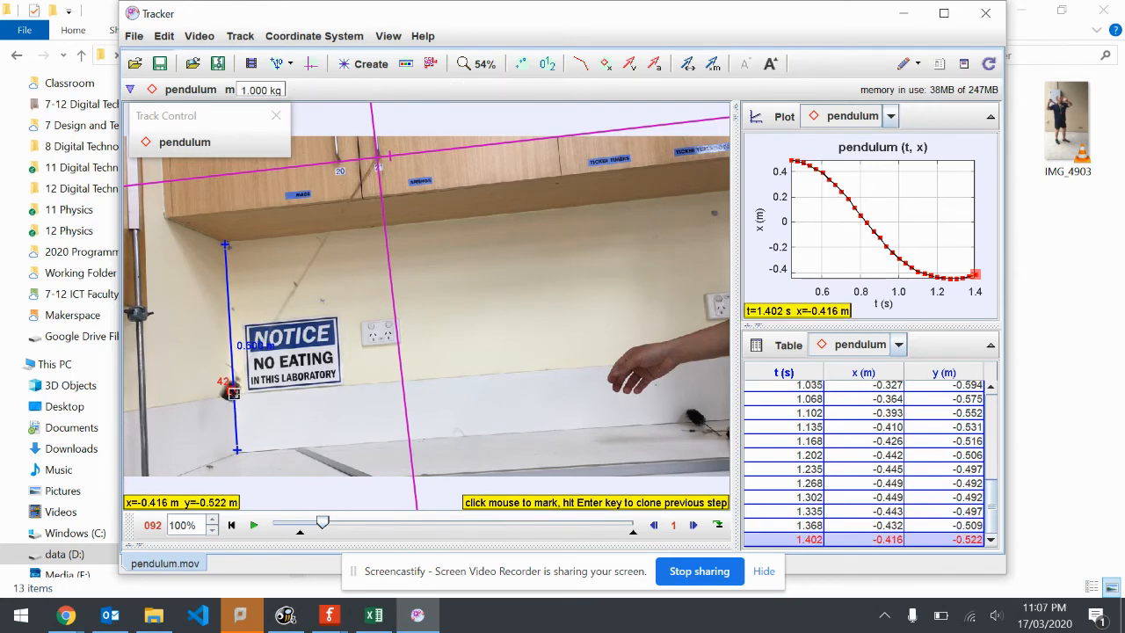
shift+click(242, 406)
shift+click(252, 406)
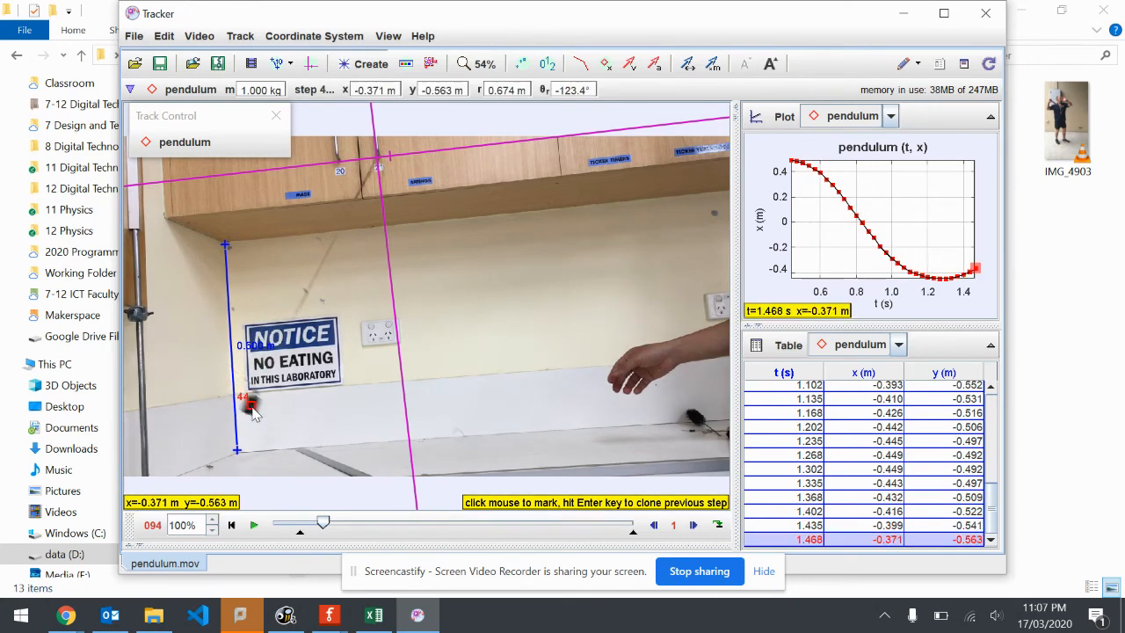
shift+click(267, 415)
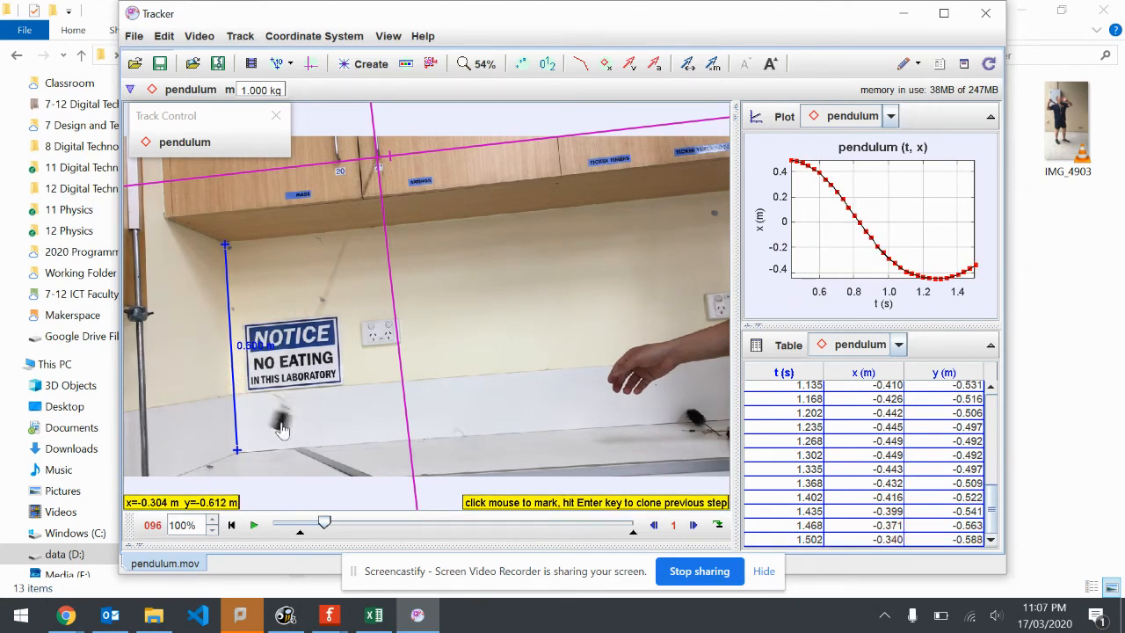
shift+click(281, 429)
shift+click(302, 432)
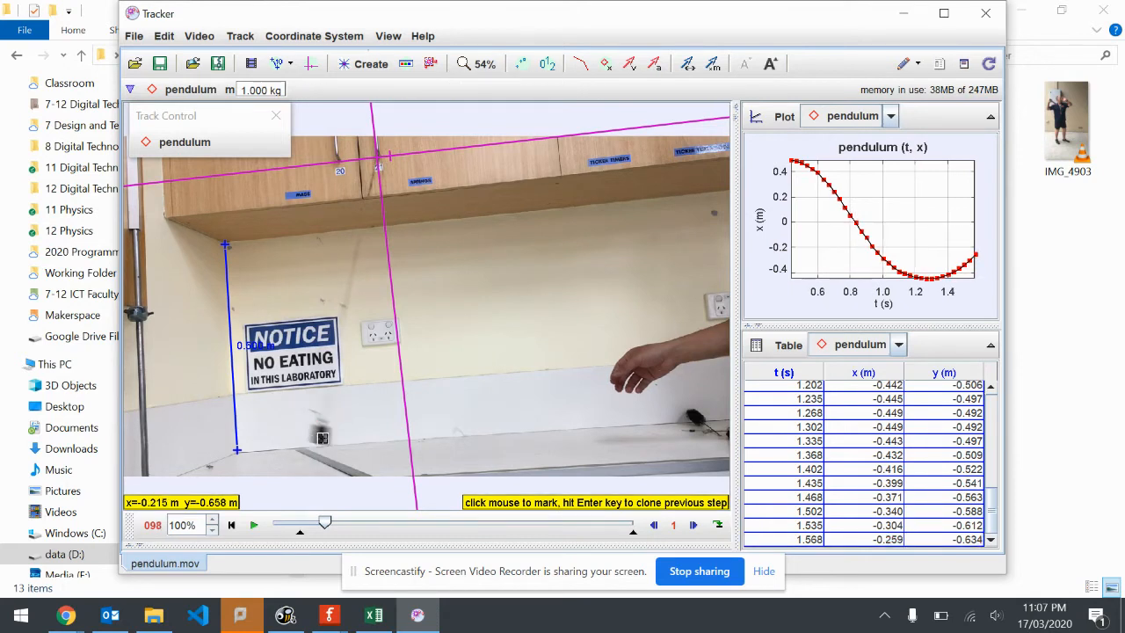
shift+click(323, 440)
shift+click(346, 445)
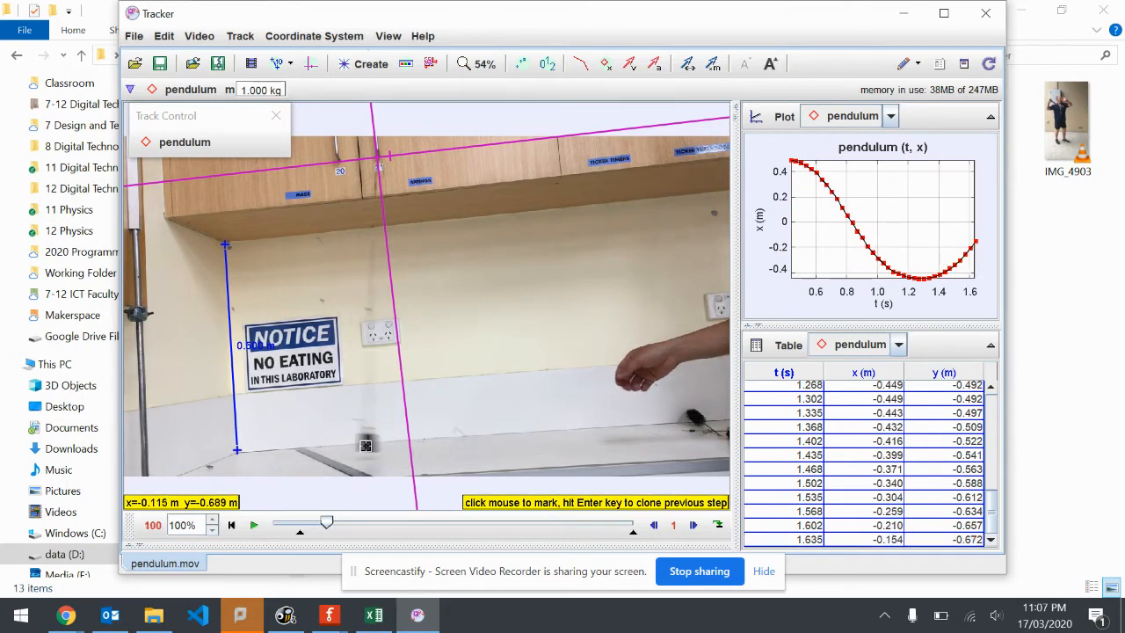
shift+click(370, 444)
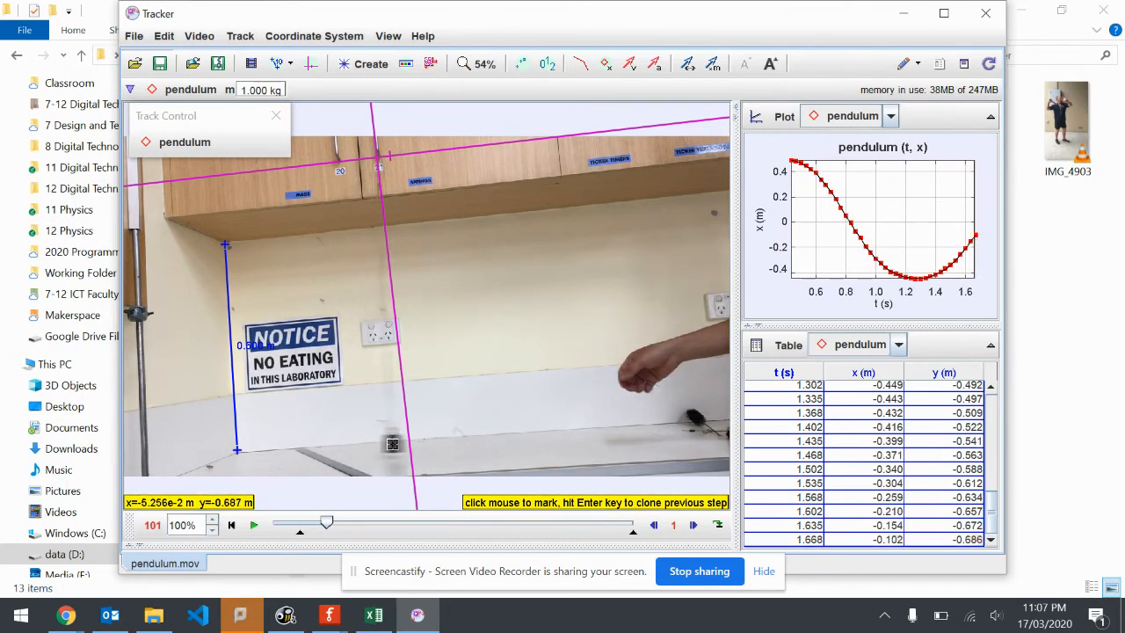
shift+click(396, 443)
Mark the bob in frames 102 to 115, from just past the vertical axis up to its turning point on the releasing hand's side
shift+click(421, 442)
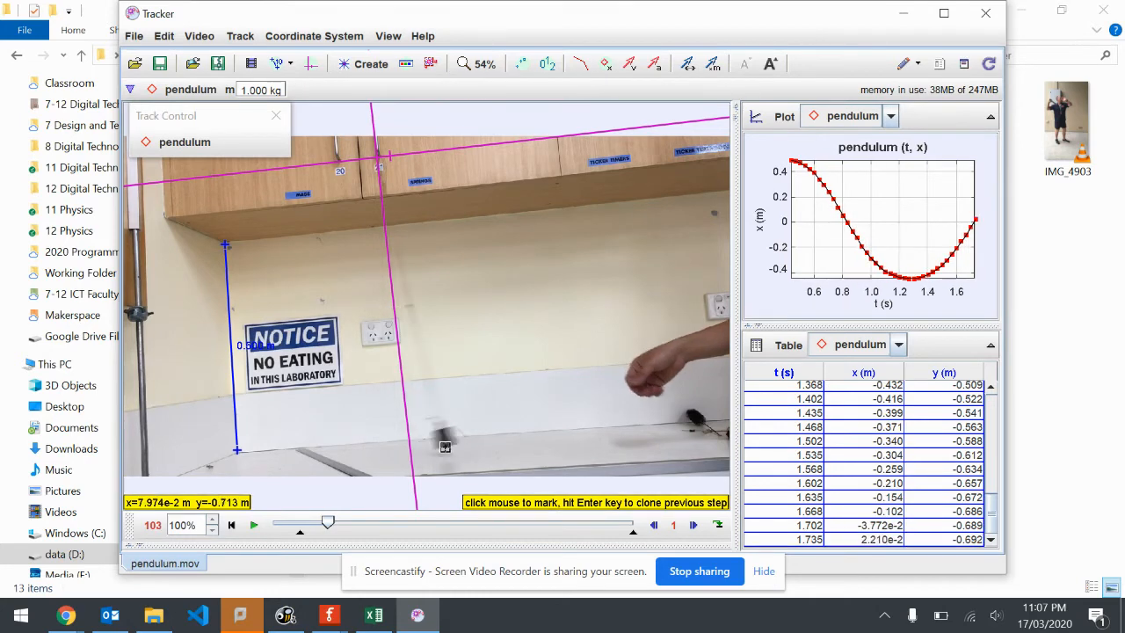
shift+click(445, 436)
shift+click(468, 436)
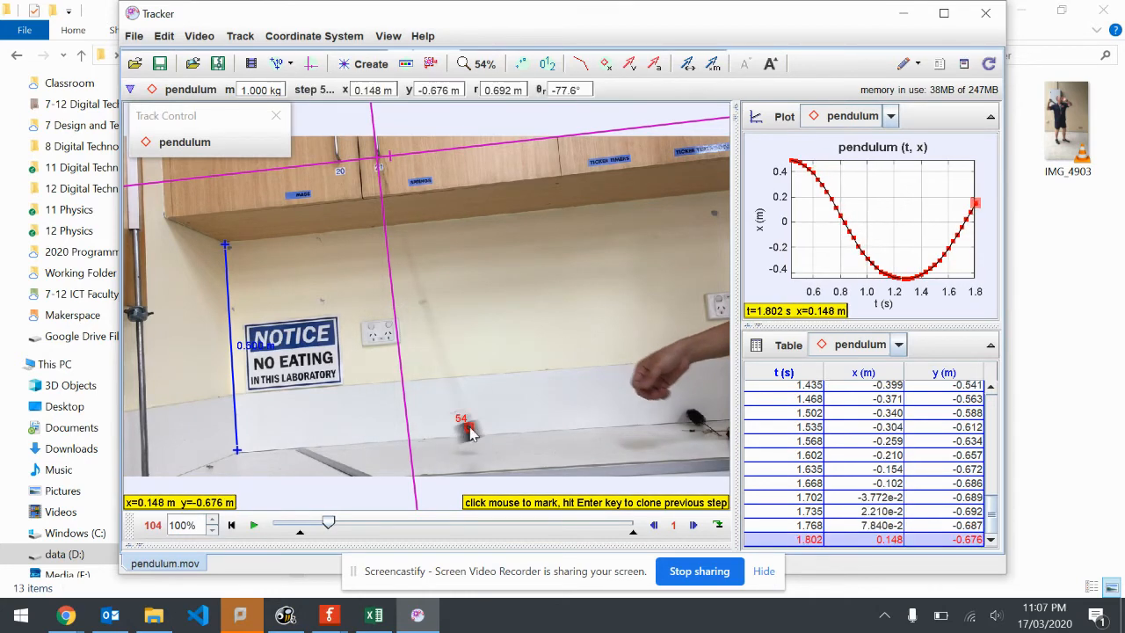
shift+click(492, 437)
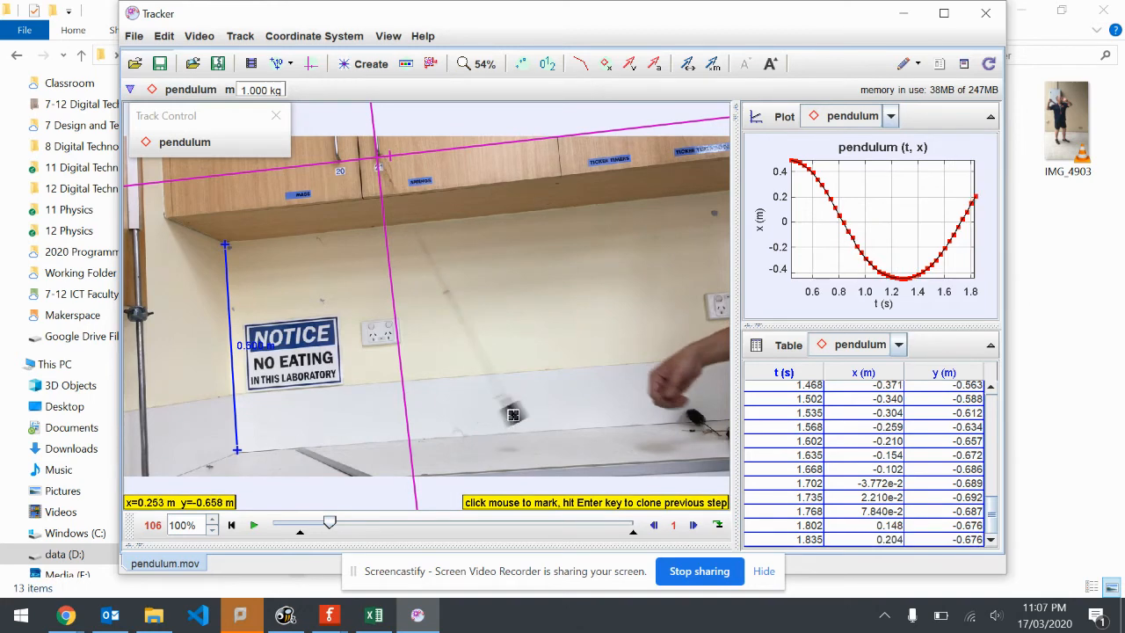
shift+click(511, 410)
shift+click(529, 404)
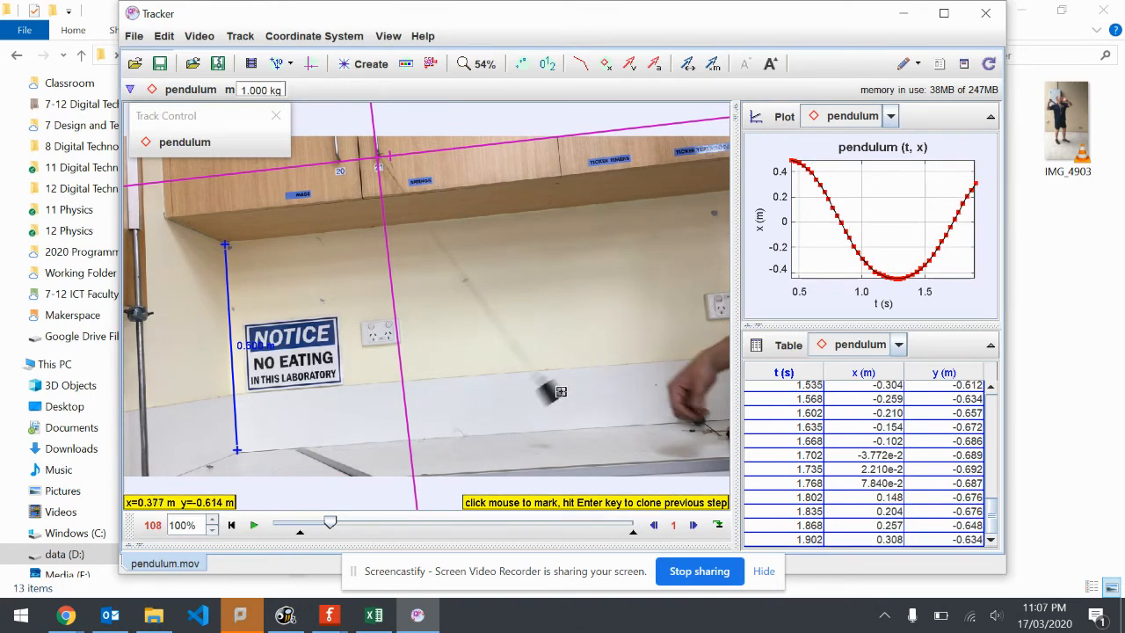
shift+click(551, 393)
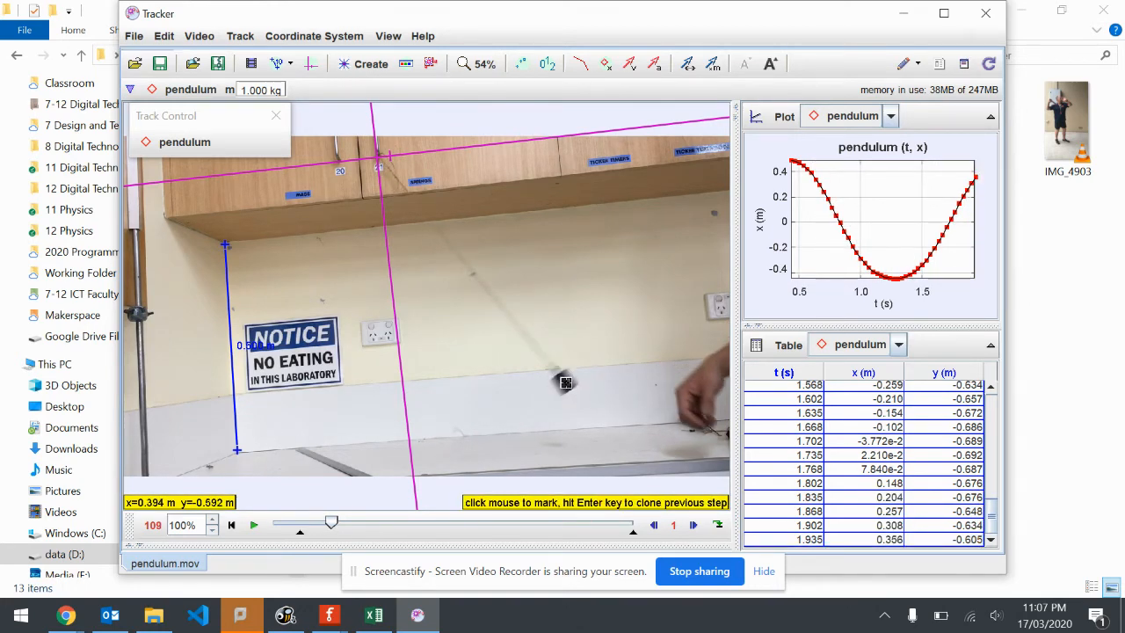
shift+click(565, 383)
shift+click(584, 370)
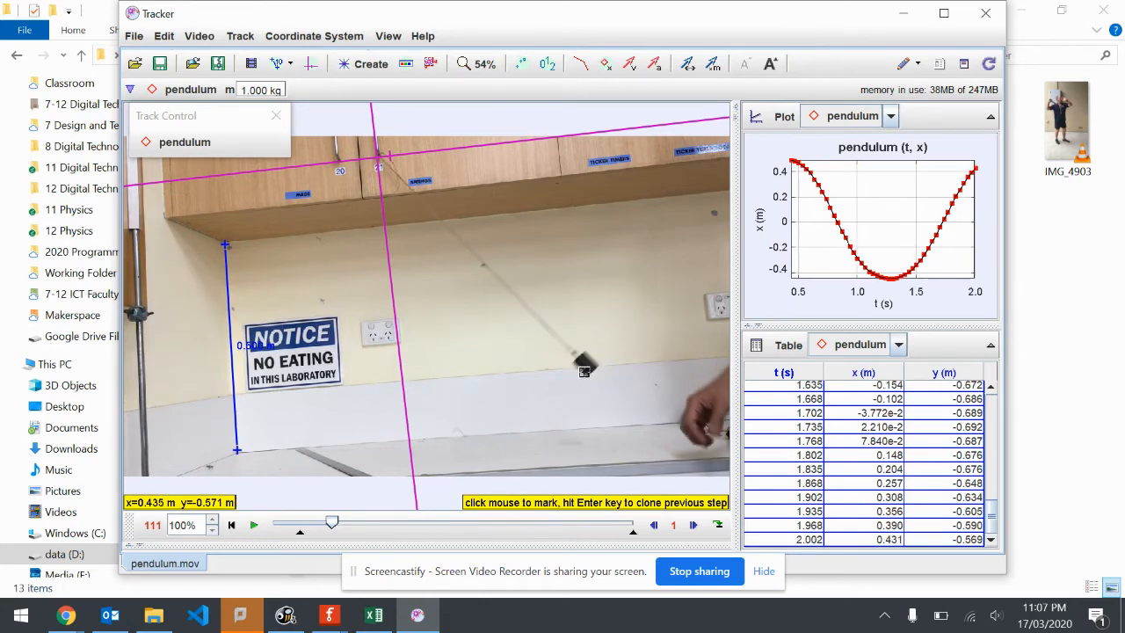
shift+click(588, 362)
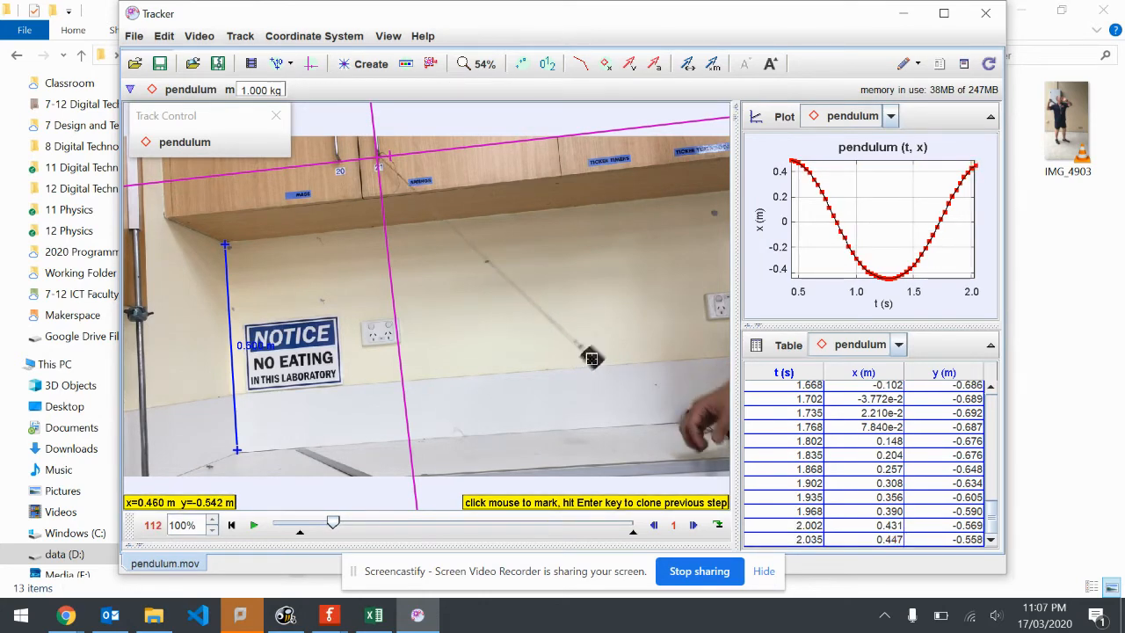
shift+click(593, 356)
shift+click(598, 350)
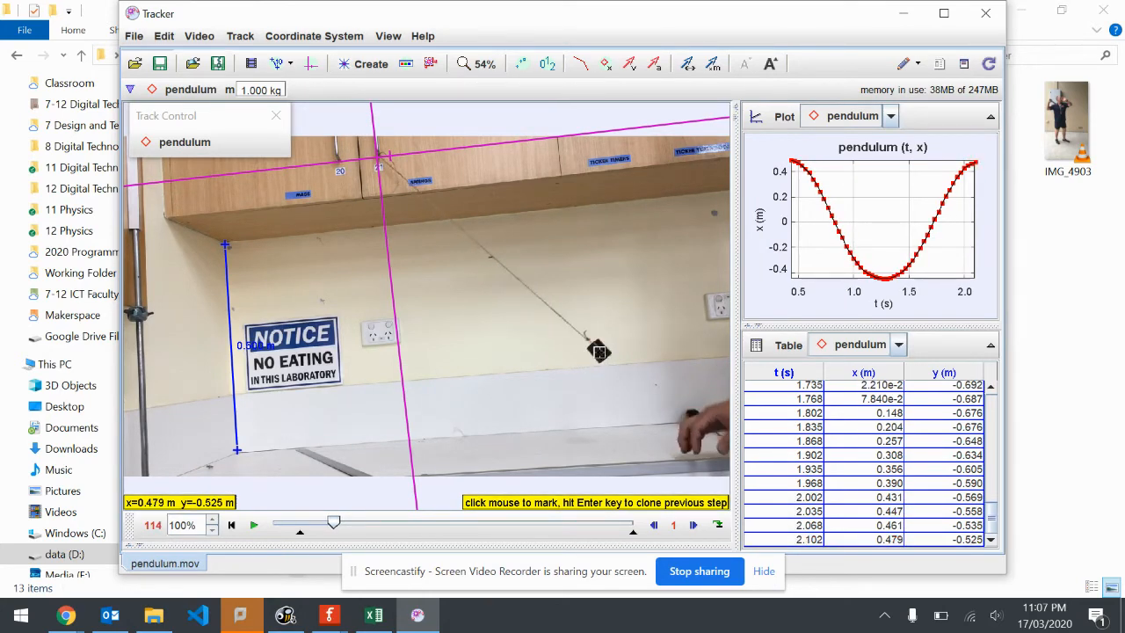
key(Return)
shift+click(602, 349)
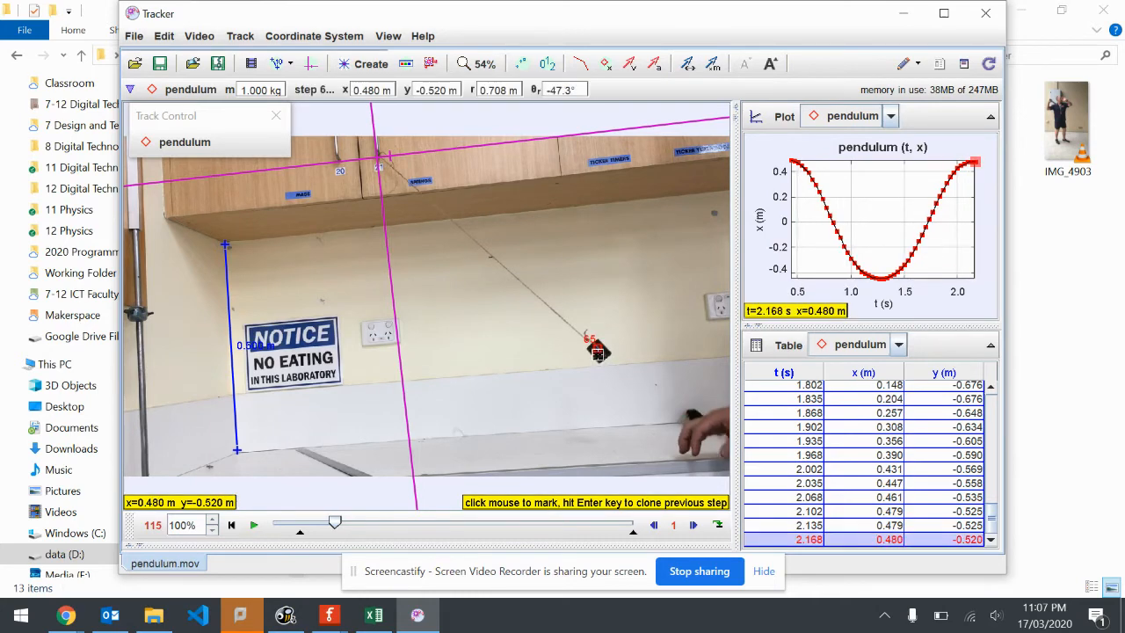
Mark the bob in frames 116 to 127 as it swings down from the hand-side turning point to the vertical axis
shift+click(596, 357)
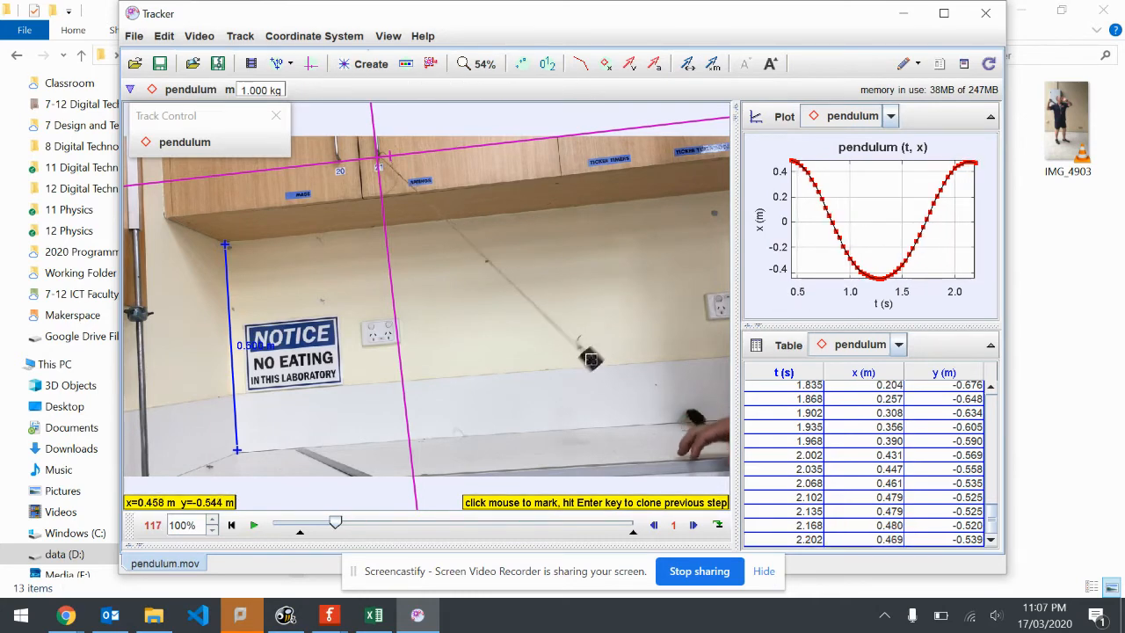
shift+click(591, 359)
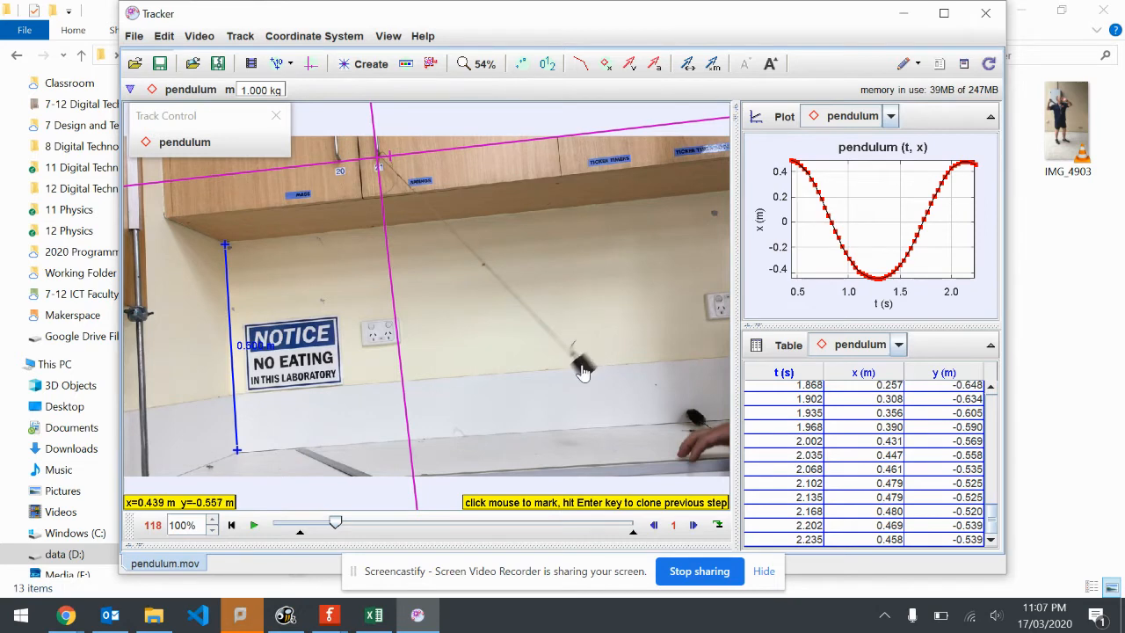
shift+click(583, 367)
shift+click(570, 379)
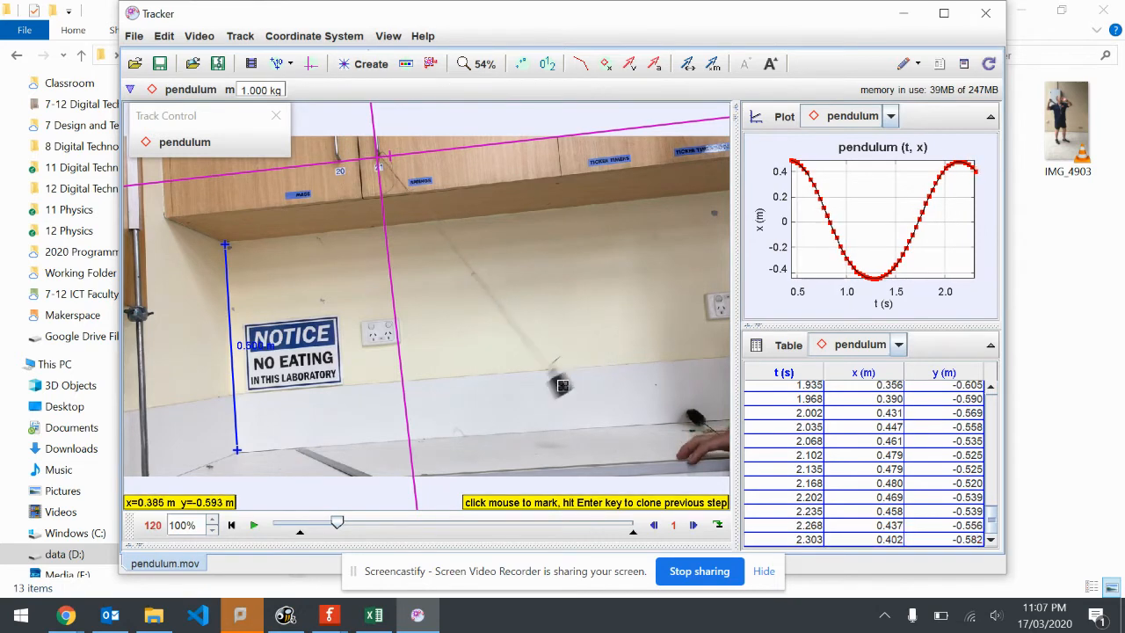
shift+click(563, 388)
shift+click(542, 396)
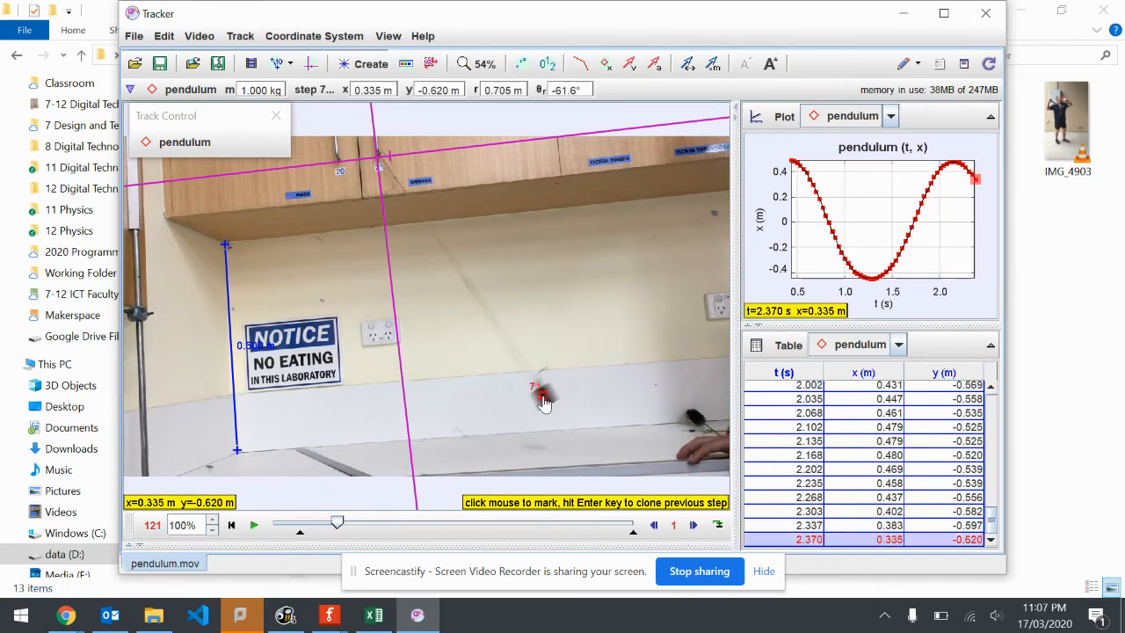
shift+click(529, 407)
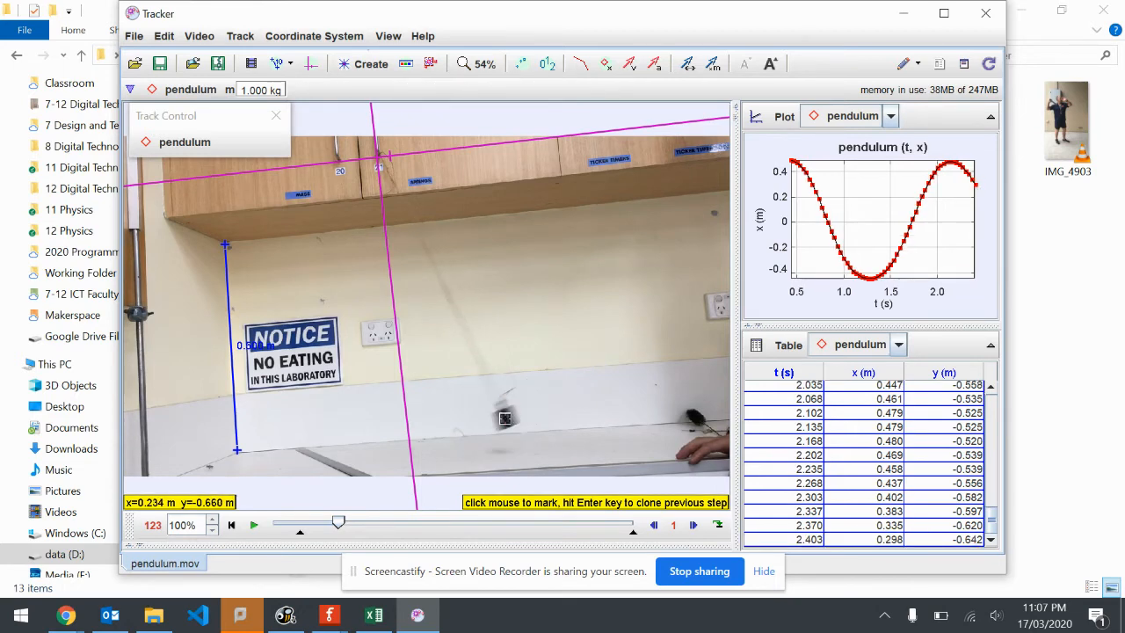
shift+click(506, 428)
shift+click(482, 433)
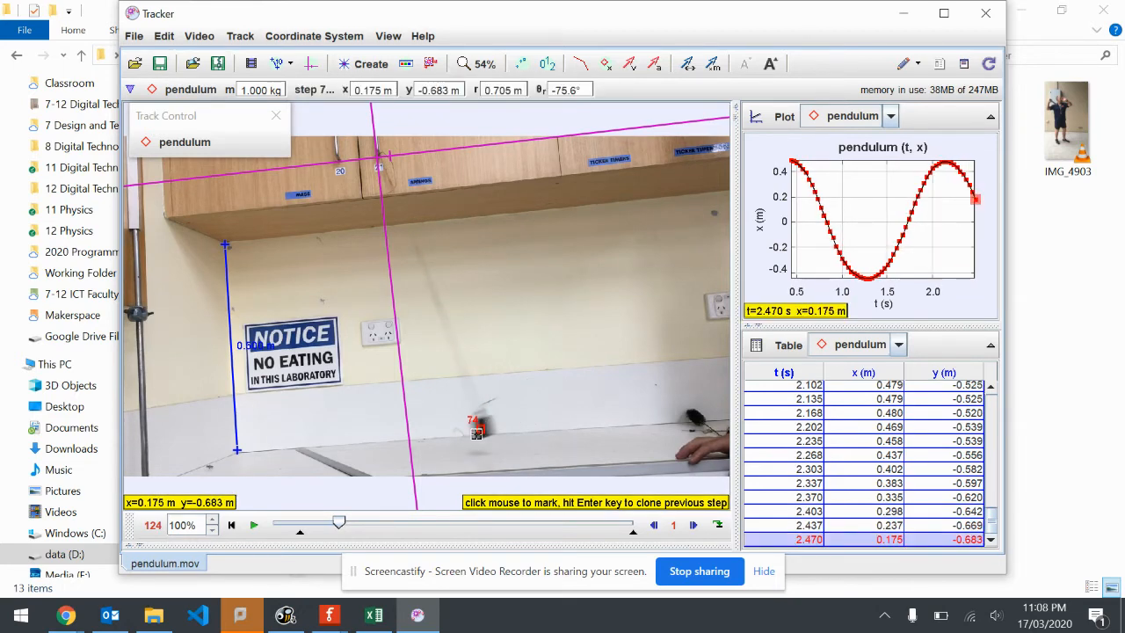
shift+click(457, 435)
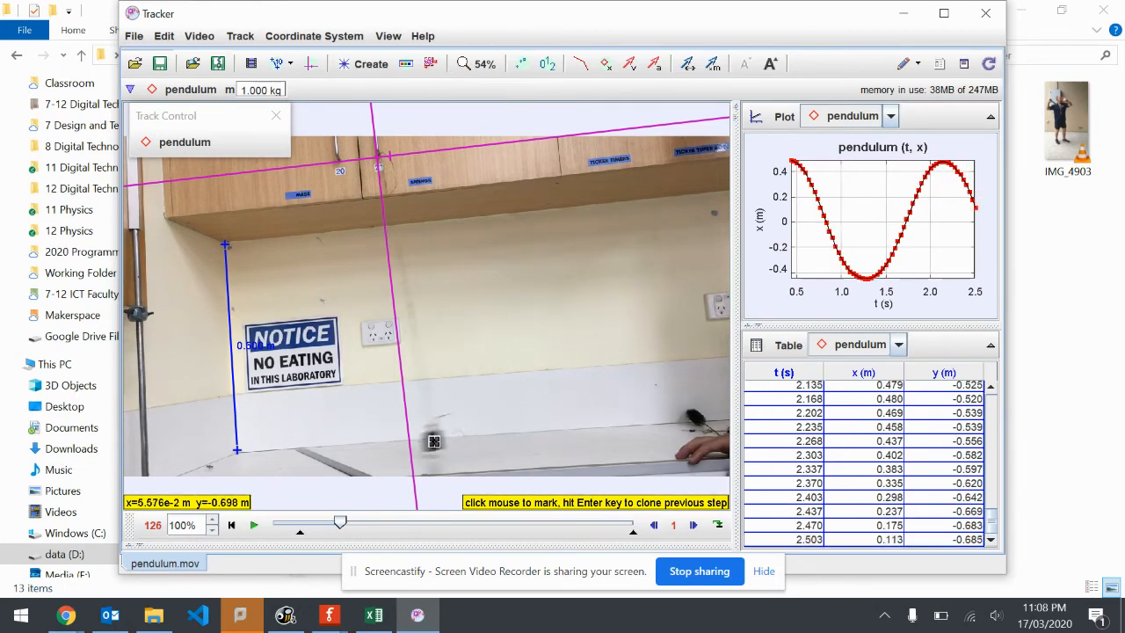
shift+click(433, 440)
shift+click(407, 445)
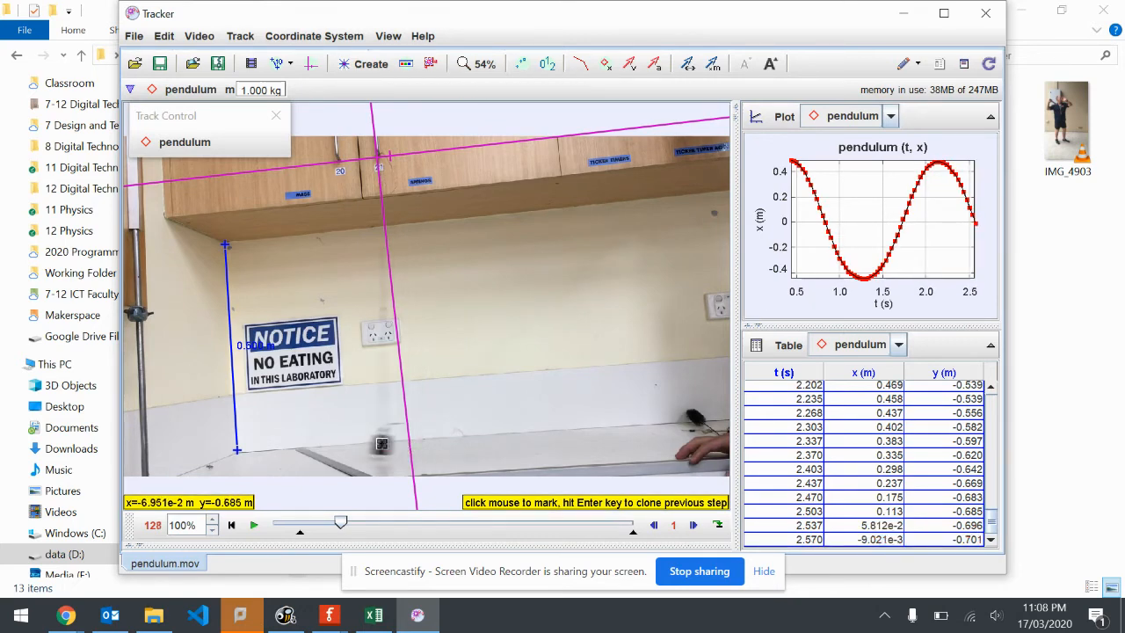
Mark the bob in frames 128 to 140, from past the vertical axis up to its second turning point beside the NOTICE sign
shift+click(382, 444)
shift+click(360, 445)
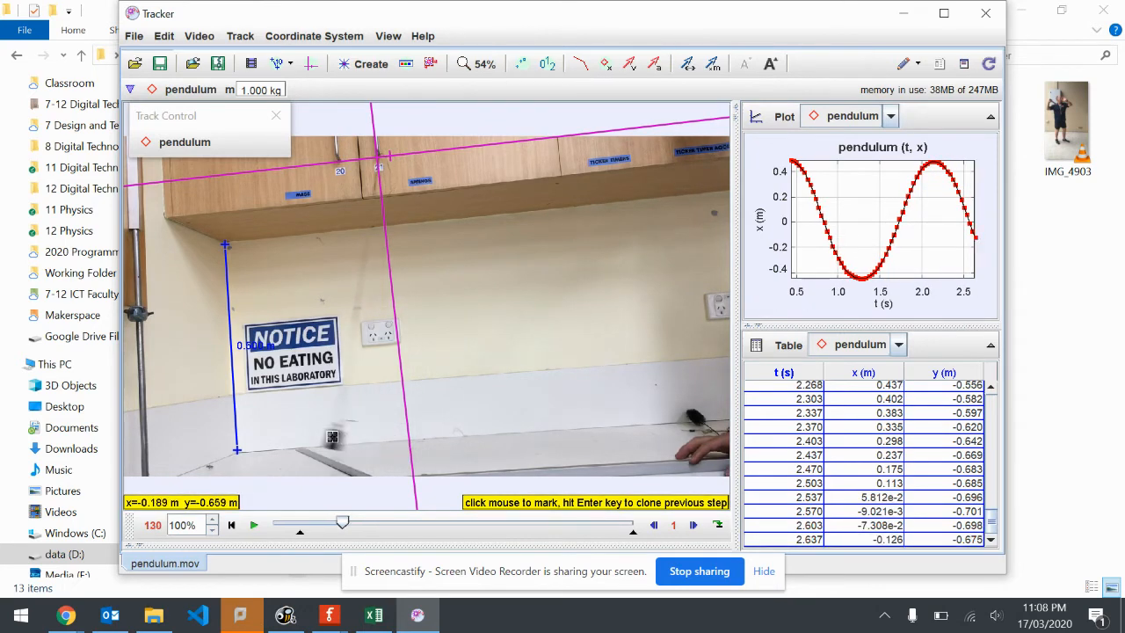
shift+click(333, 440)
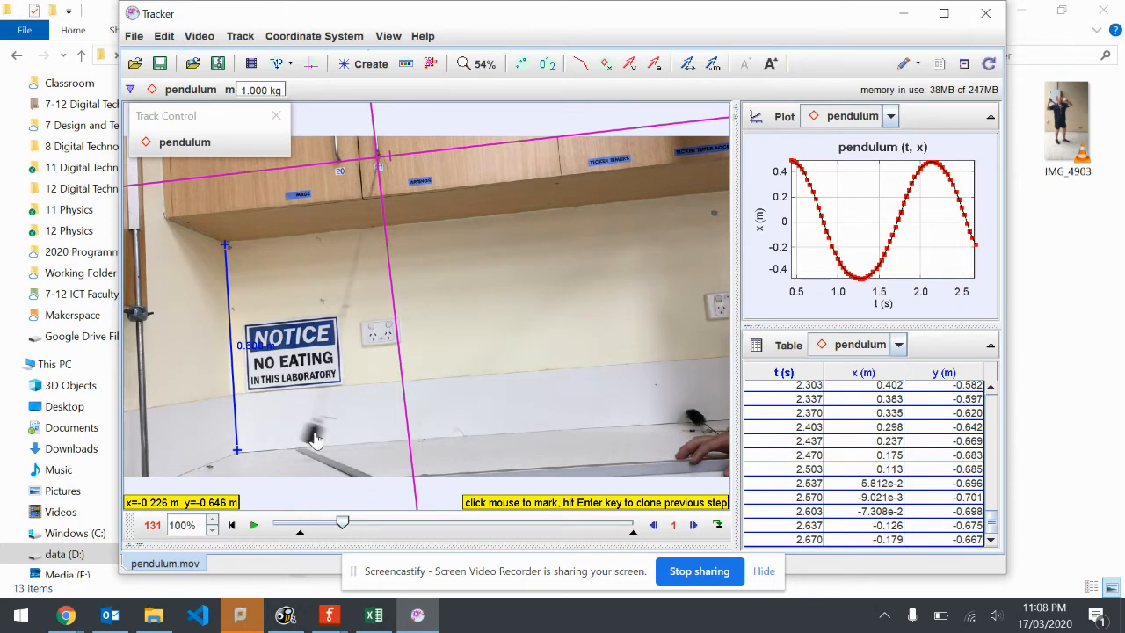
shift+click(308, 433)
shift+click(293, 428)
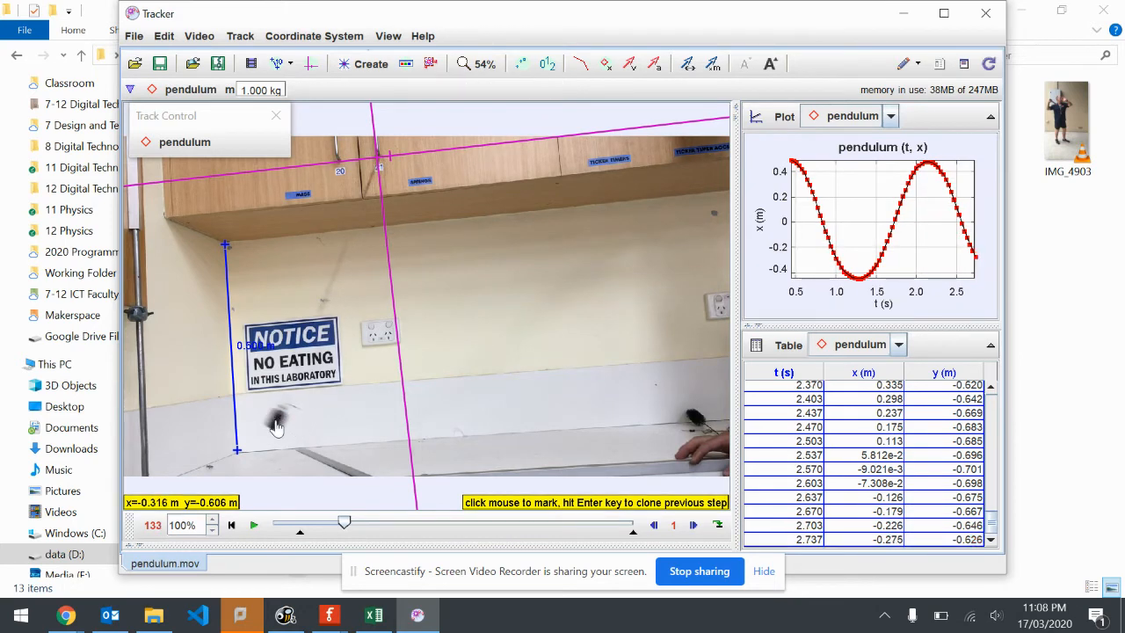
shift+click(275, 427)
shift+click(262, 412)
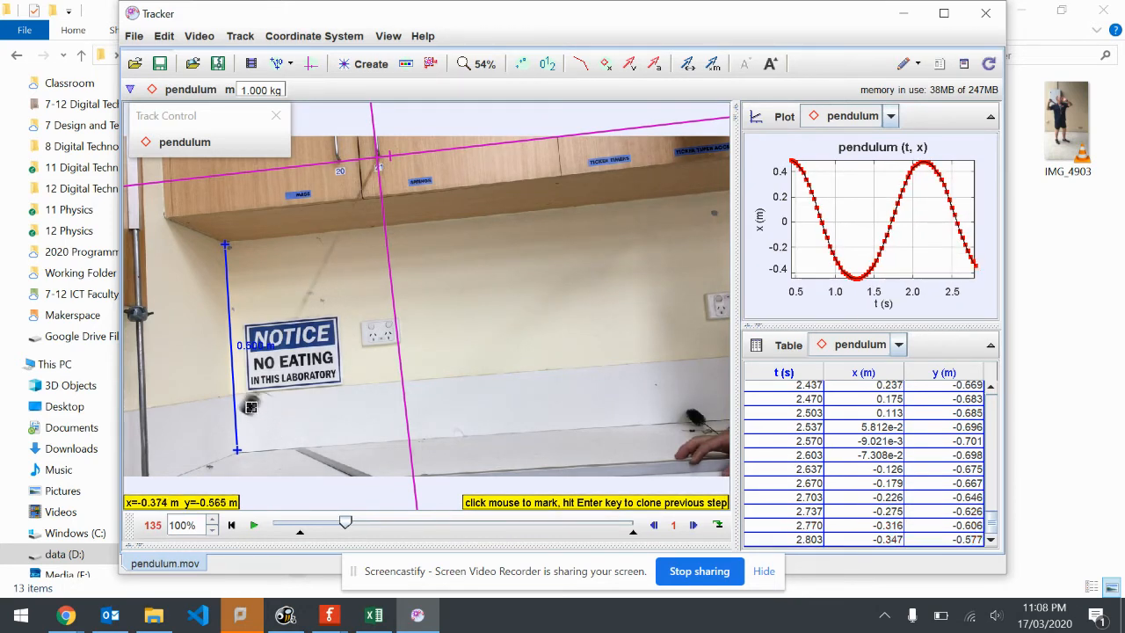
shift+click(250, 405)
shift+click(240, 398)
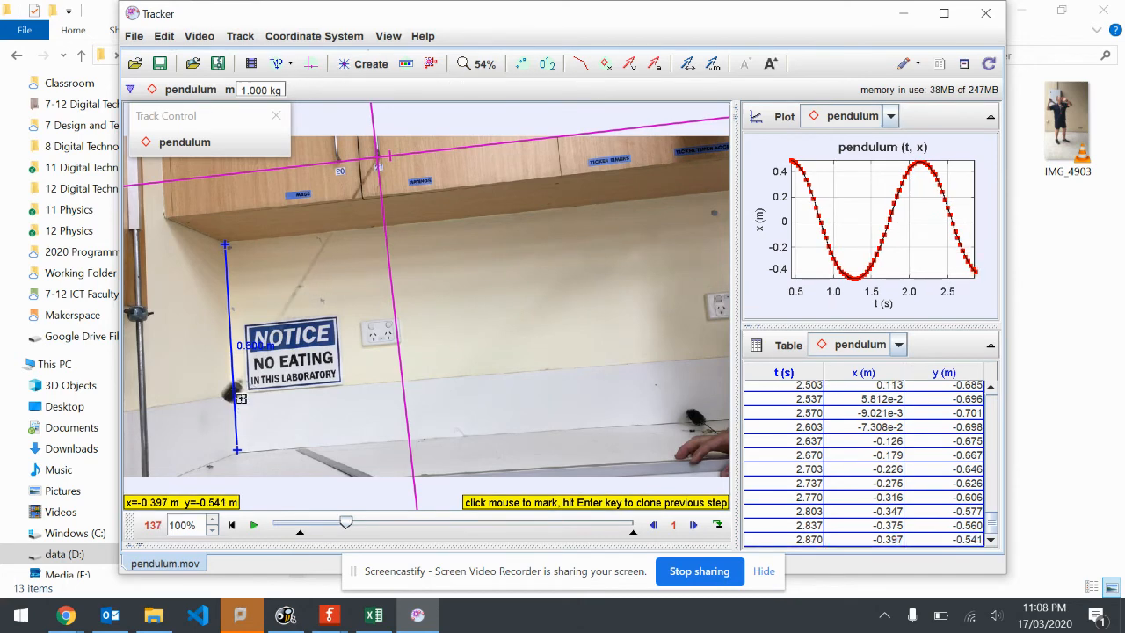
shift+click(233, 394)
shift+click(225, 388)
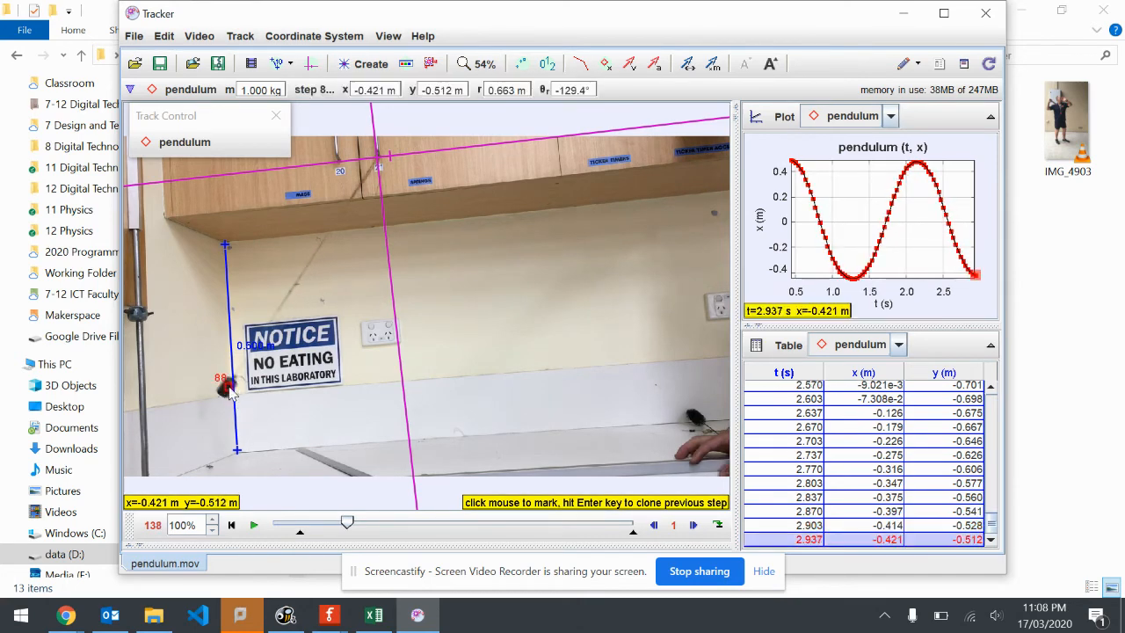
shift+click(223, 385)
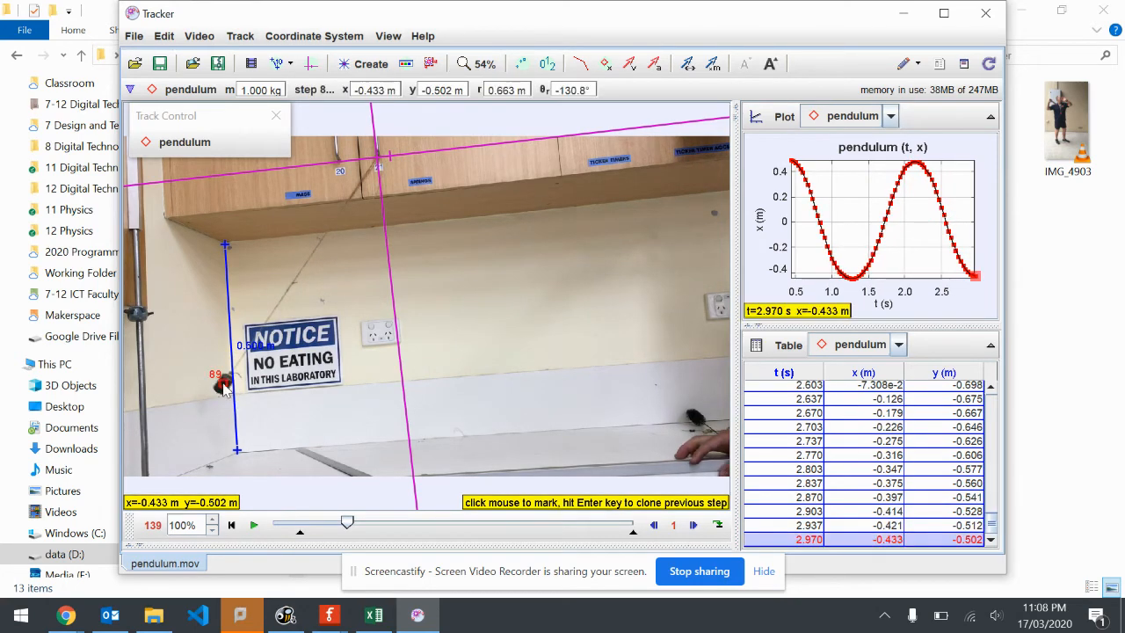
shift+click(221, 383)
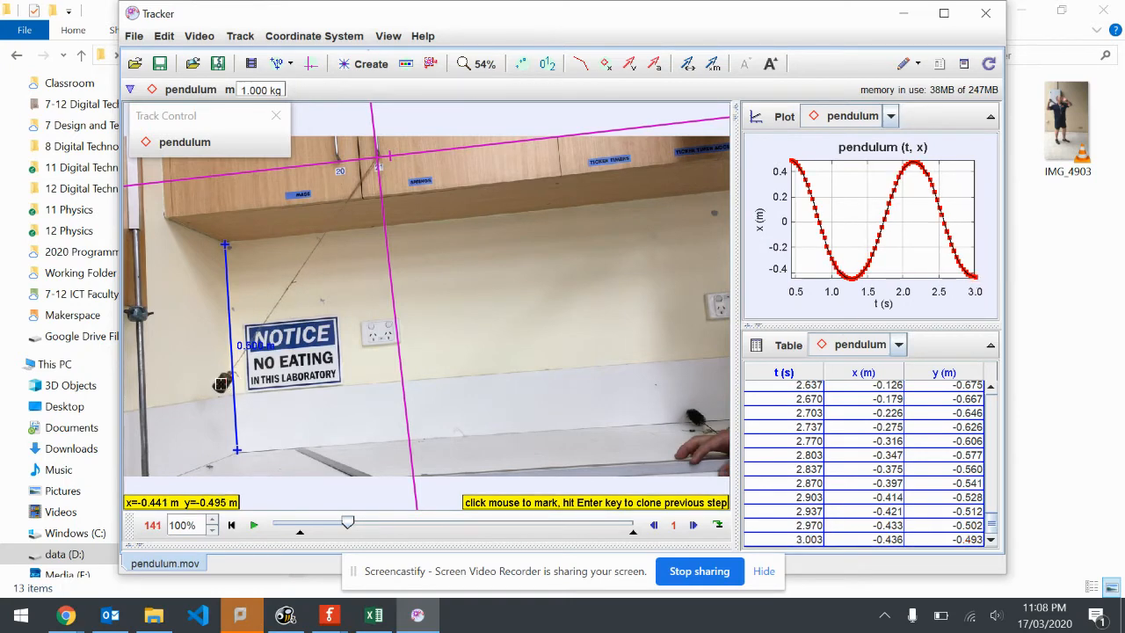
Mark the bob in frames 141 to 153 as it swings back from beside the NOTICE sign towards the vertical axis
shift+click(223, 386)
shift+click(226, 388)
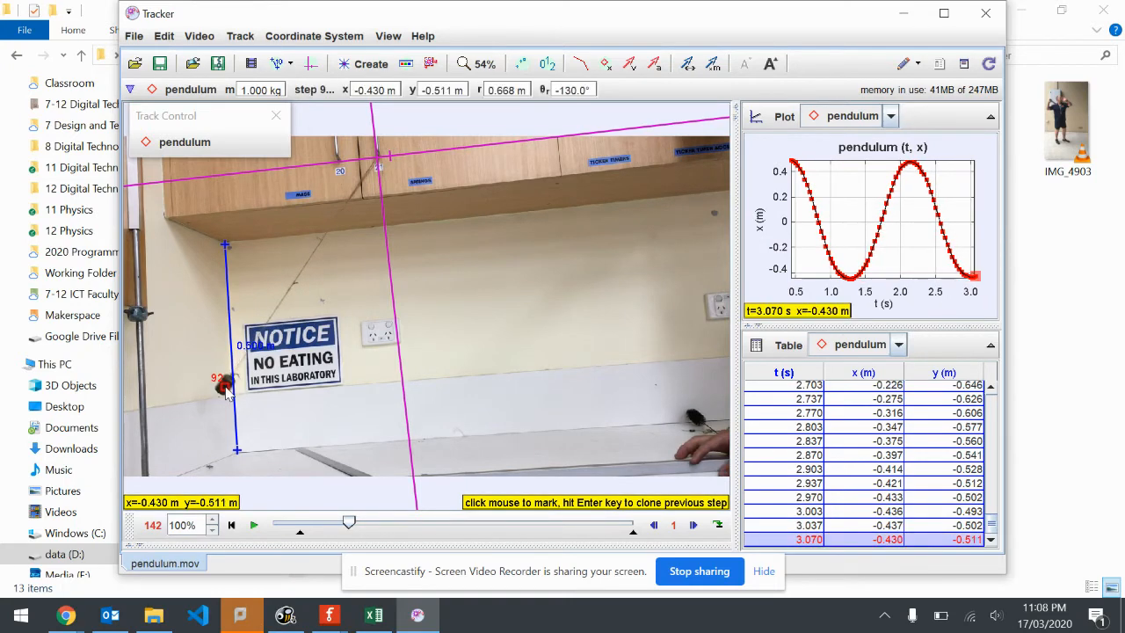
shift+click(228, 388)
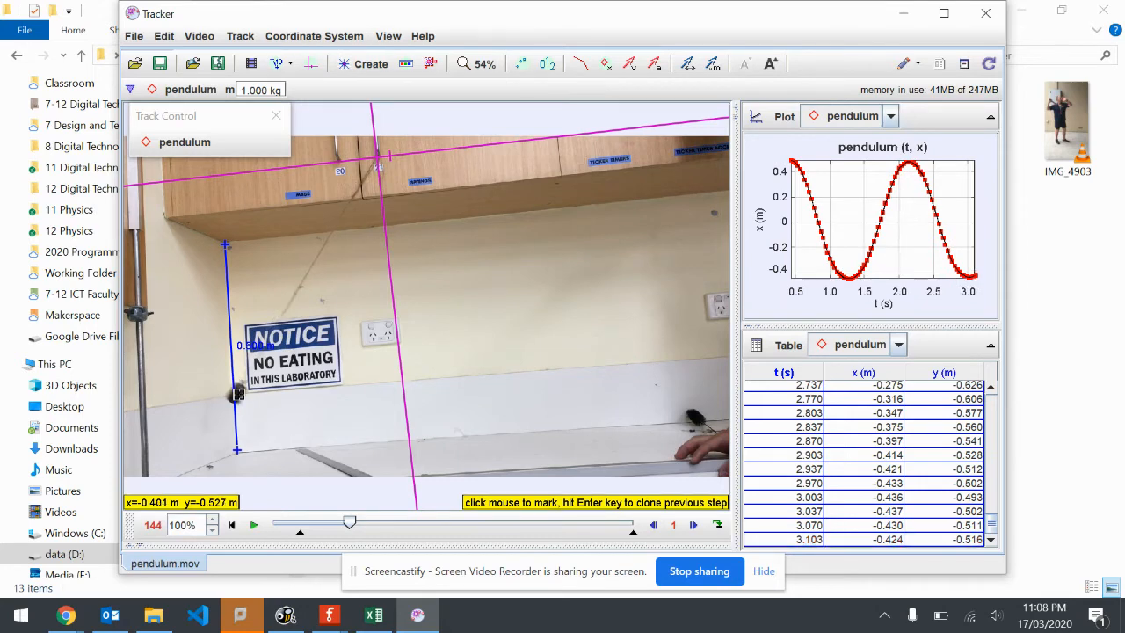
shift+click(235, 393)
shift+click(247, 402)
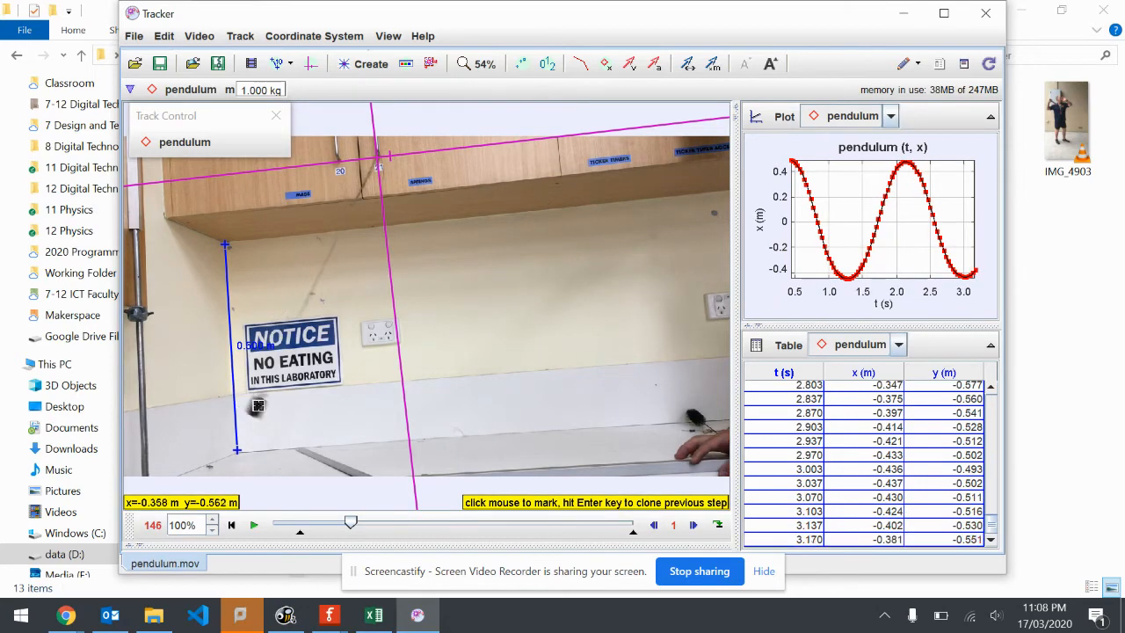
shift+click(255, 408)
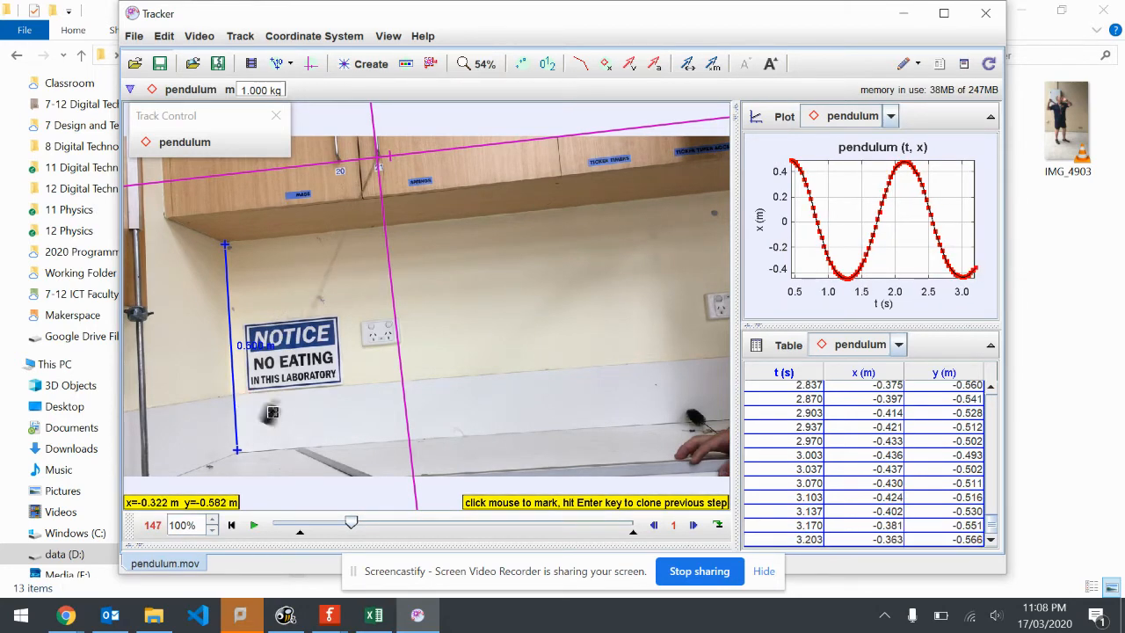
shift+click(271, 416)
shift+click(286, 422)
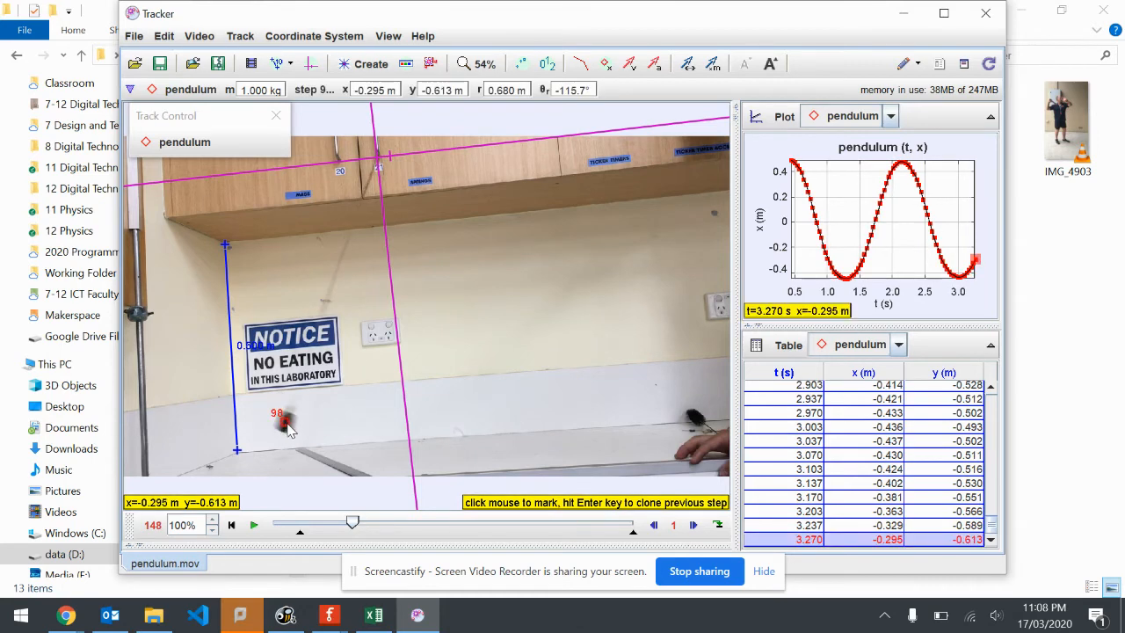
shift+click(303, 428)
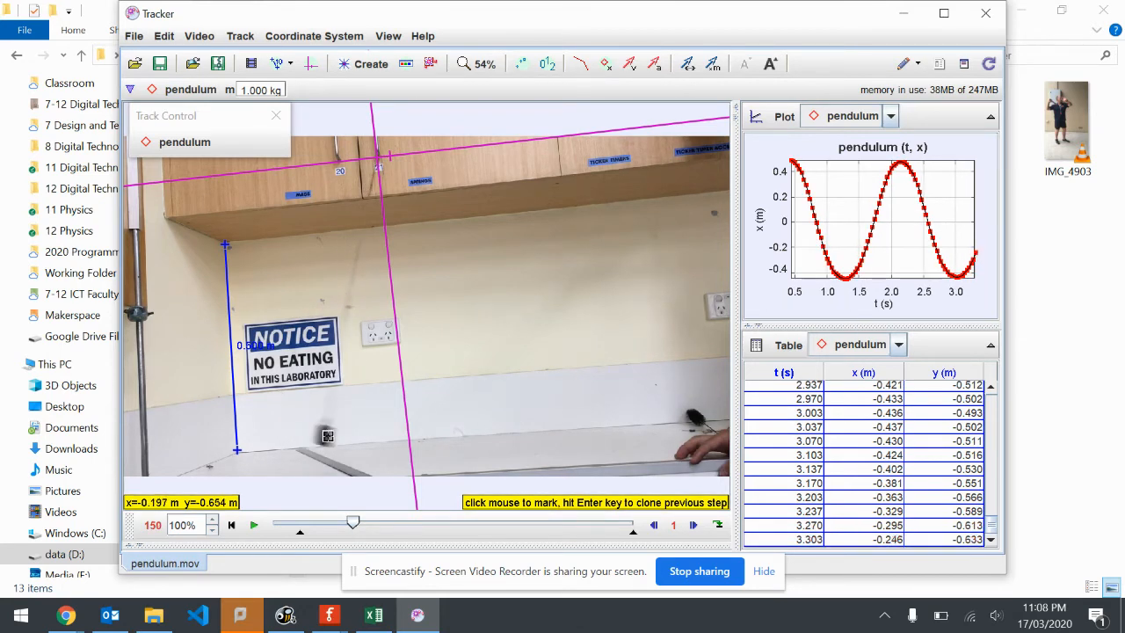
shift+click(328, 436)
shift+click(345, 439)
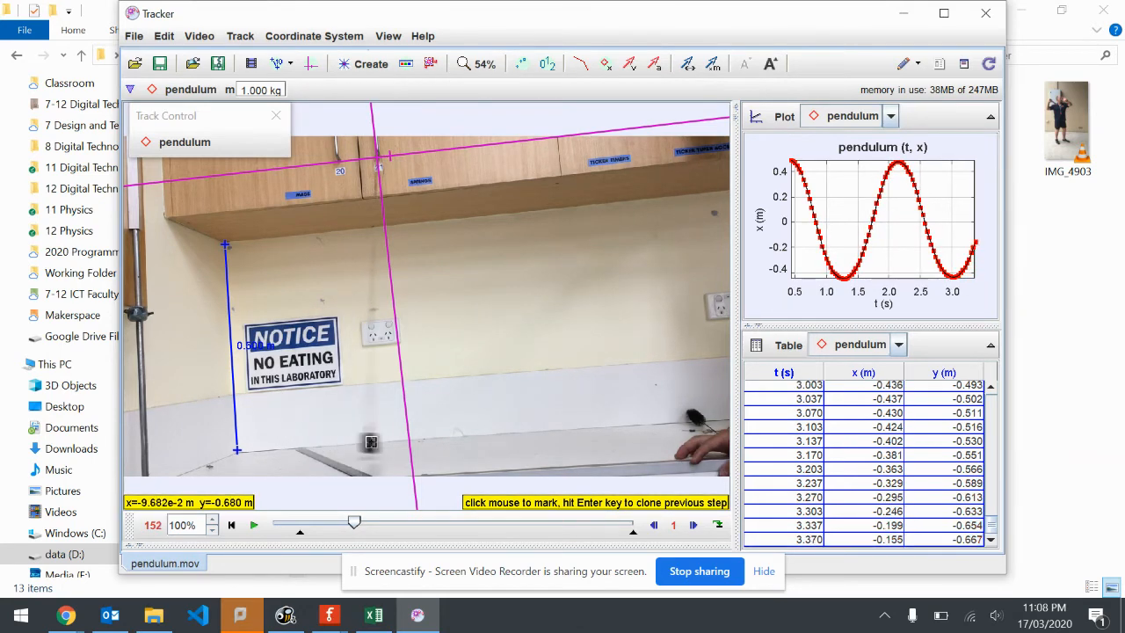
shift+click(371, 442)
shift+click(395, 444)
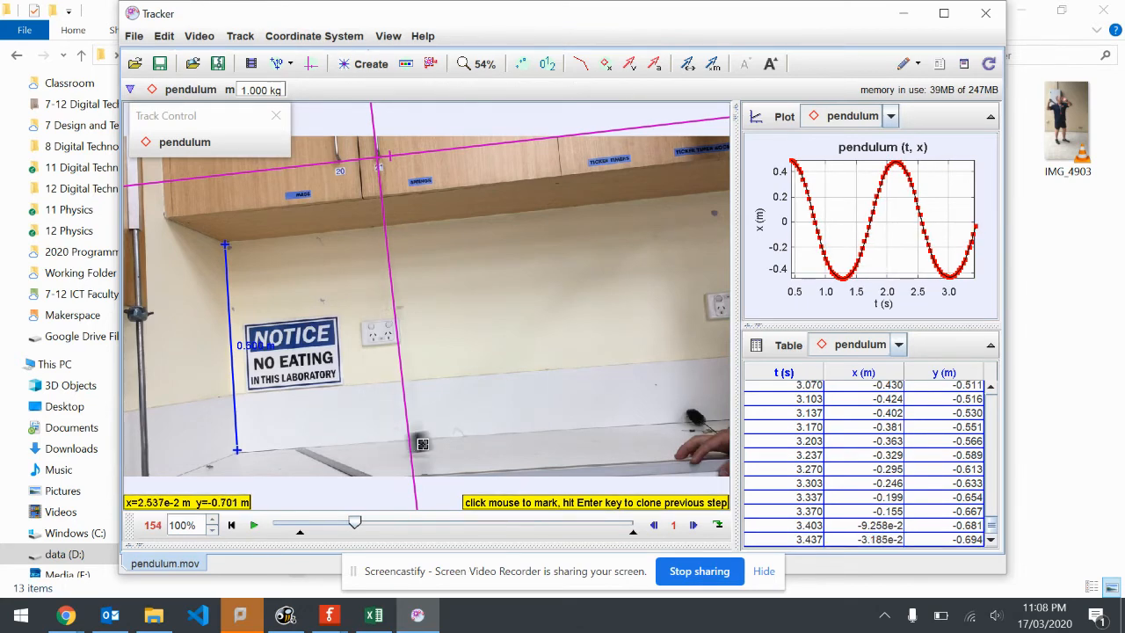
Mark the bob in frames 154 to 166, from the vertical axis up to its turning point on the releasing hand's side
shift+click(423, 443)
shift+click(445, 438)
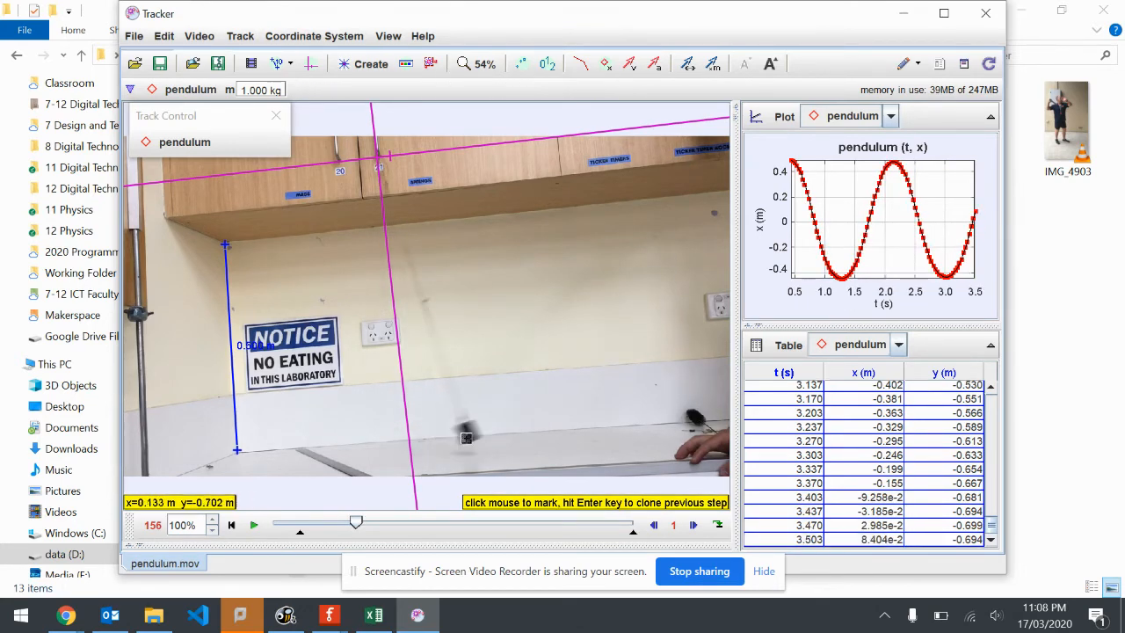
shift+click(470, 436)
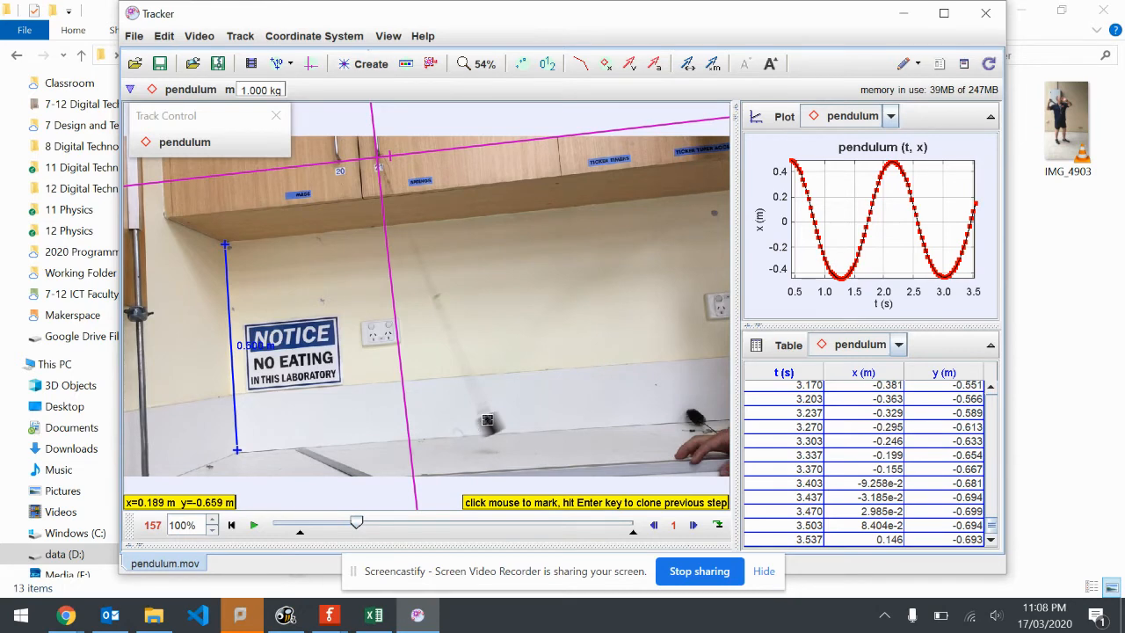
shift+click(491, 430)
shift+click(515, 418)
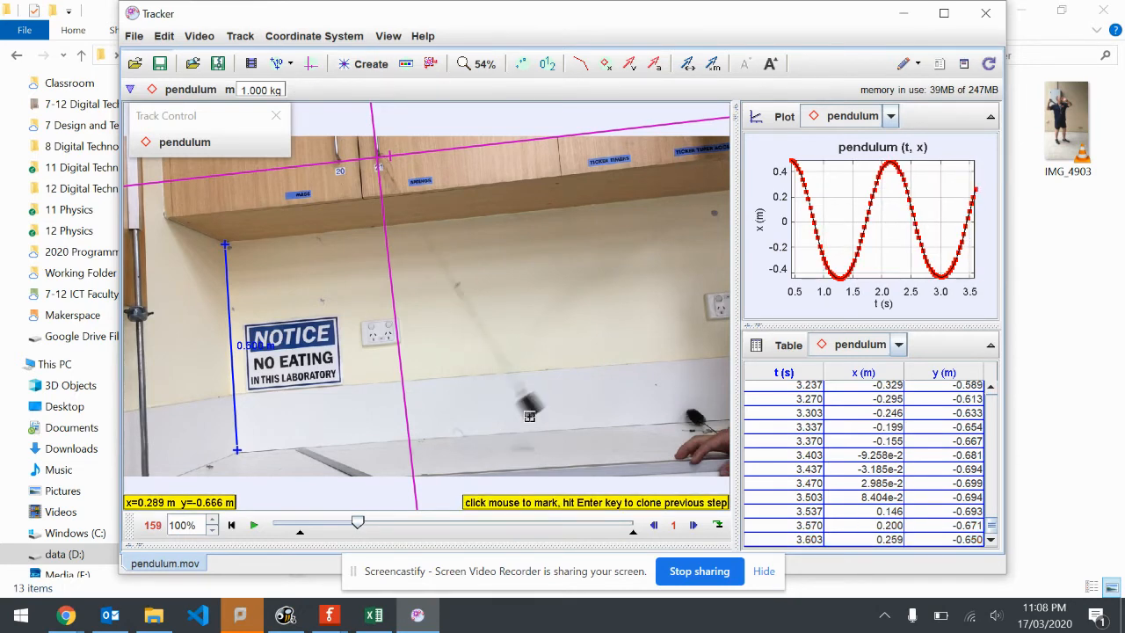
shift+click(531, 406)
shift+click(549, 392)
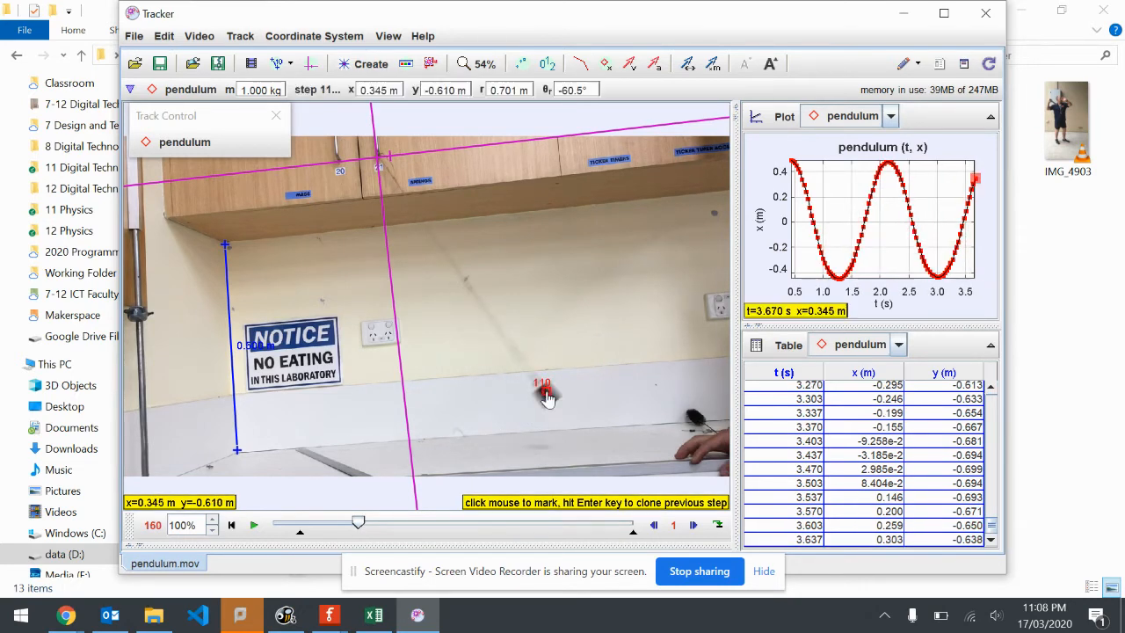
shift+click(561, 385)
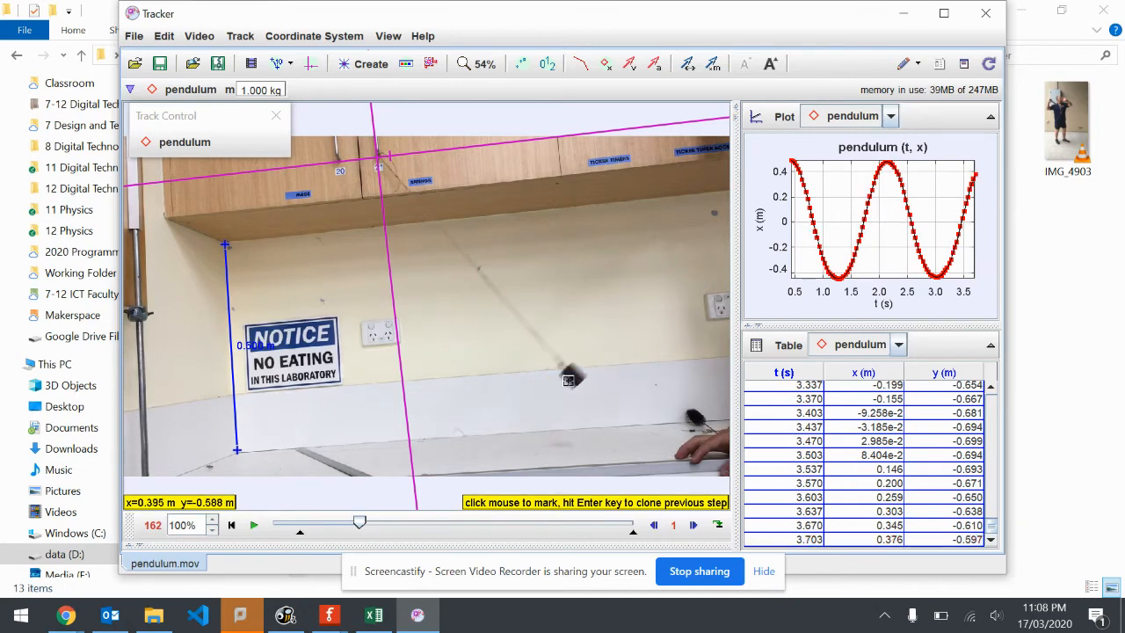
shift+click(570, 376)
shift+click(583, 364)
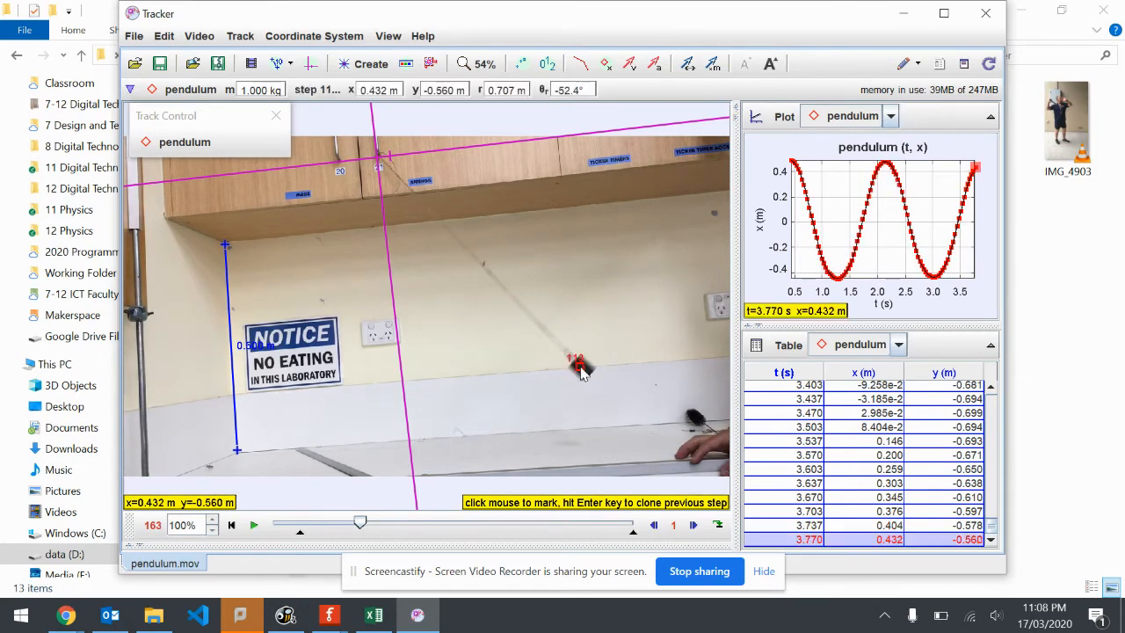
shift+click(592, 361)
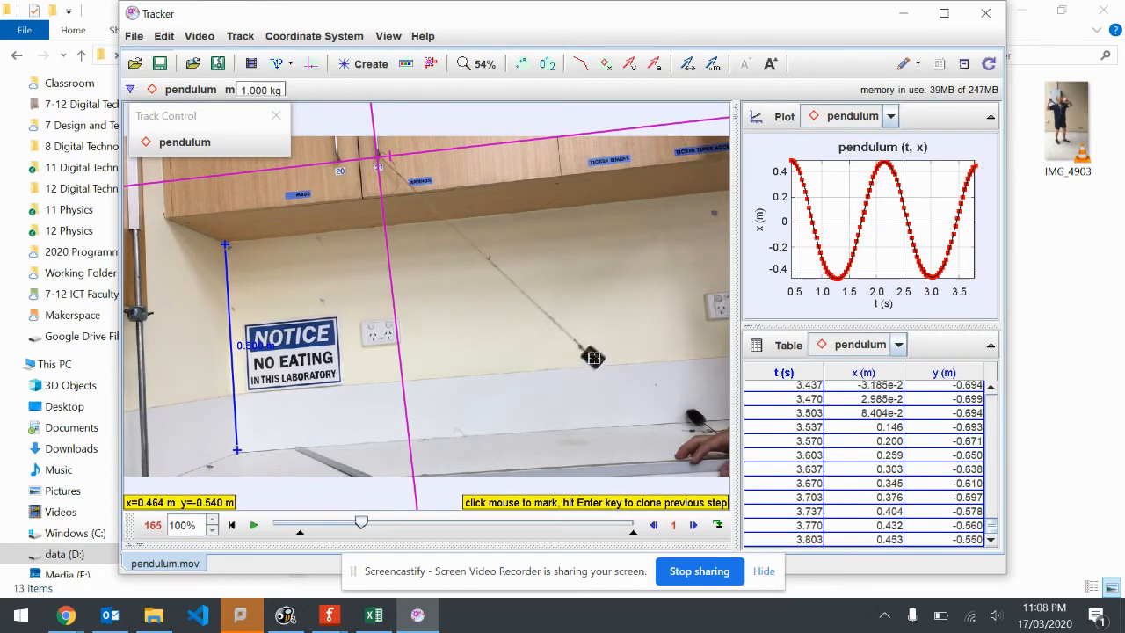
shift+click(594, 357)
shift+click(596, 354)
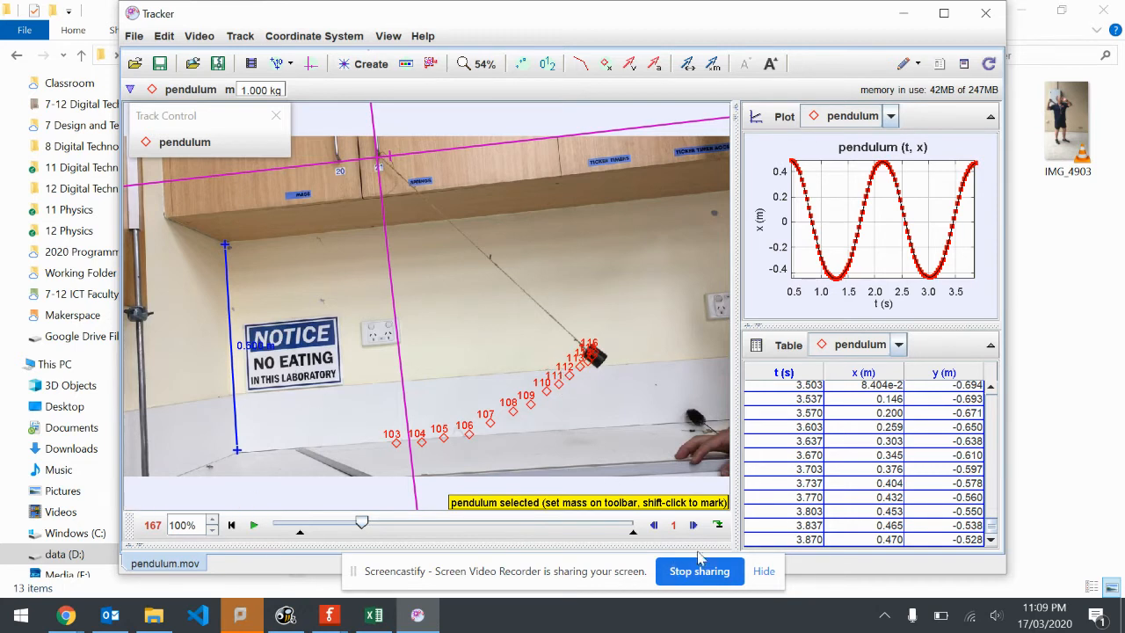
Set the frame step size to 5 and mark the bob in every fifth frame from 165 to 190, up to the NOTICE-side turning point
click(675, 526)
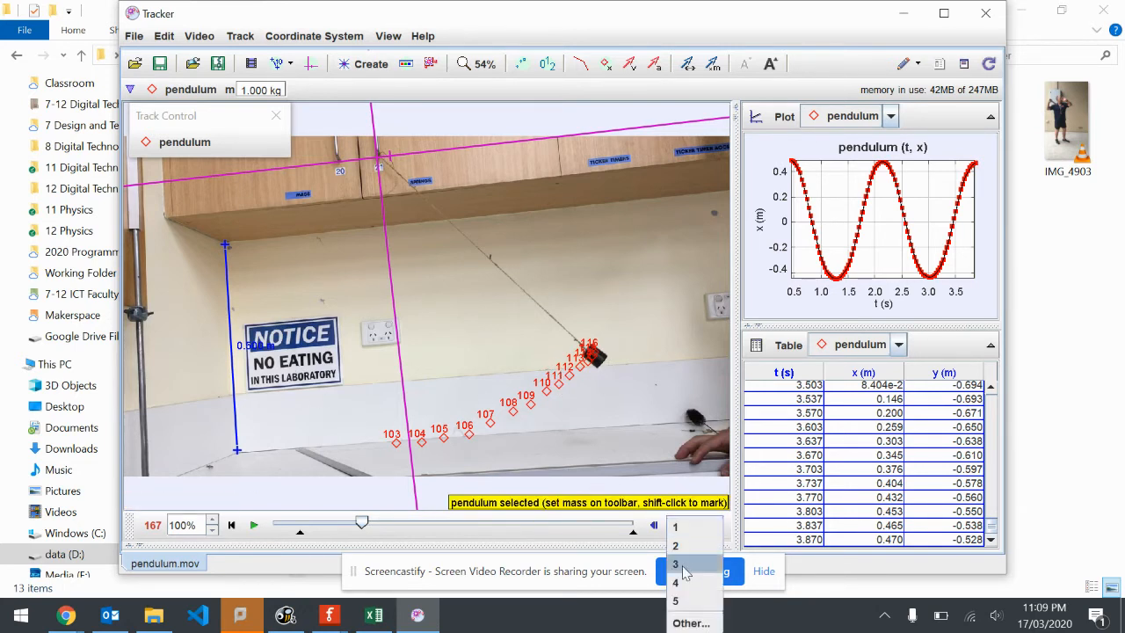
click(688, 604)
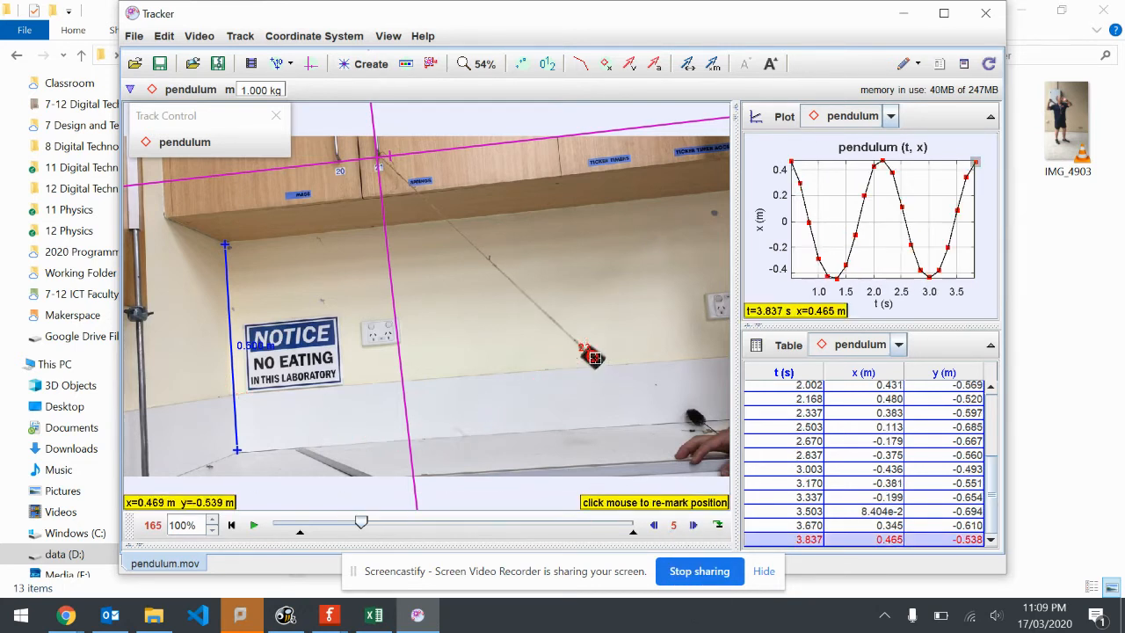
shift+click(597, 356)
shift+click(576, 372)
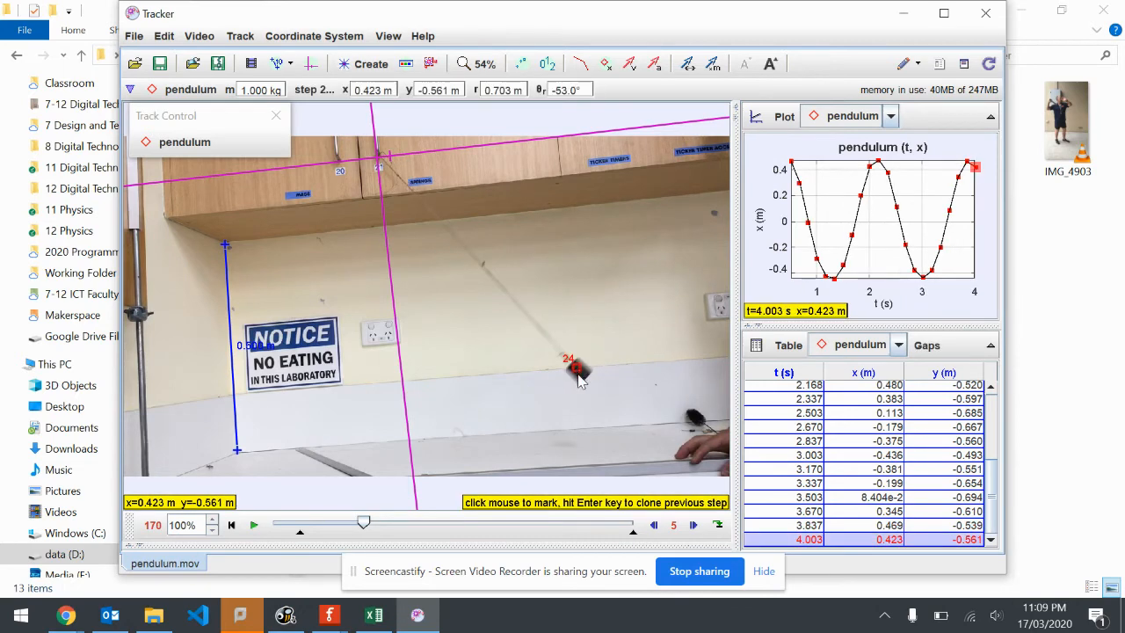
shift+click(498, 416)
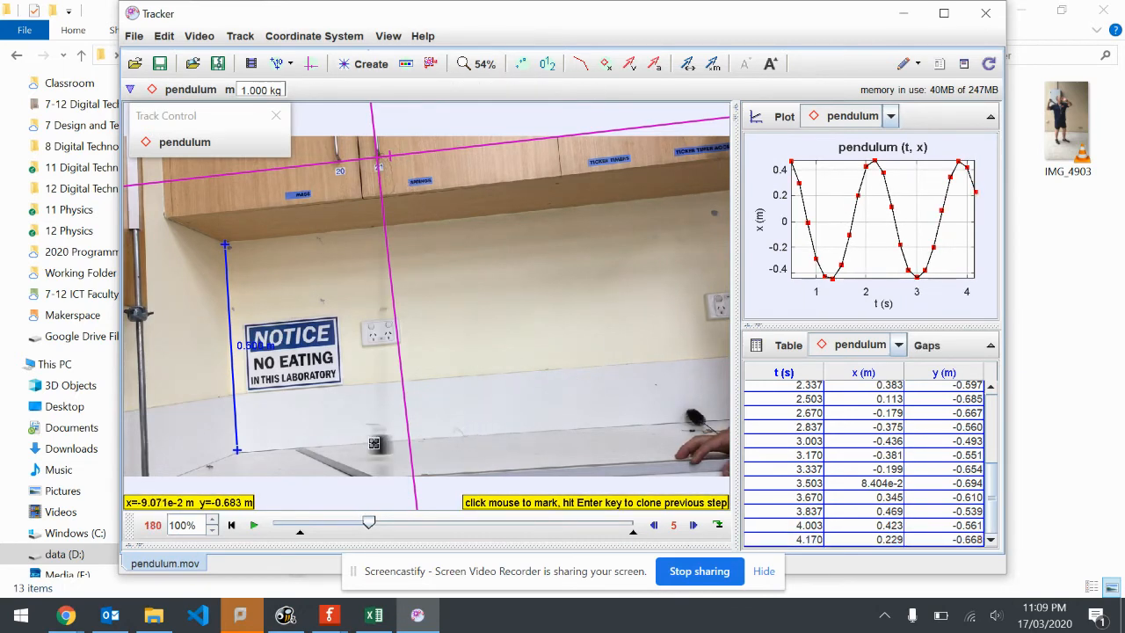
shift+click(355, 442)
click(280, 420)
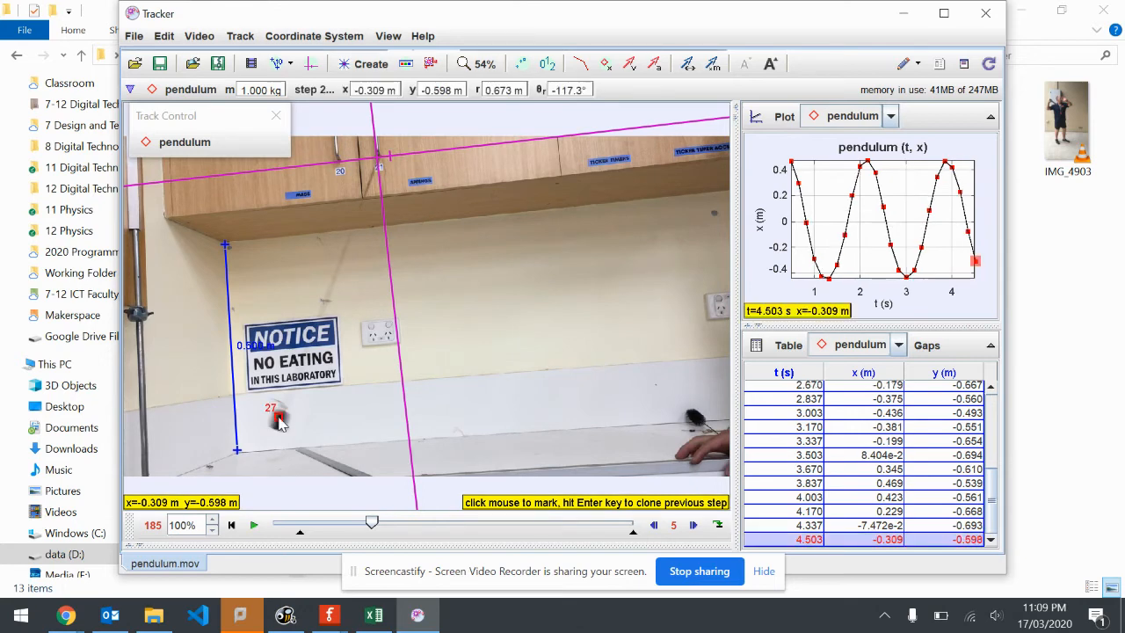
click(231, 390)
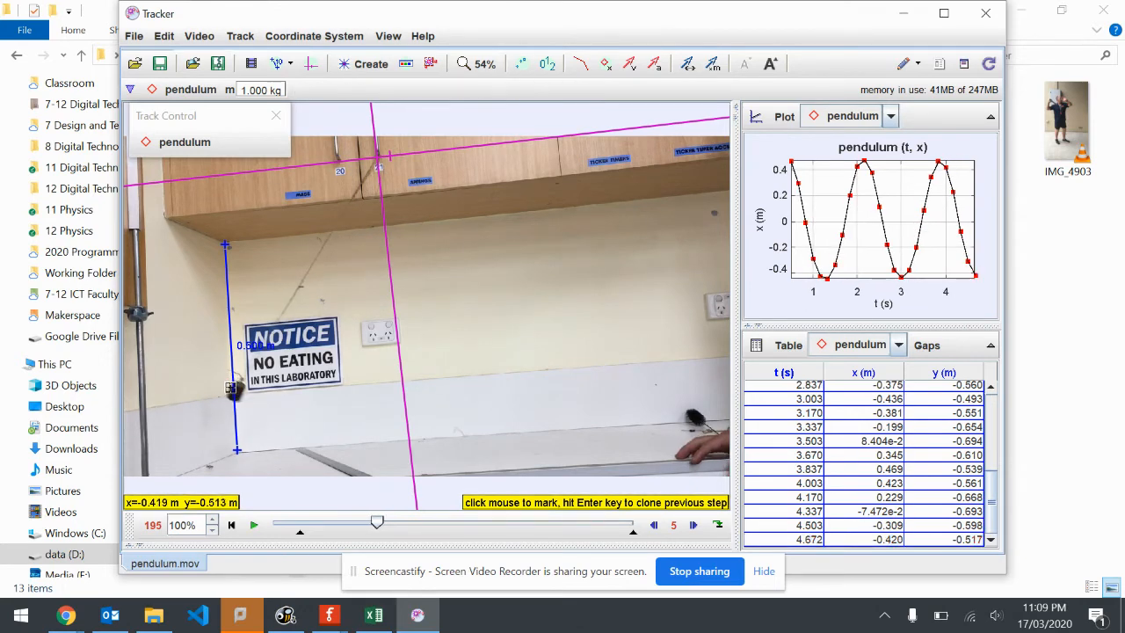
Mark the bob in every fifth frame from 195 to 220 as it swings back to the hand-side turning point
click(242, 394)
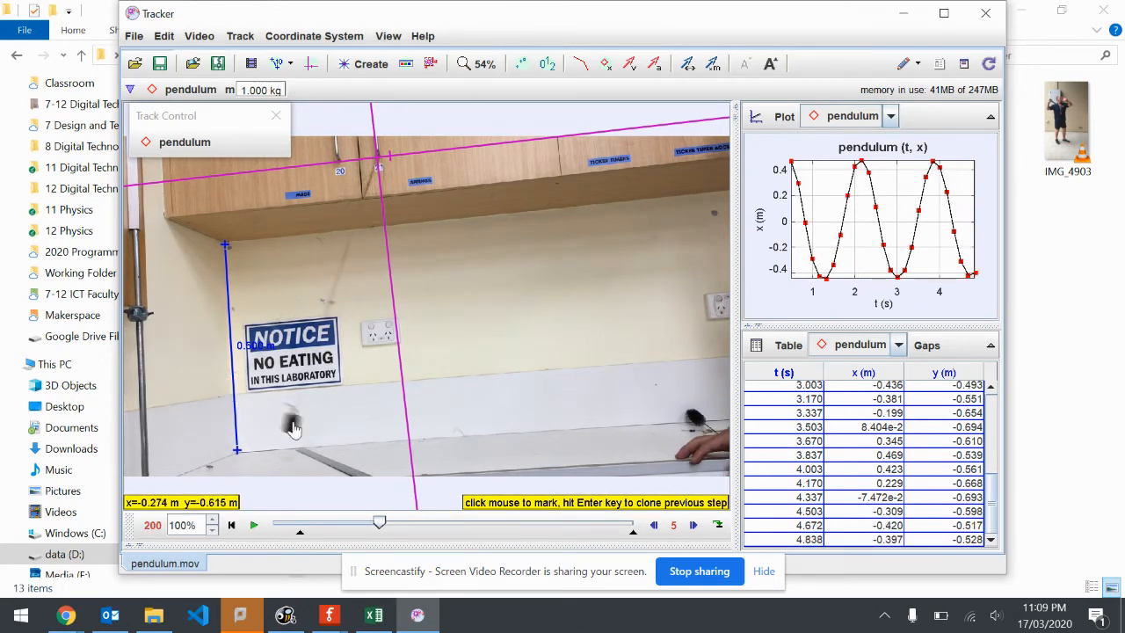
click(293, 426)
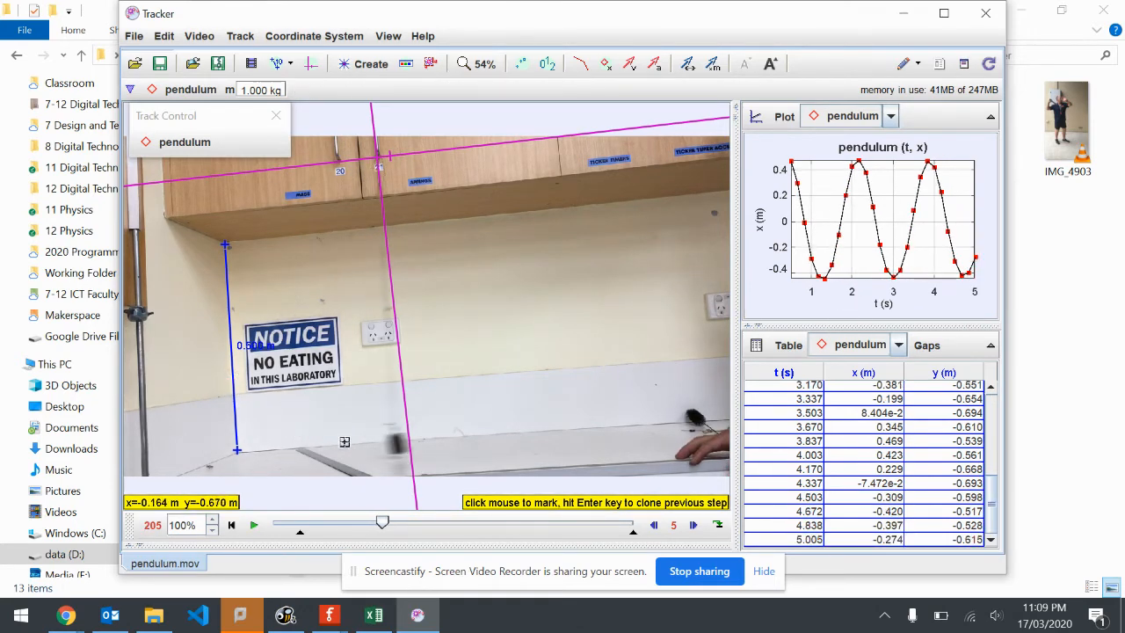
click(398, 456)
click(509, 417)
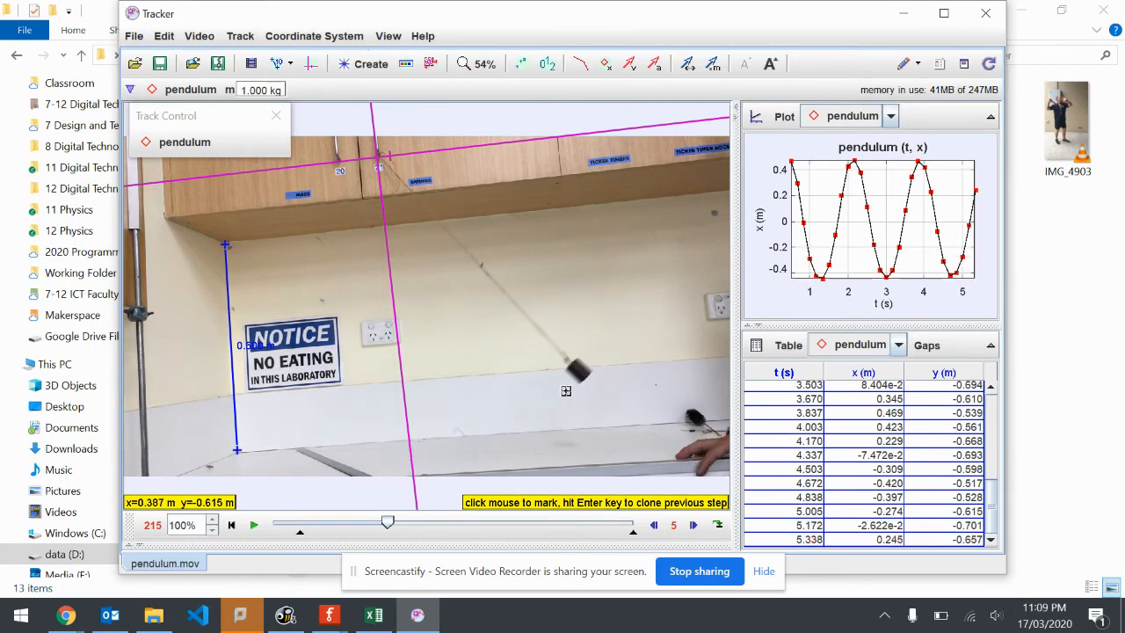
click(594, 361)
click(604, 354)
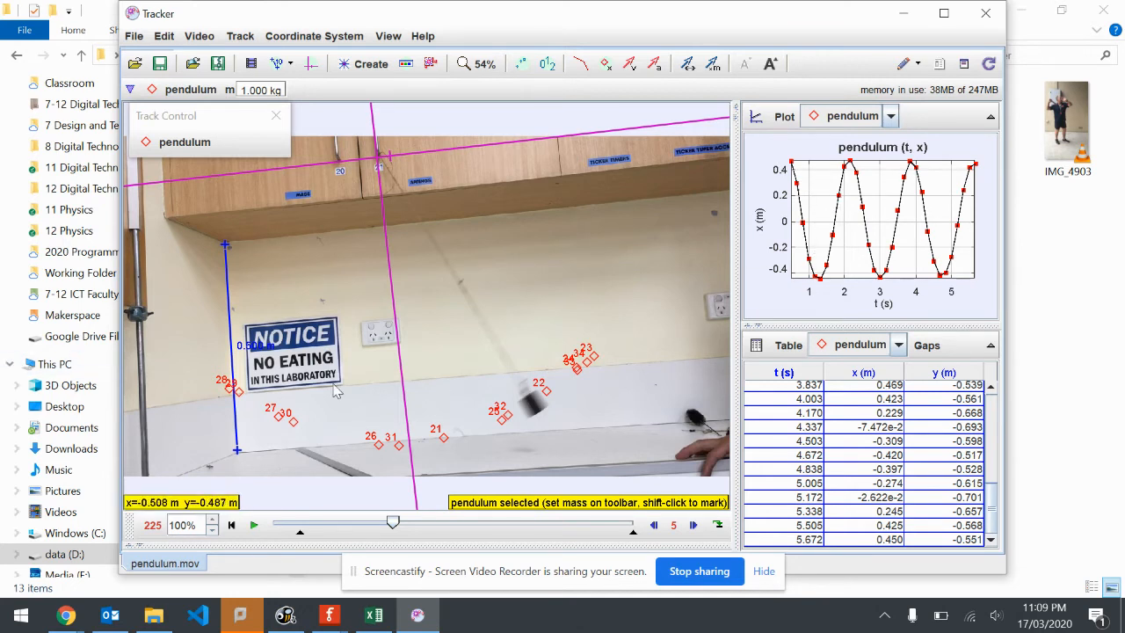
Plot the pendulum's velocity magnitude against time and set the frame step size to 1
click(761, 227)
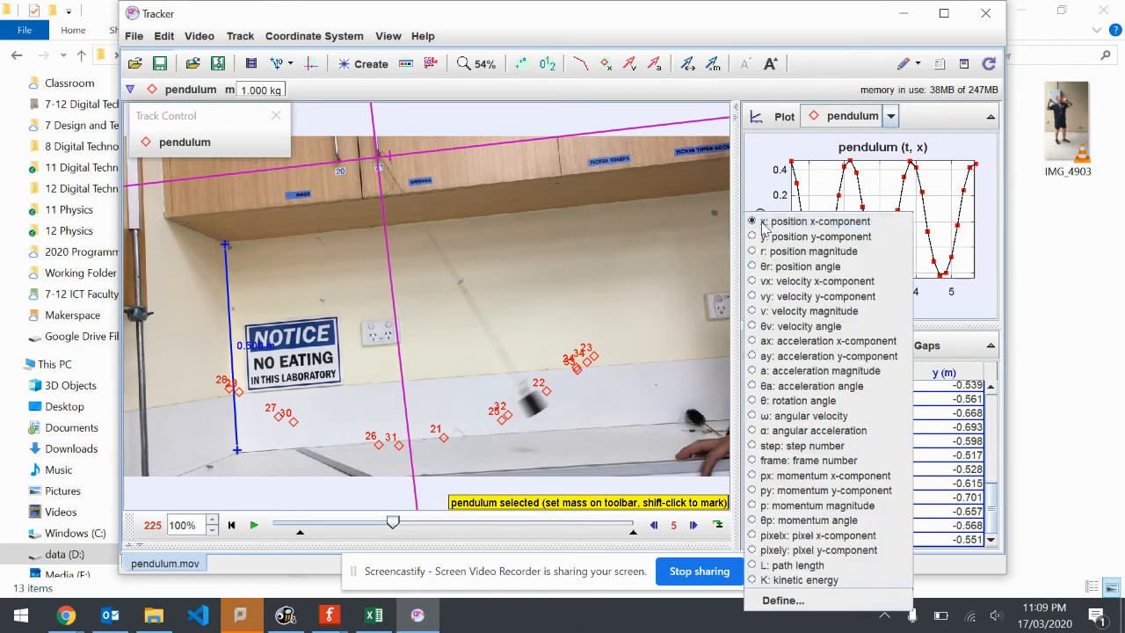
click(806, 311)
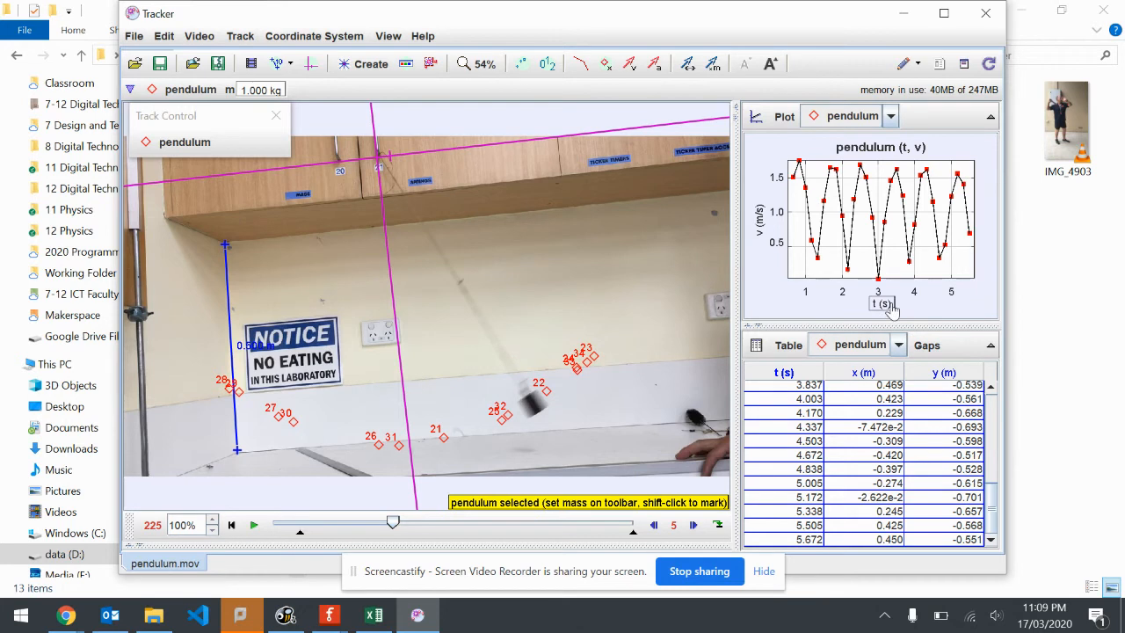
click(676, 526)
click(682, 528)
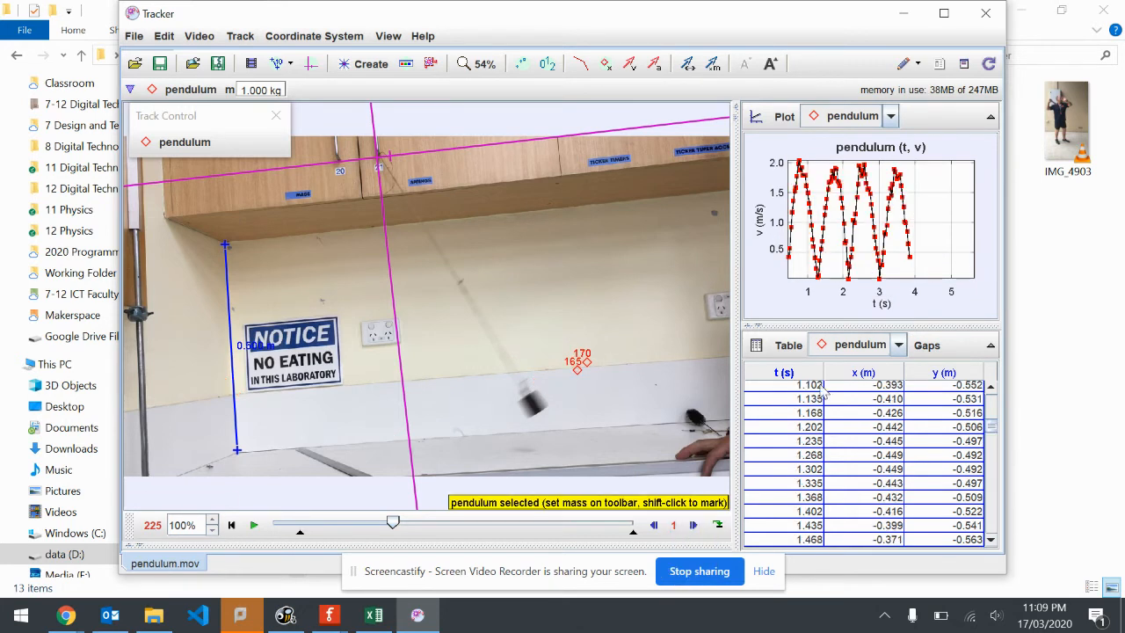
Maximize the velocity plot and move the Track Control palette clear of the plot area
click(967, 294)
click(991, 117)
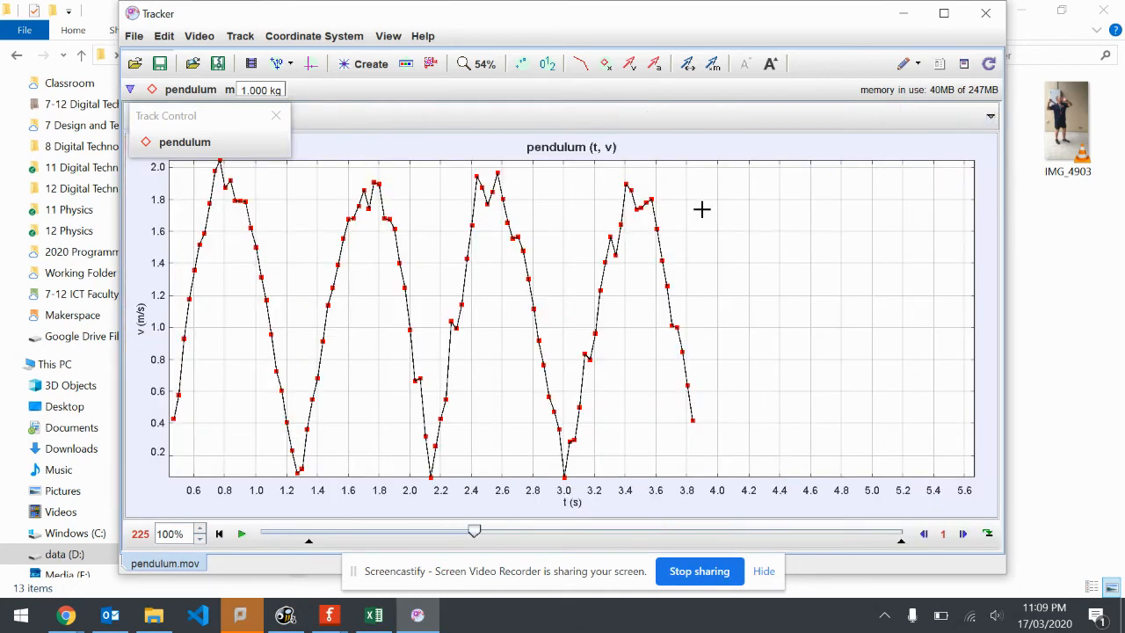
drag(214, 116, 263, 68)
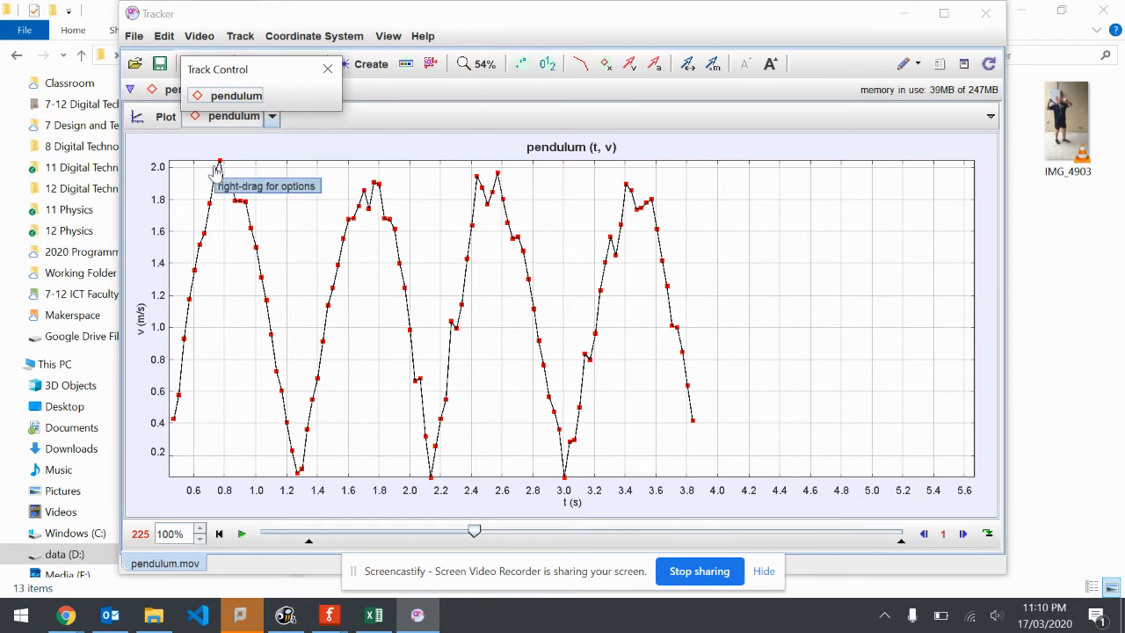
click(223, 480)
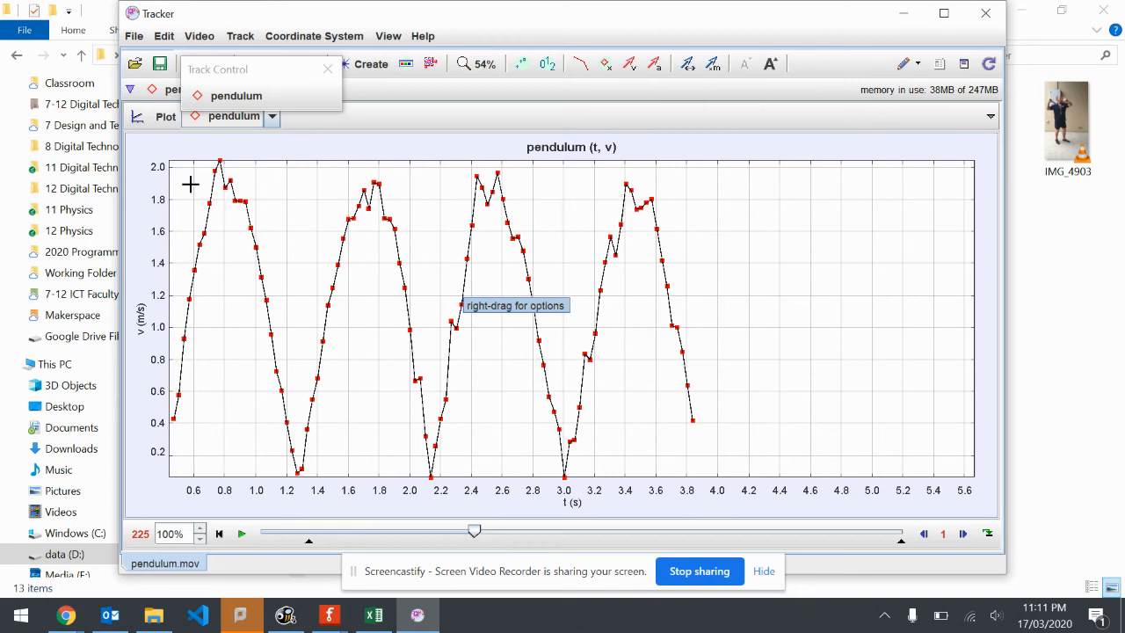
Plot the position angle against time and compare the maximized graph with the video's axes
click(140, 326)
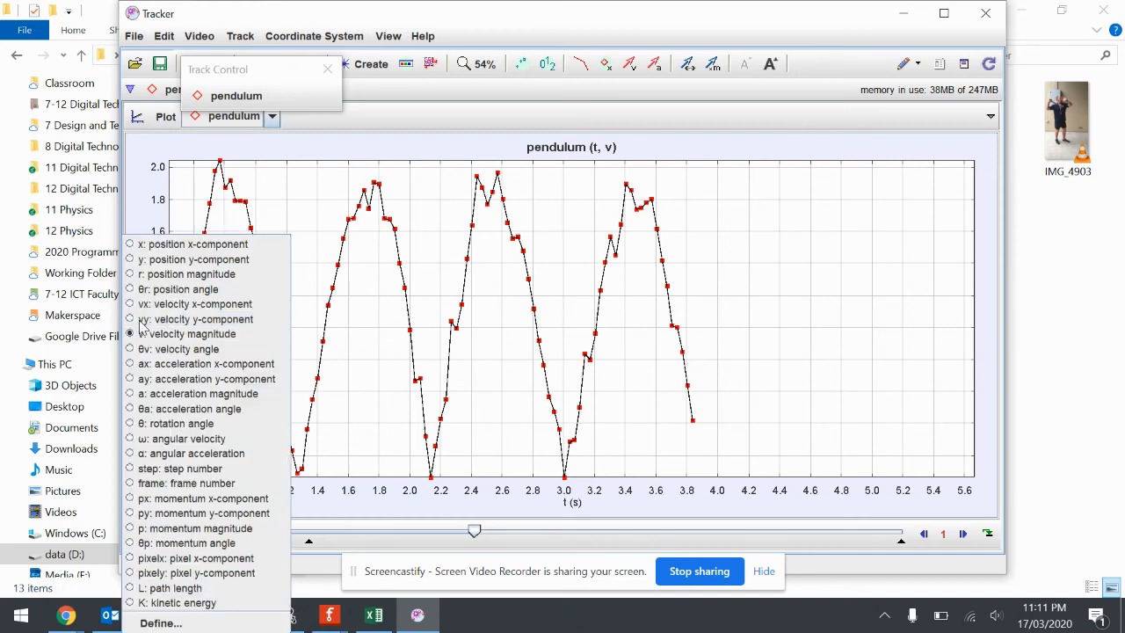
click(183, 290)
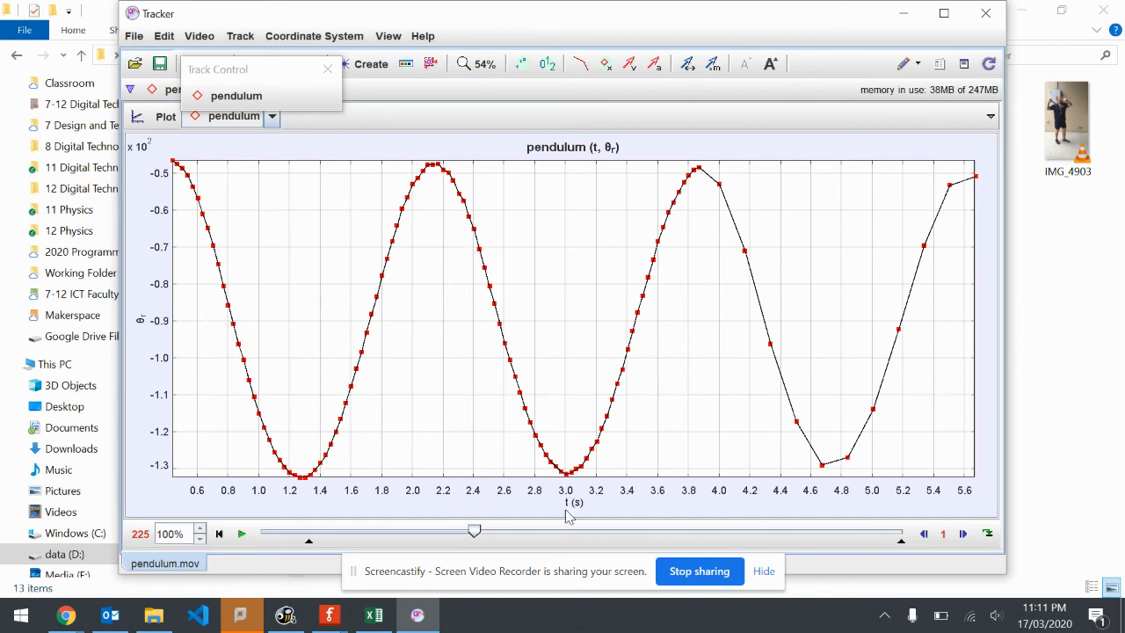
click(991, 116)
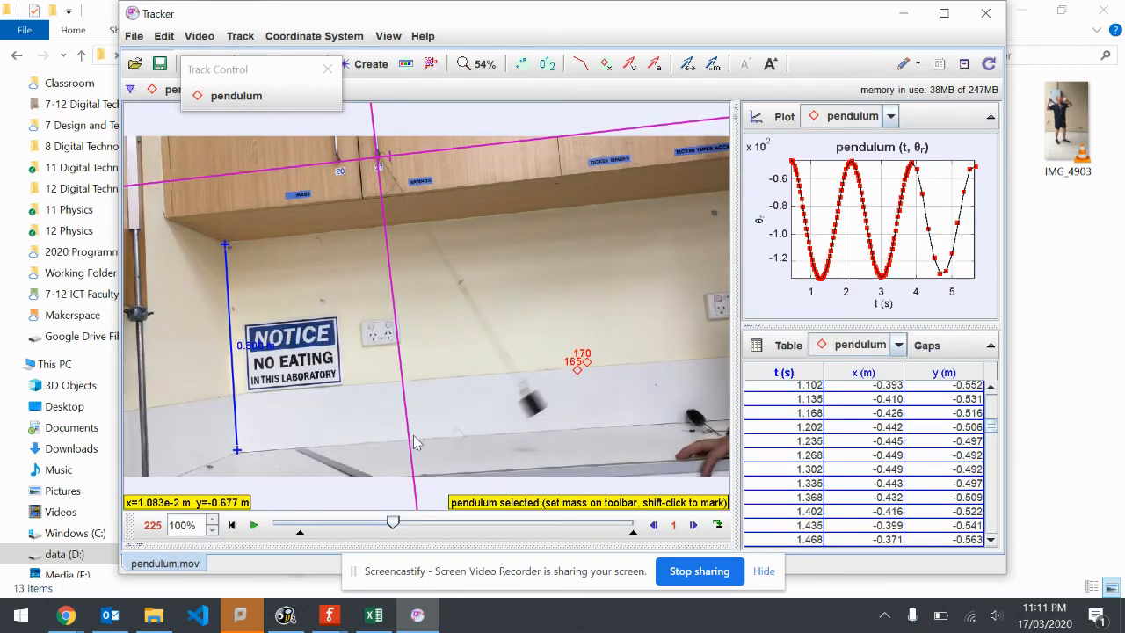
click(991, 116)
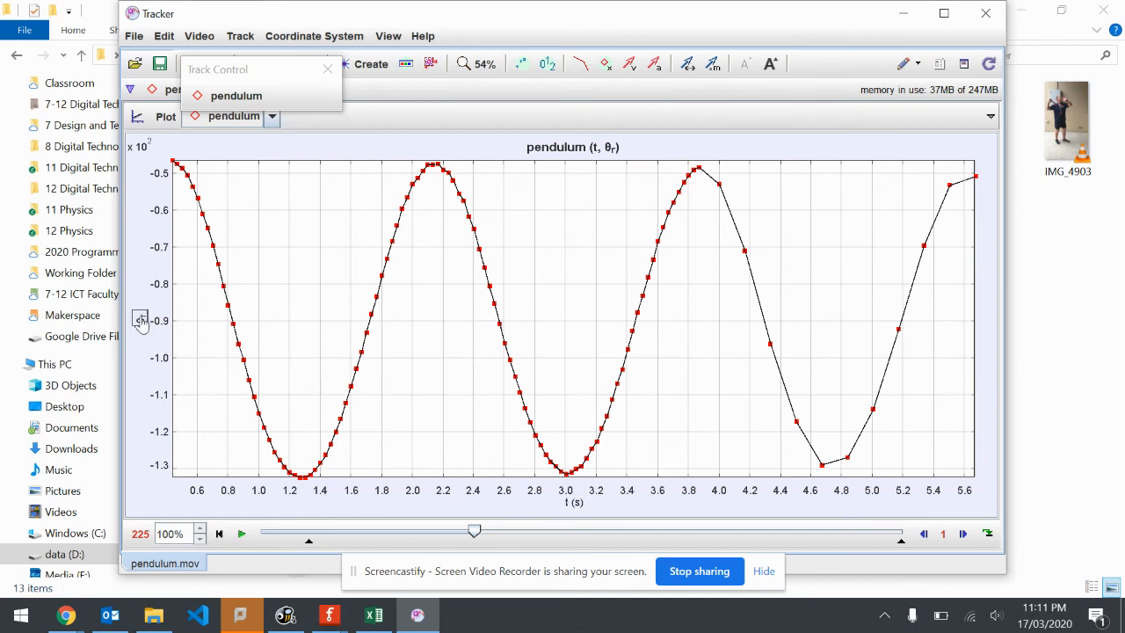
Plot velocity magnitude on the vertical axis against position angle on the horizontal axis
click(572, 503)
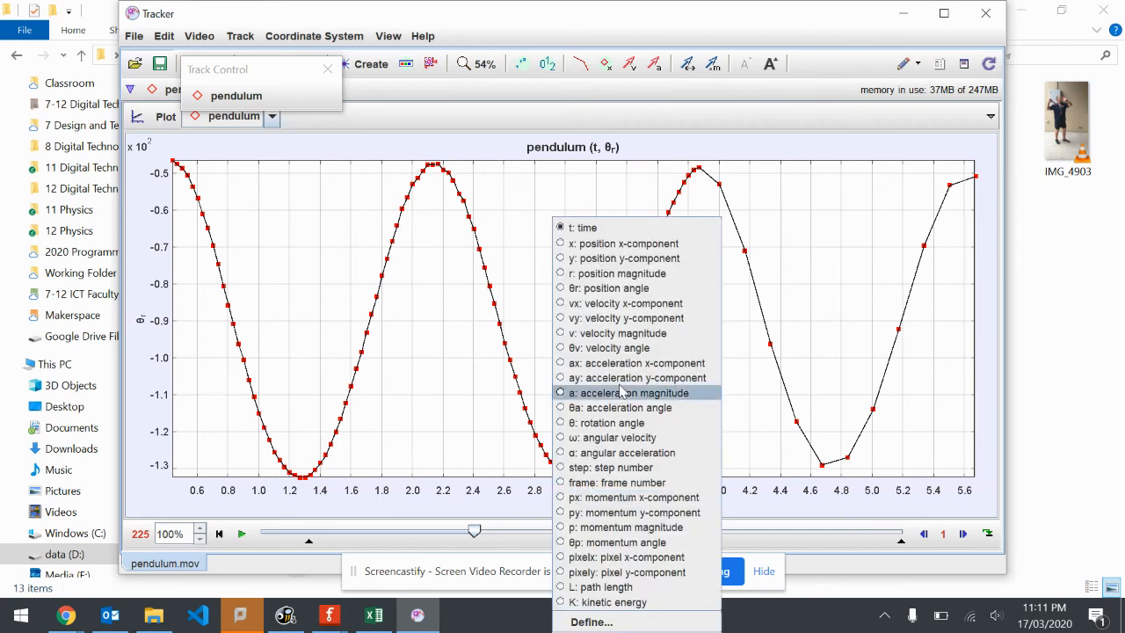
click(631, 334)
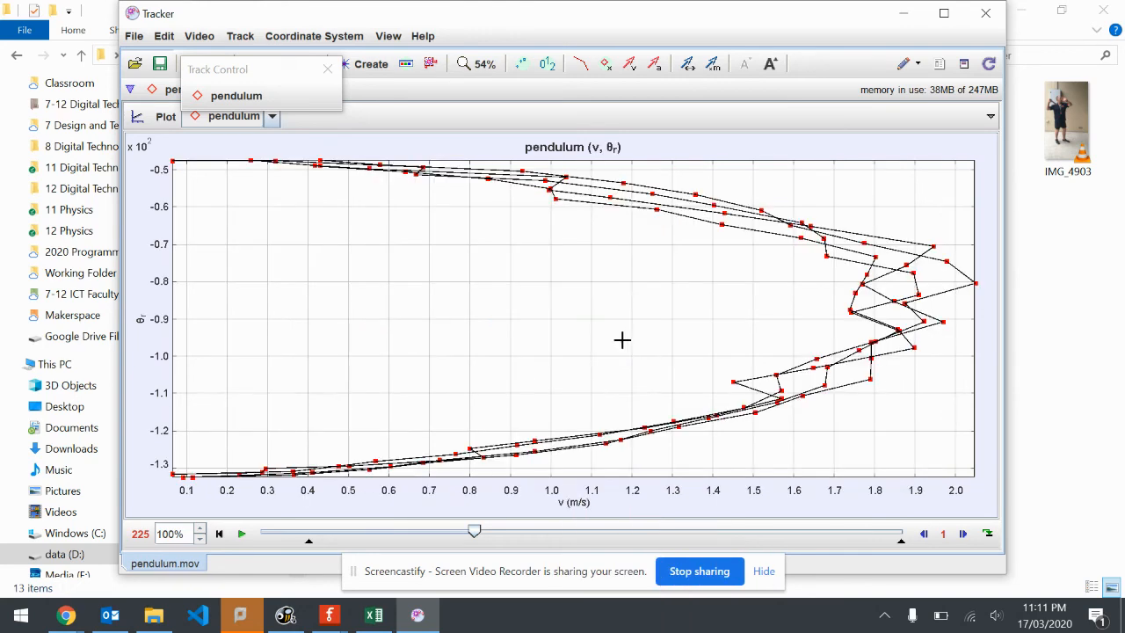
click(572, 503)
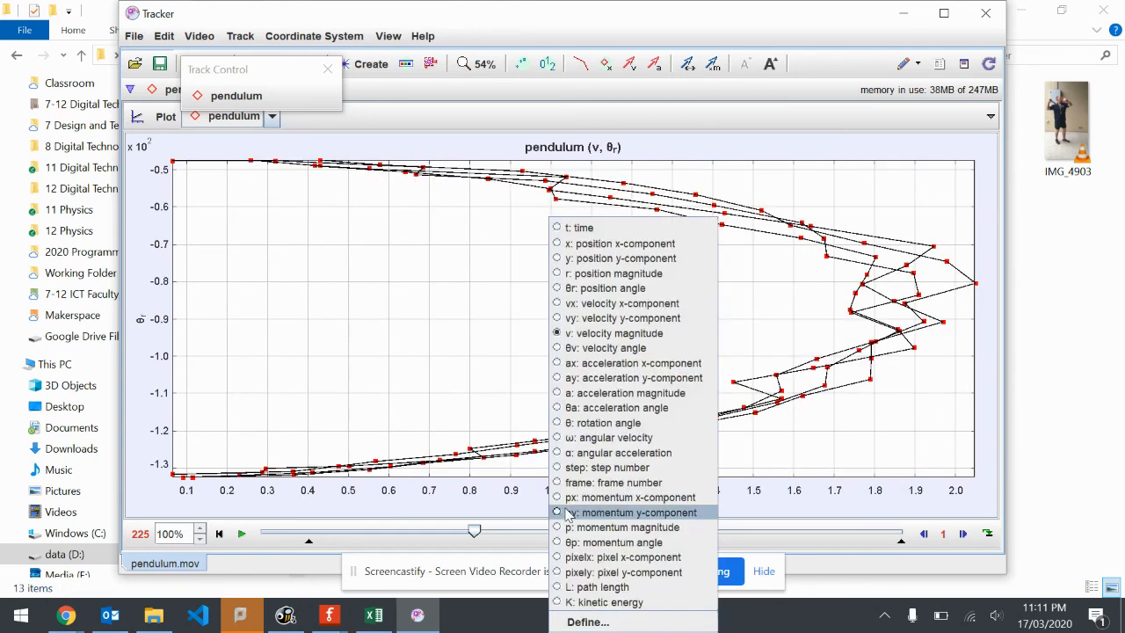
click(631, 288)
click(142, 320)
click(187, 337)
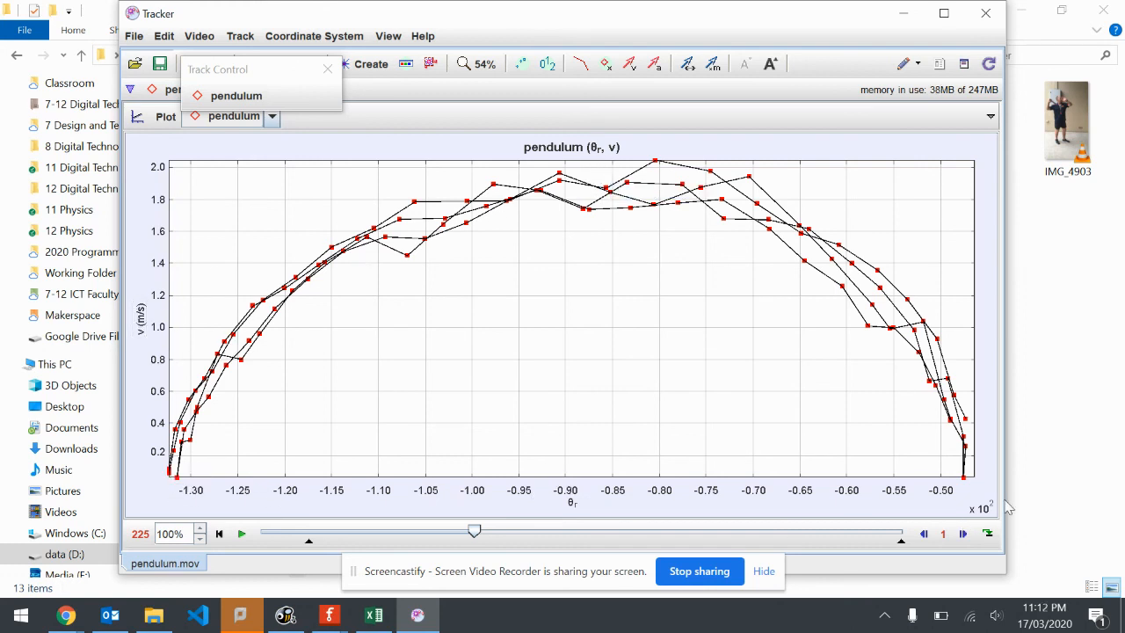
Restore the plot to its normal size and review which data columns the pendulum table can display
mouse_move(965, 486)
click(990, 116)
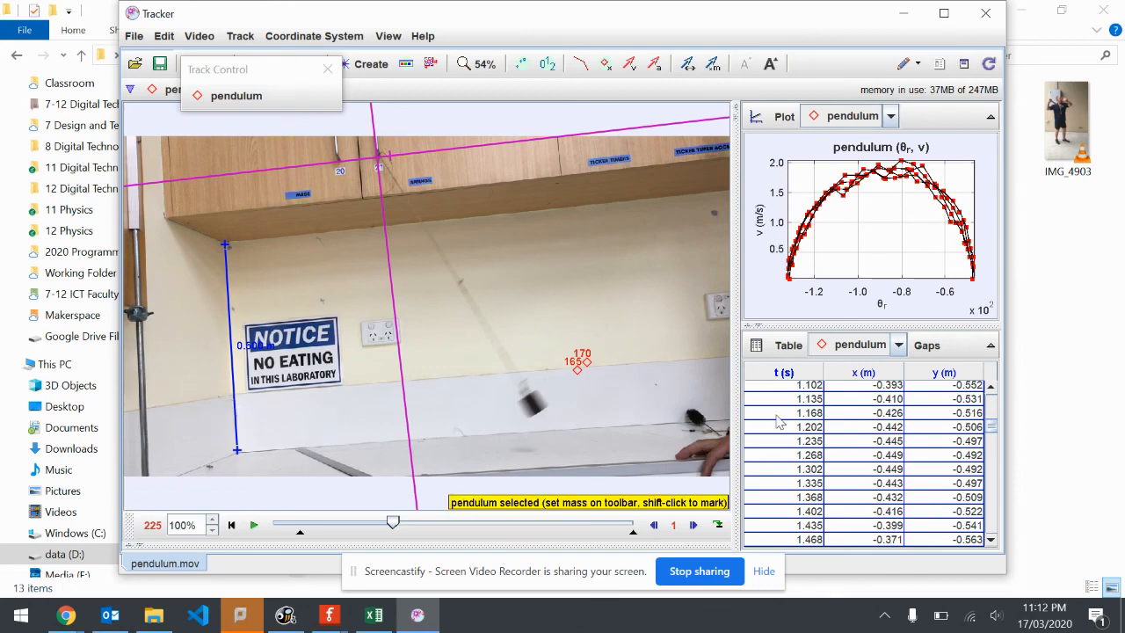
click(785, 349)
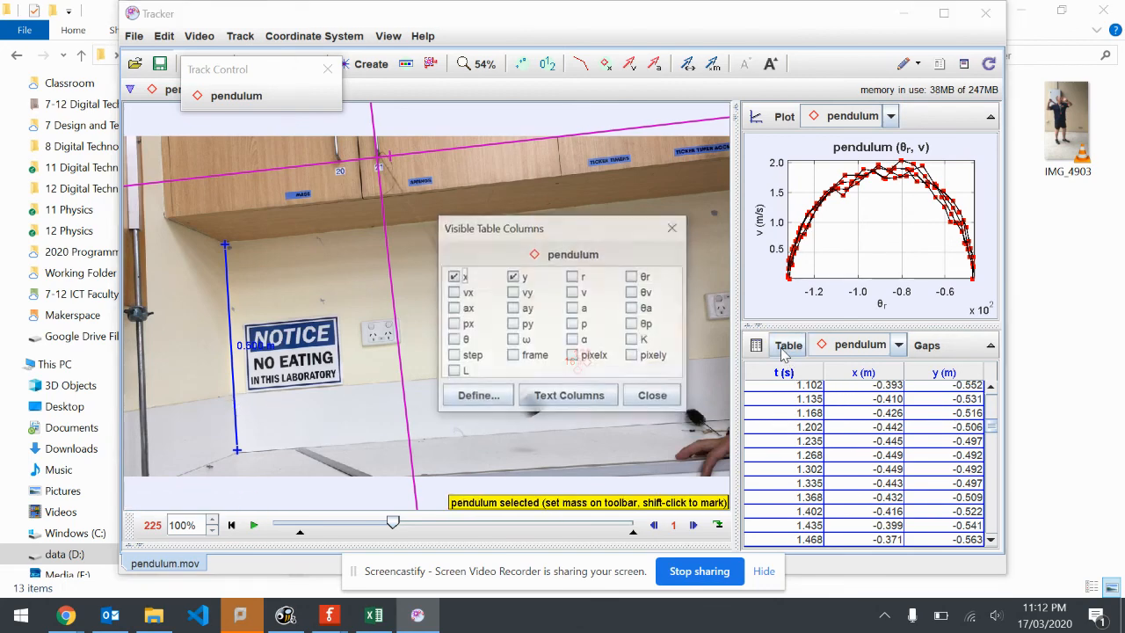
click(655, 401)
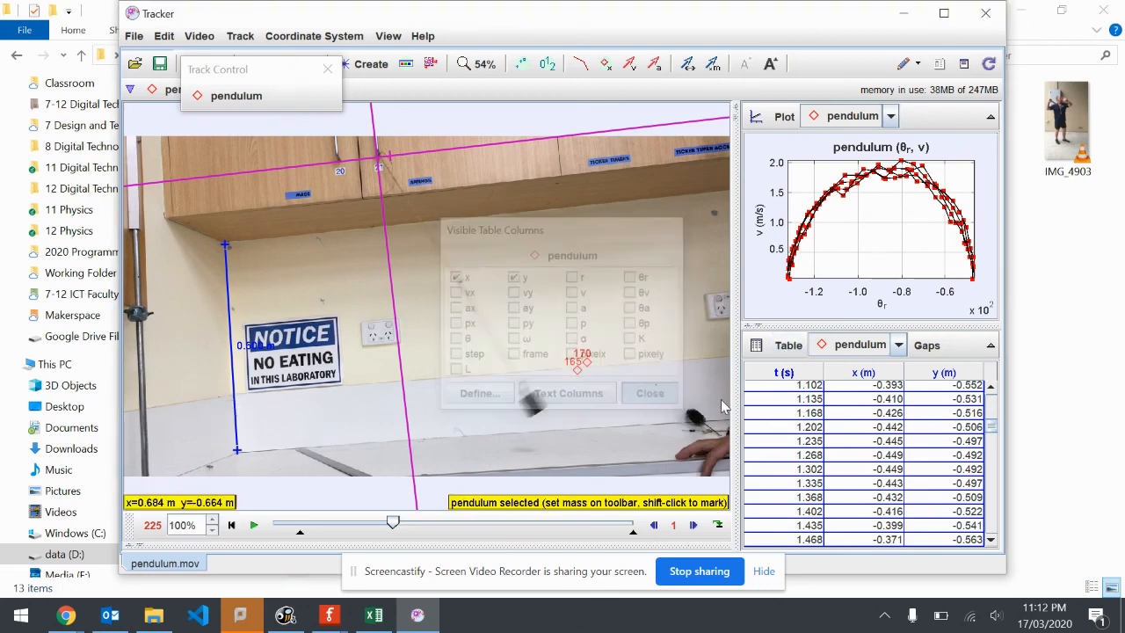
Select every cell of the pendulum table's t, x and y columns and copy the selected data
click(786, 389)
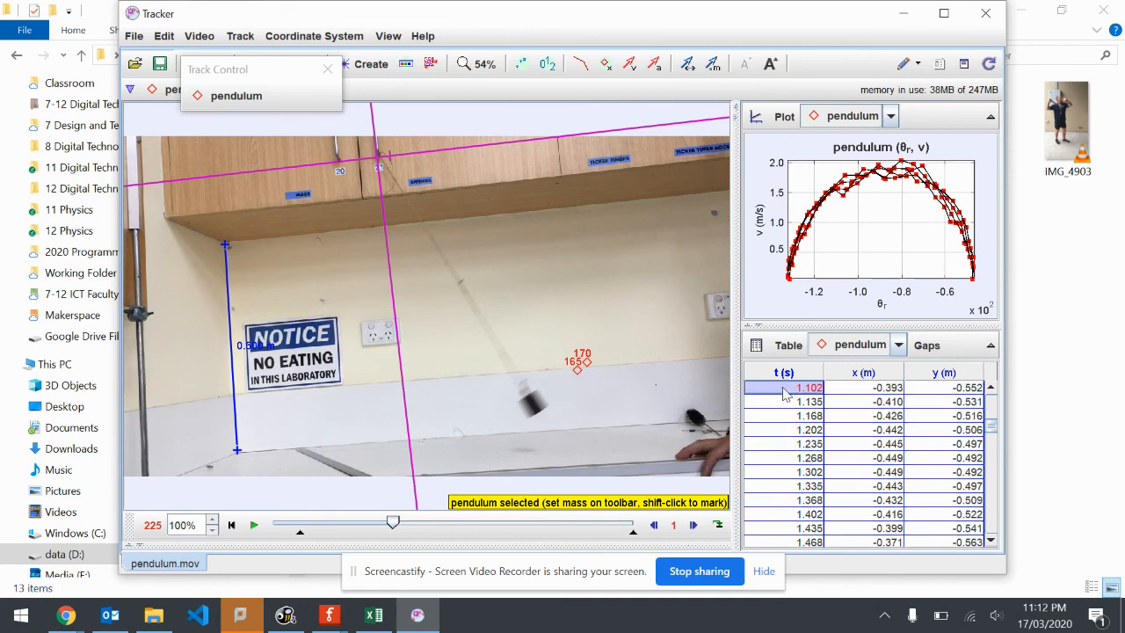
key(ctrl+a)
right_click(829, 406)
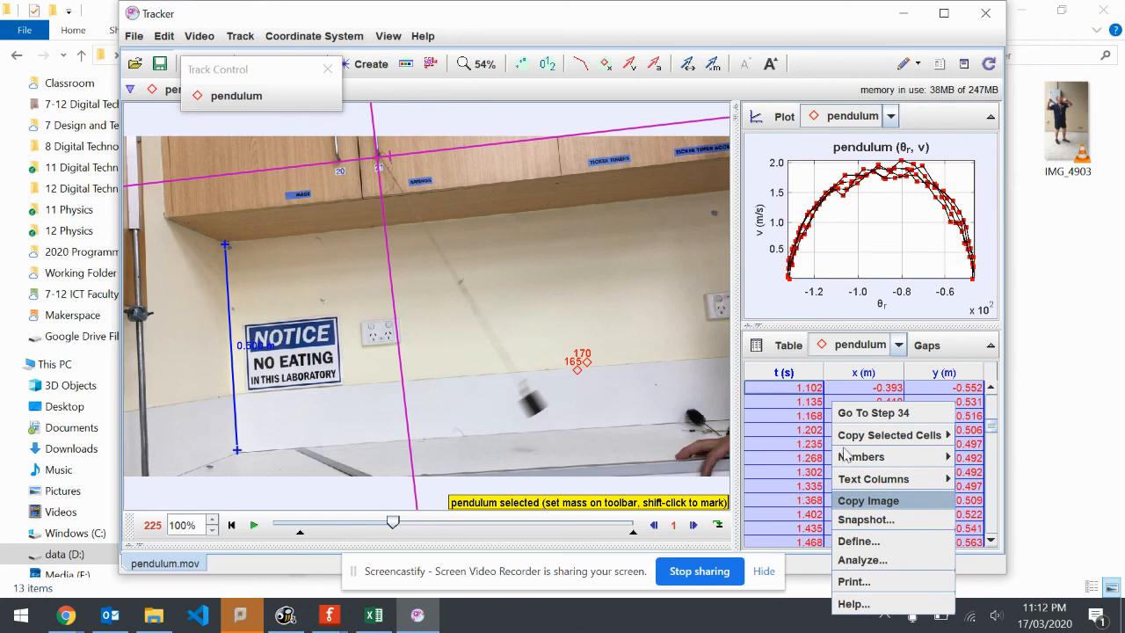
mouse_move(860, 436)
click(1000, 436)
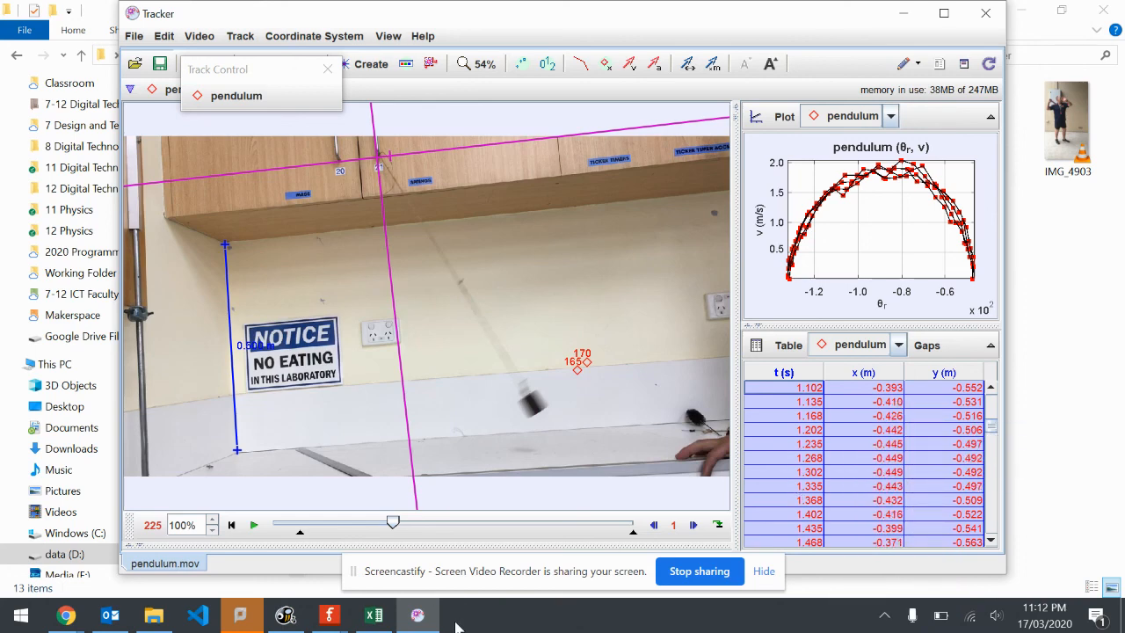
Switch to Excel, paste the copied pendulum data into Sheet1 starting at cell B3, check the rows and return to Tracker
click(374, 615)
key(ctrl+a)
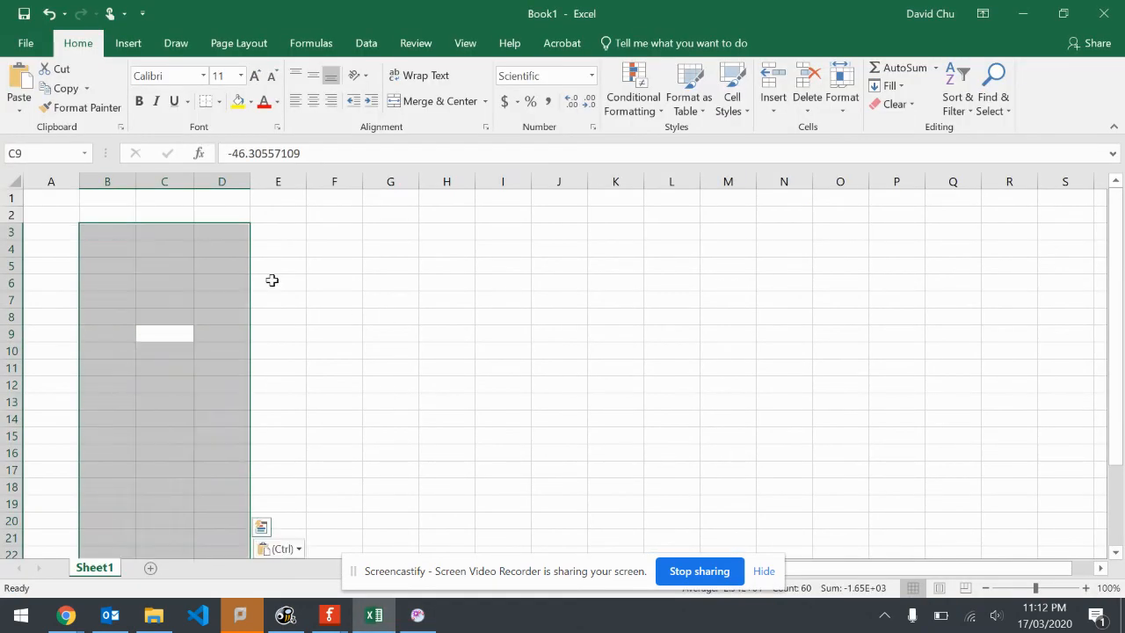
key(ctrl+v)
scroll(303, 383, down, 11)
scroll(269, 346, up, 12)
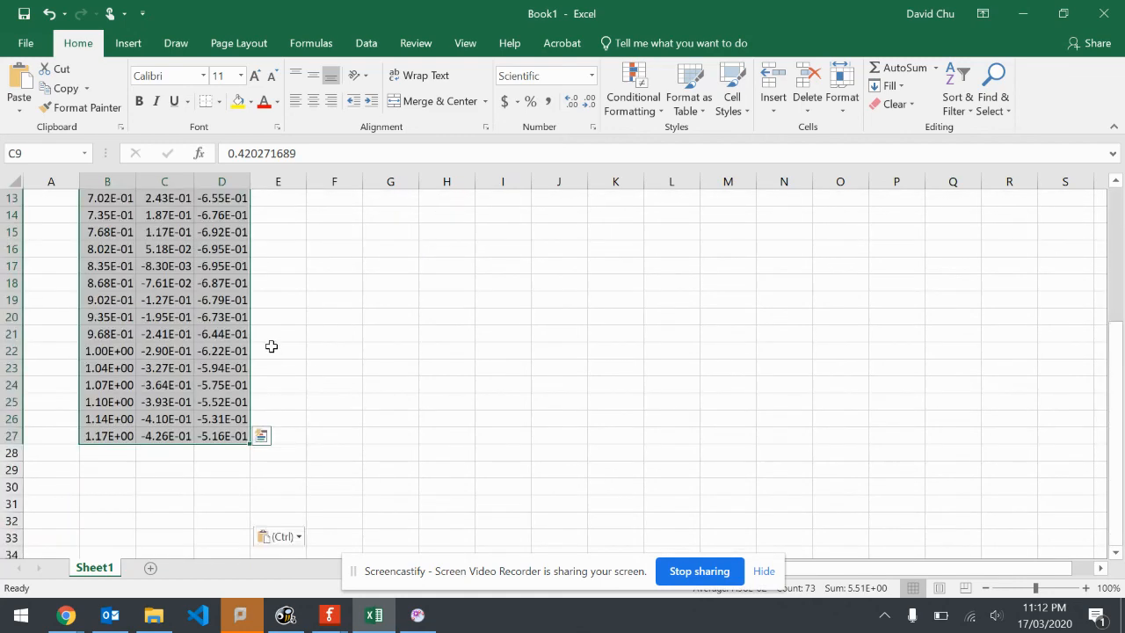
click(182, 300)
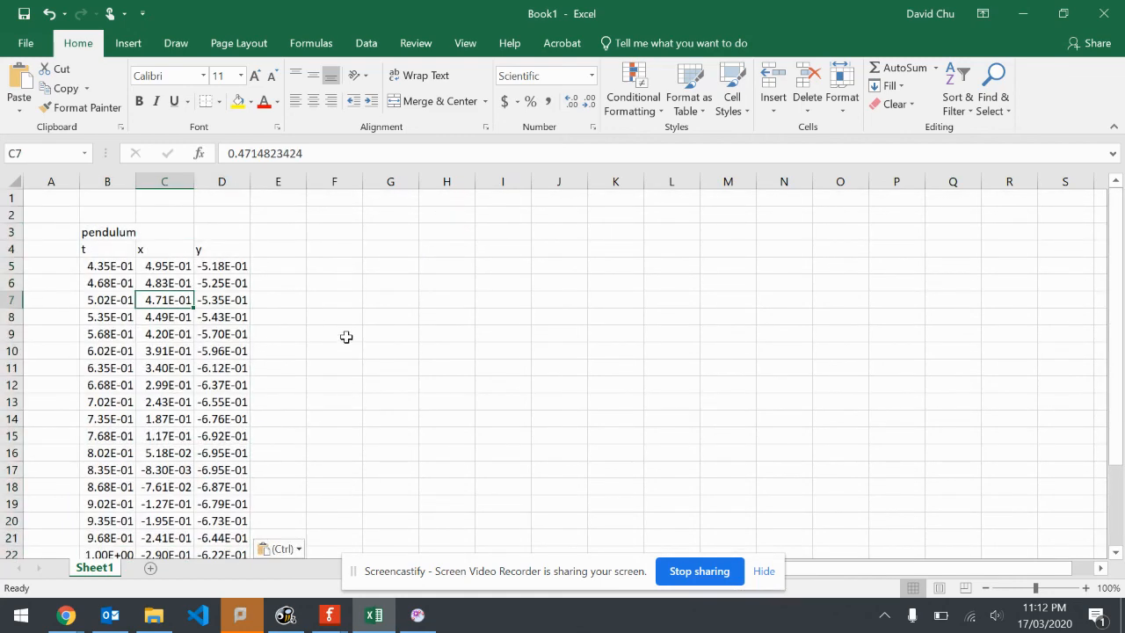
key(alt+Tab)
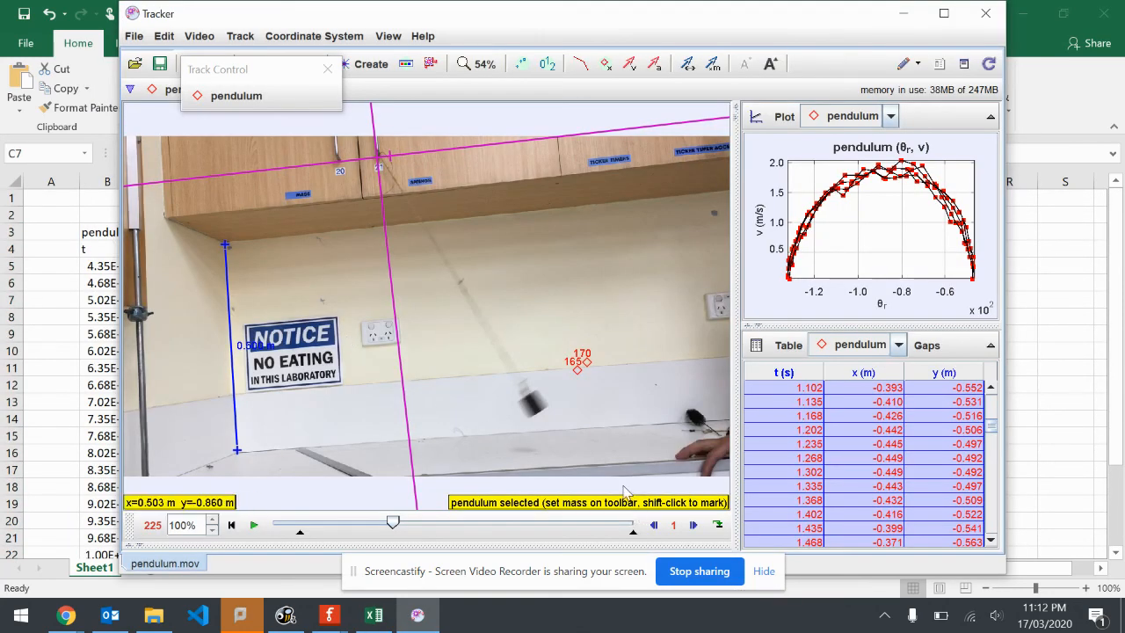